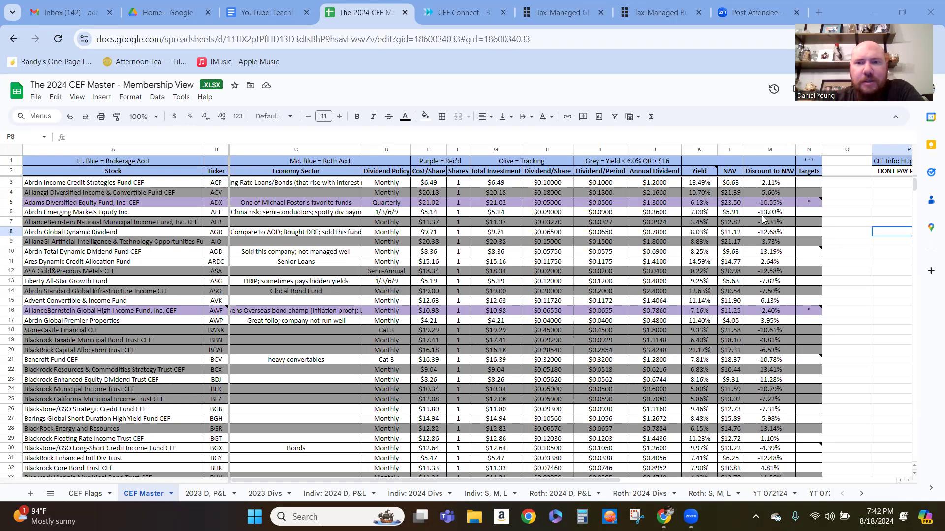
- Sort the CEF Master sheet by Discount to NAV, deepest discount first
scroll(758, 277, down, 10)
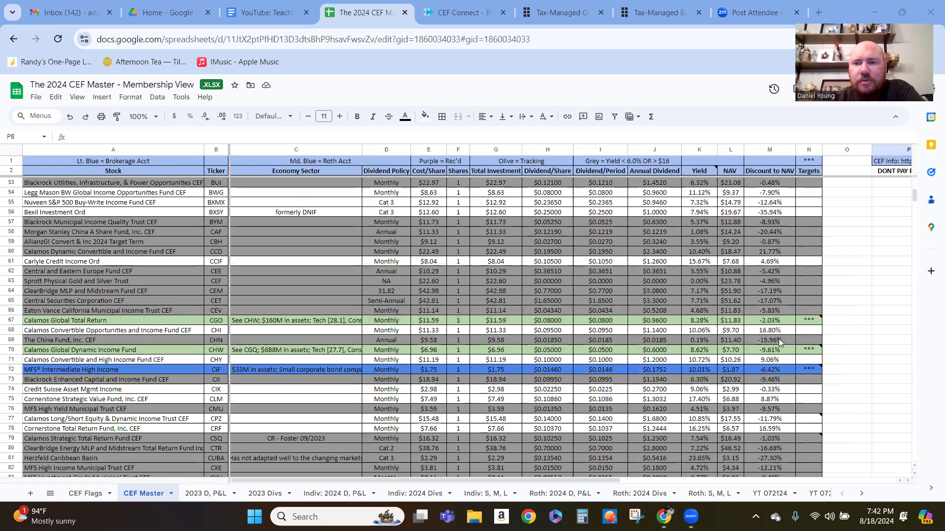
scroll(778, 338, down, 6)
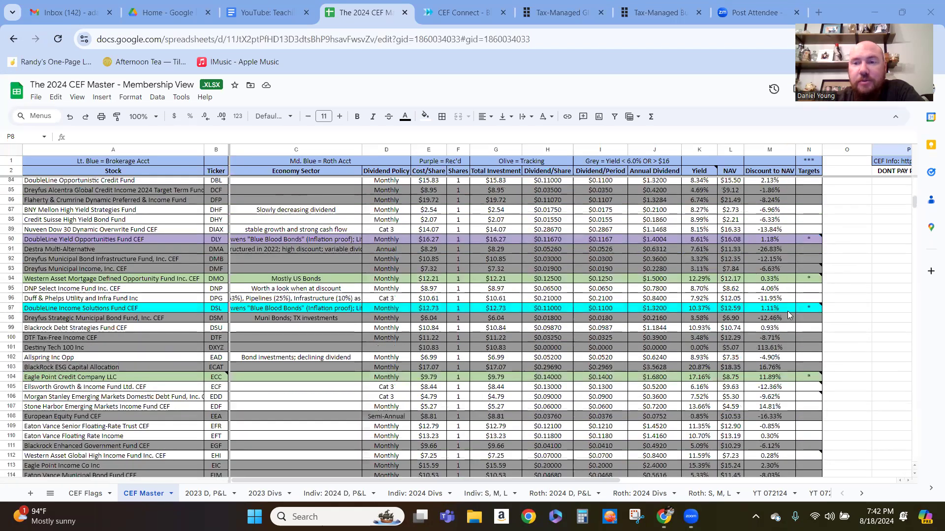
scroll(789, 315, up, 16)
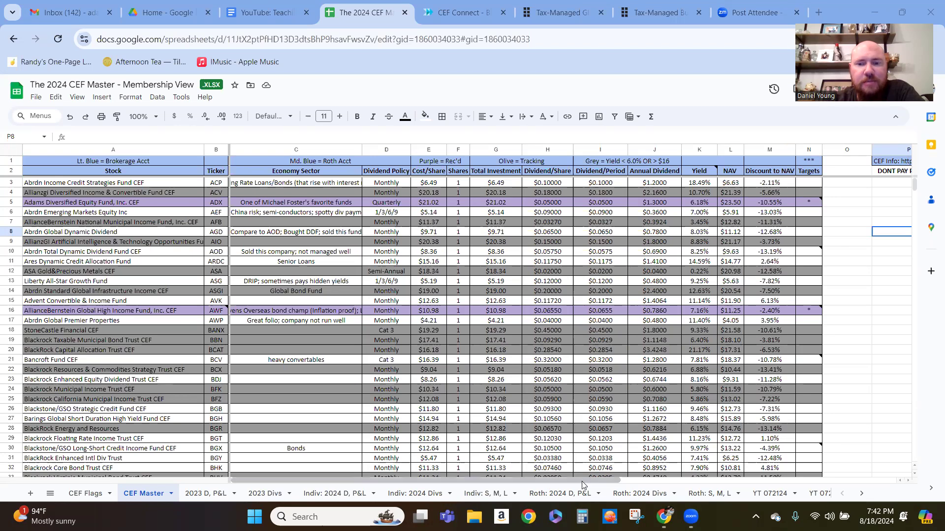
drag(582, 481, 783, 477)
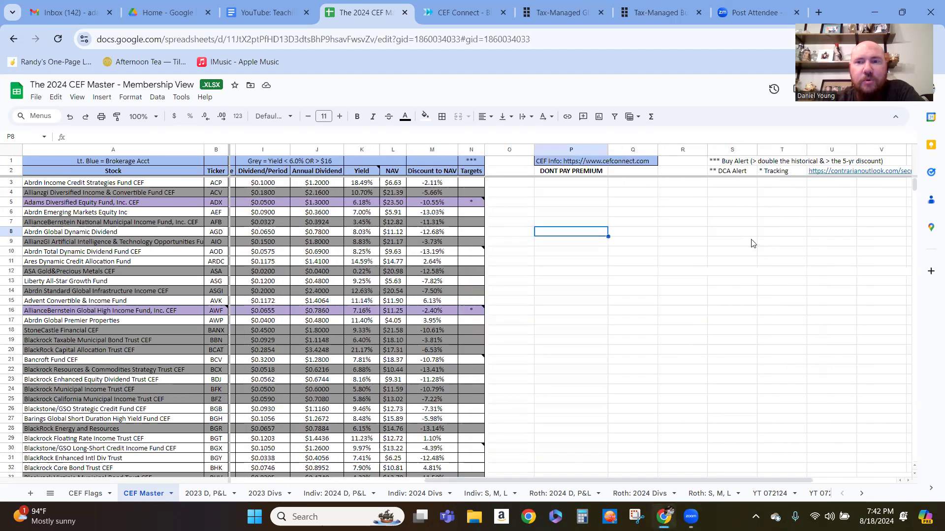
click(733, 163)
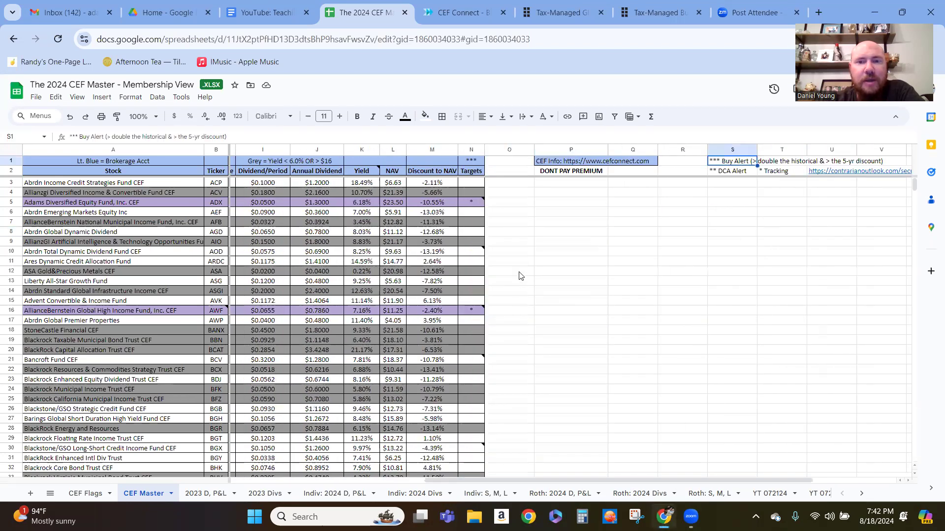
click(451, 154)
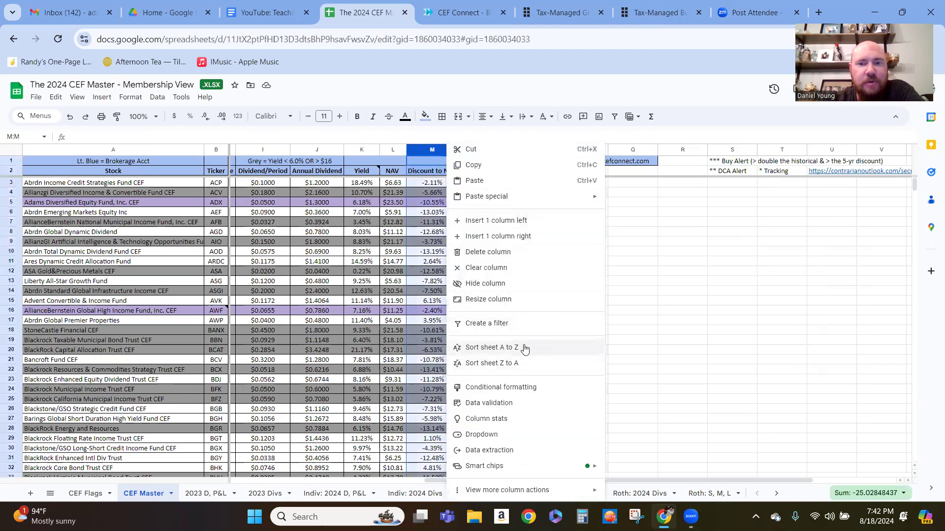
click(491, 348)
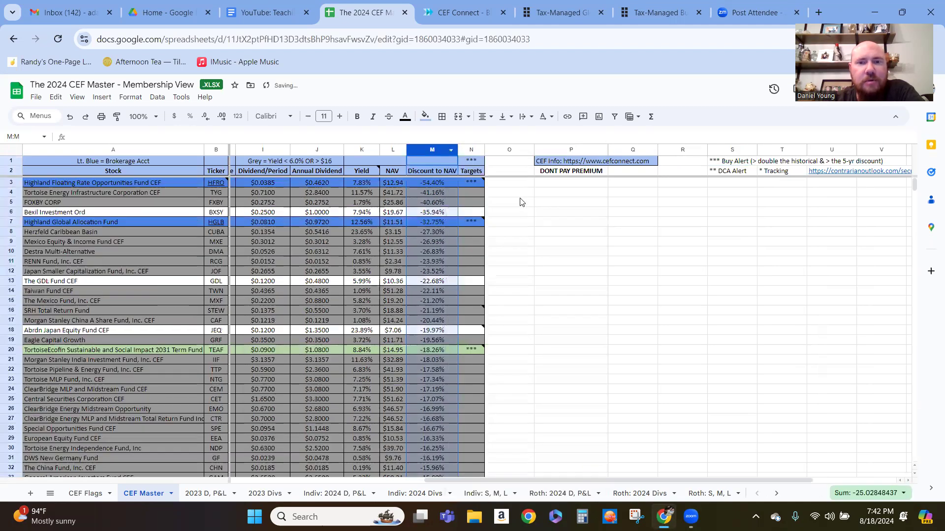
- Sort by the Targets column so triple-star funds lead, then select rows 3–25
click(479, 151)
click(517, 364)
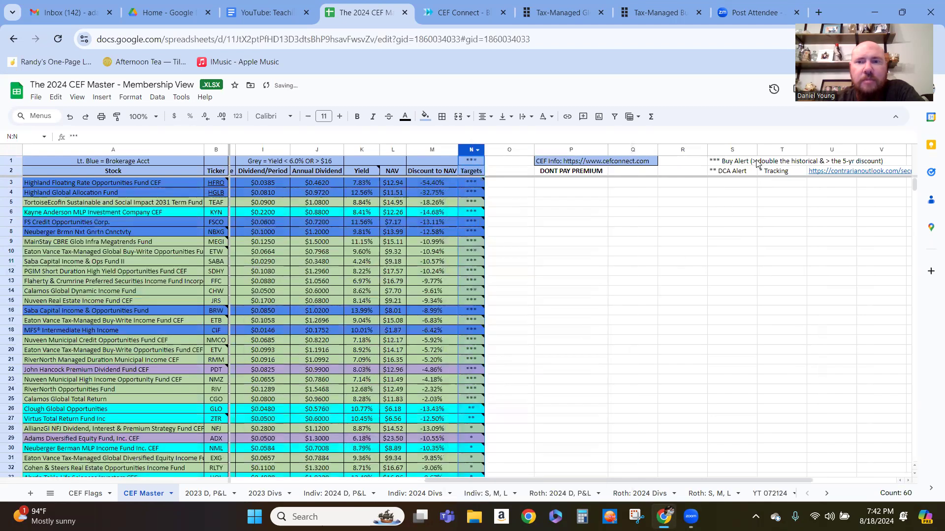
click(753, 163)
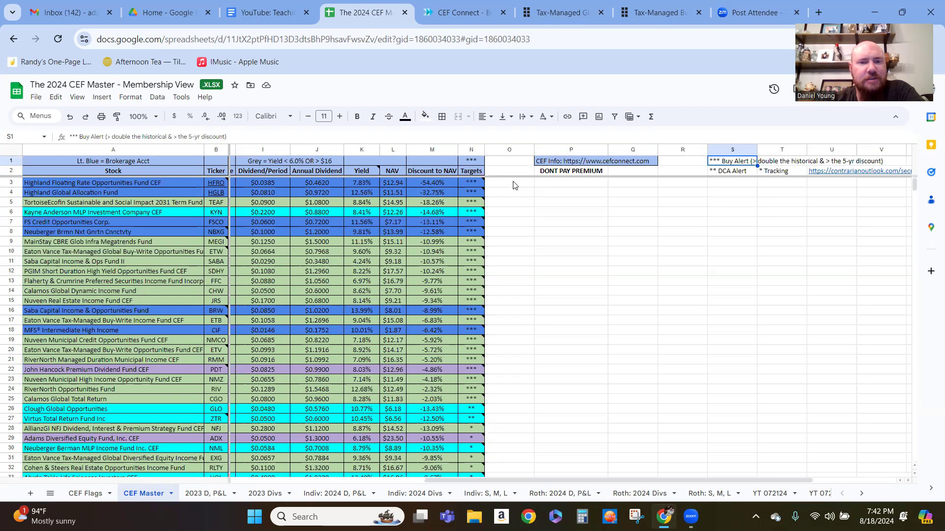
mouse_move(478, 313)
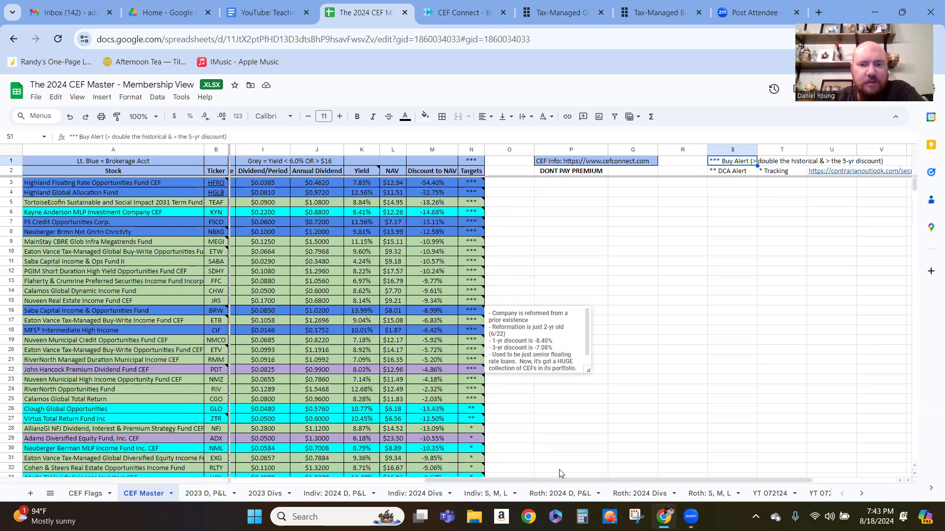
drag(568, 480, 374, 492)
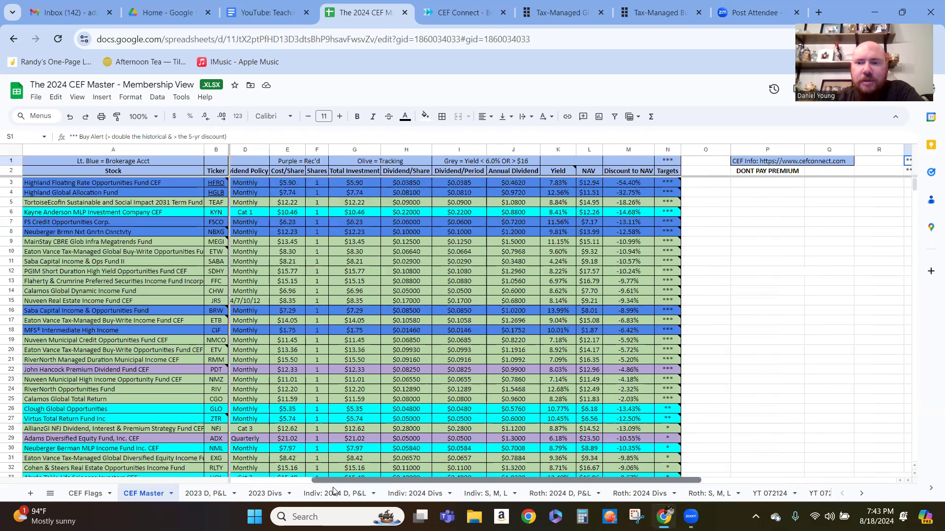
drag(815, 401, 163, 183)
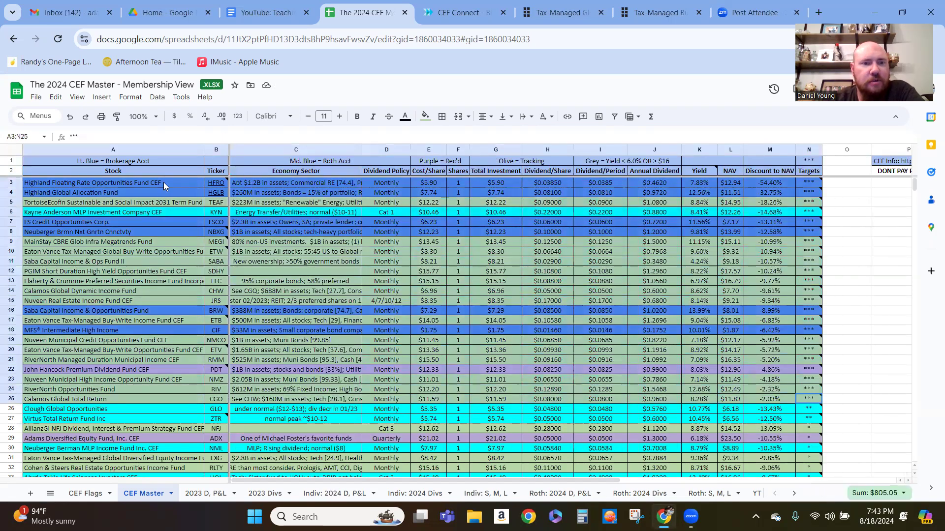
- Copy the triple-star fund rows A3:N25 into the YT 081824 sheet starting at A4
right_click(164, 182)
click(185, 181)
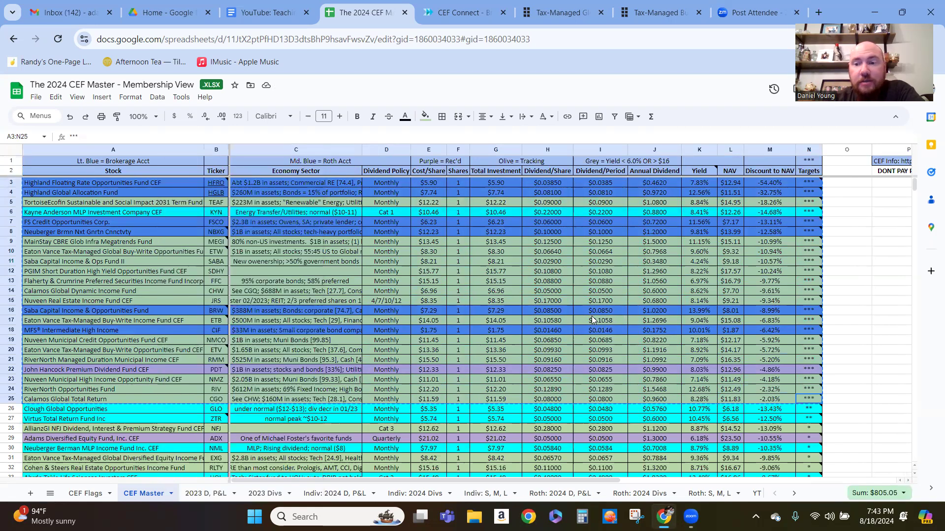
click(793, 492)
click(793, 492)
click(688, 493)
right_click(187, 192)
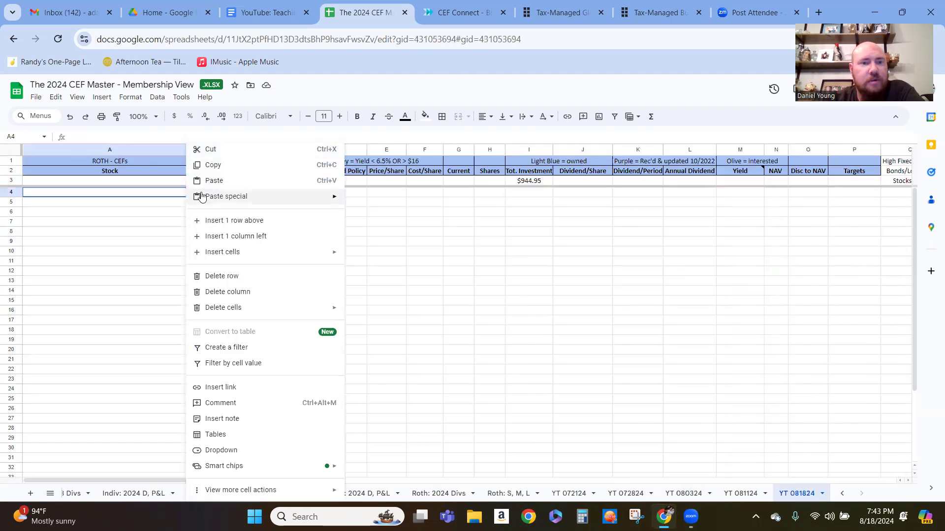
key(ctrl+v)
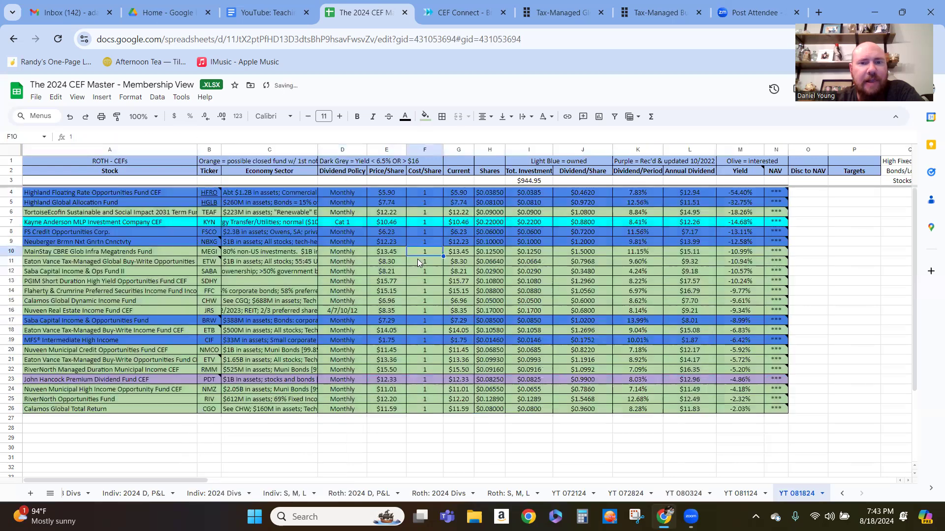
click(417, 252)
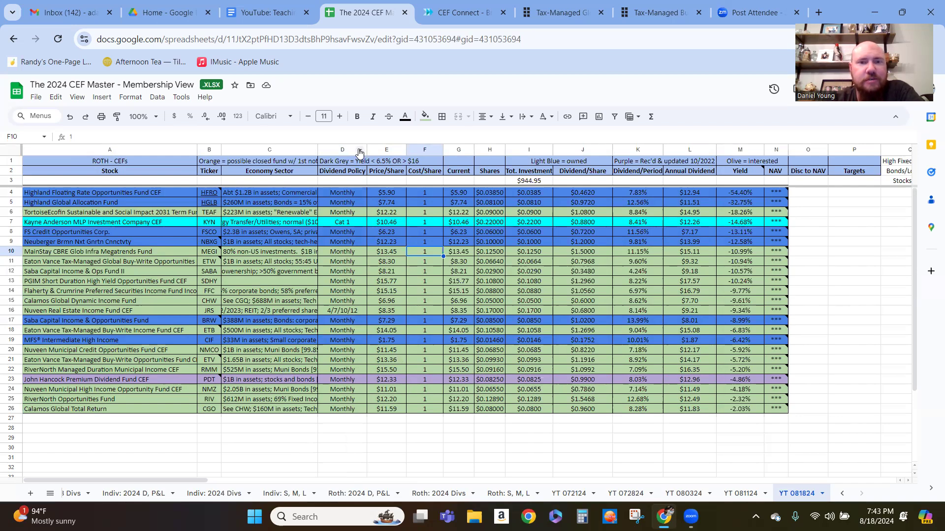
- Sort by Dividend Policy Z to A and delete the two non-monthly fund rows 25–26
click(360, 150)
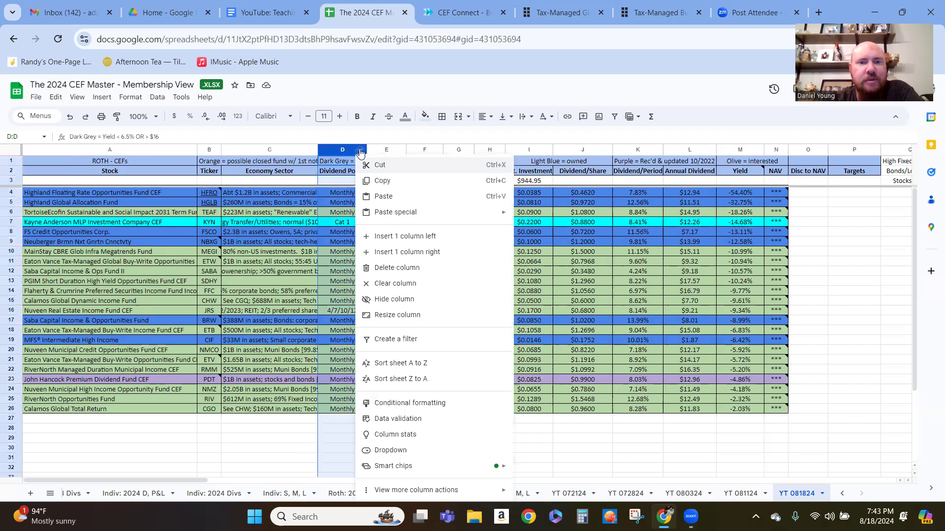
click(401, 379)
click(268, 438)
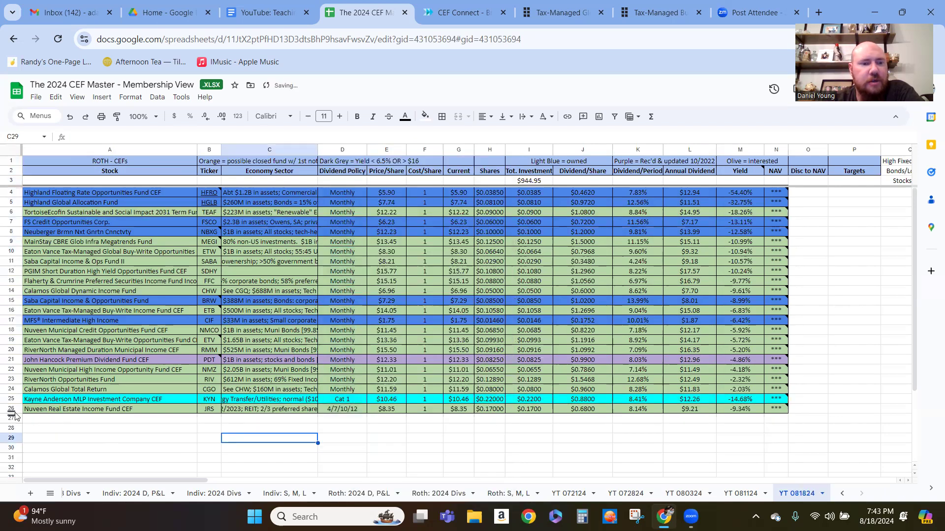
drag(11, 414, 11, 400)
right_click(53, 404)
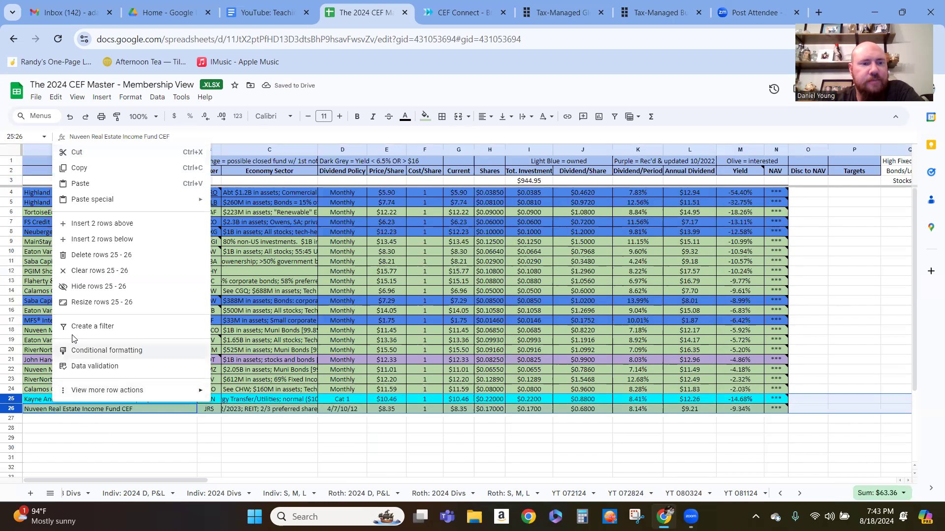
click(89, 253)
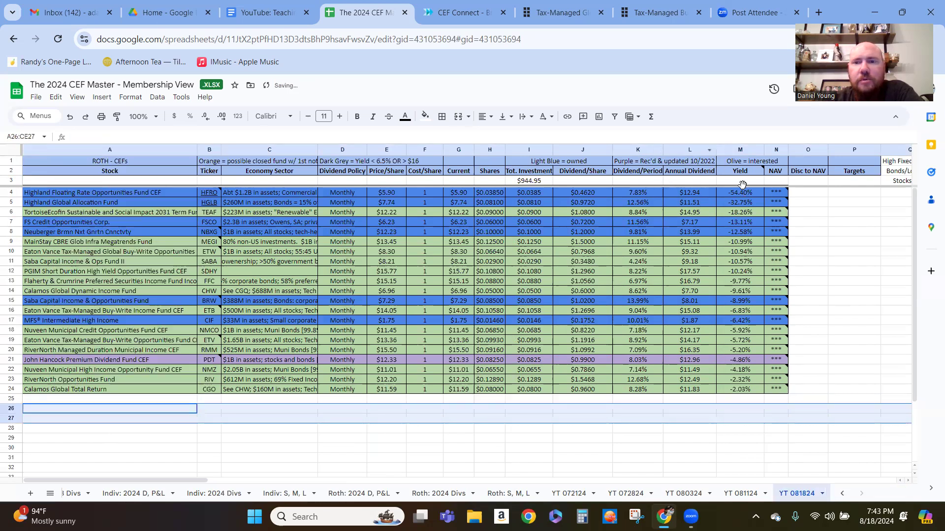
click(490, 291)
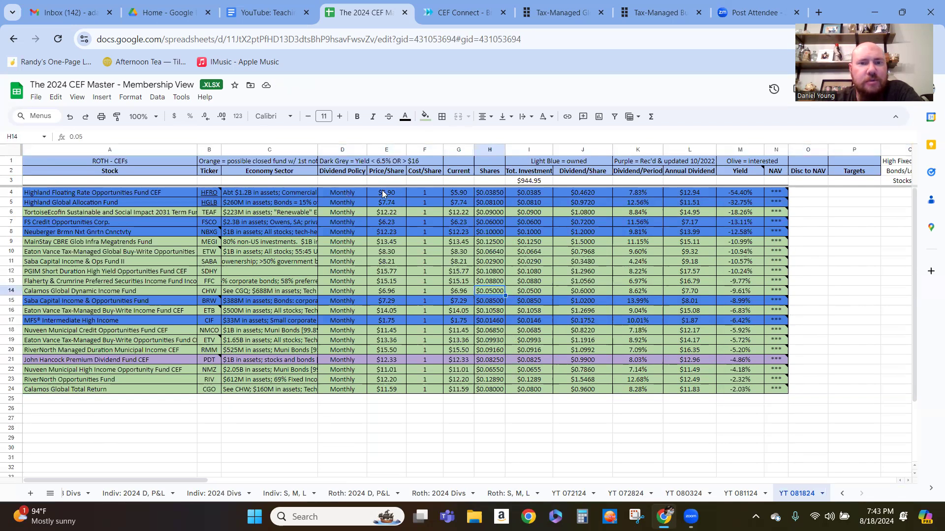
- Insert cells shifting E4:E25 and G4:G24 right, blanking Price/Share and Current
drag(381, 190, 380, 400)
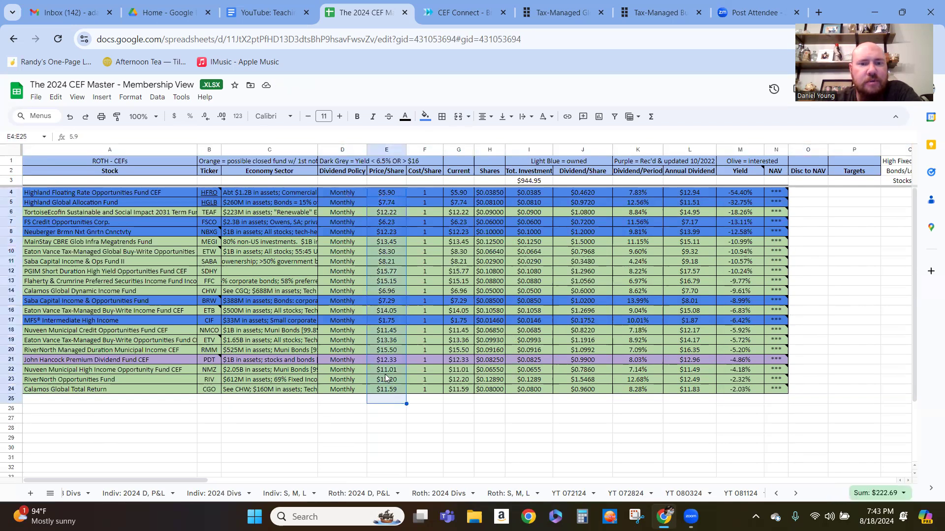
right_click(386, 378)
mouse_move(516, 268)
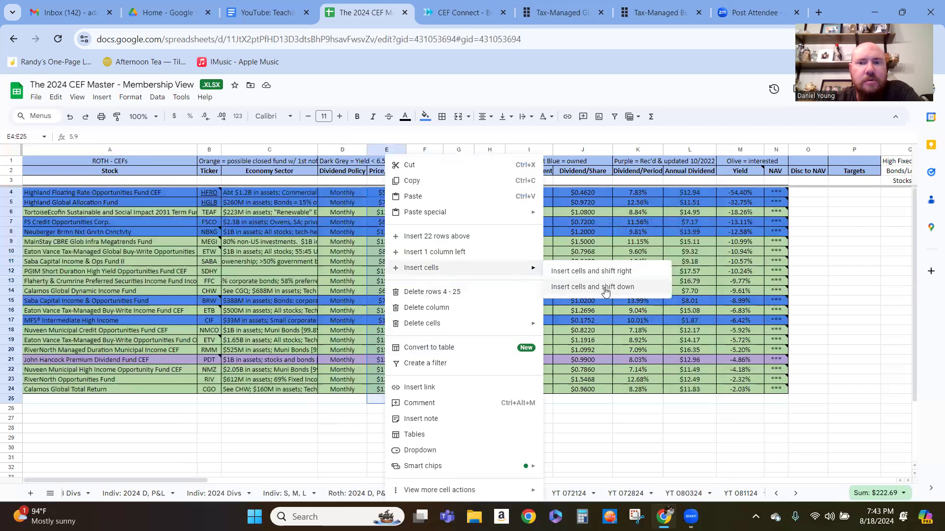
click(602, 271)
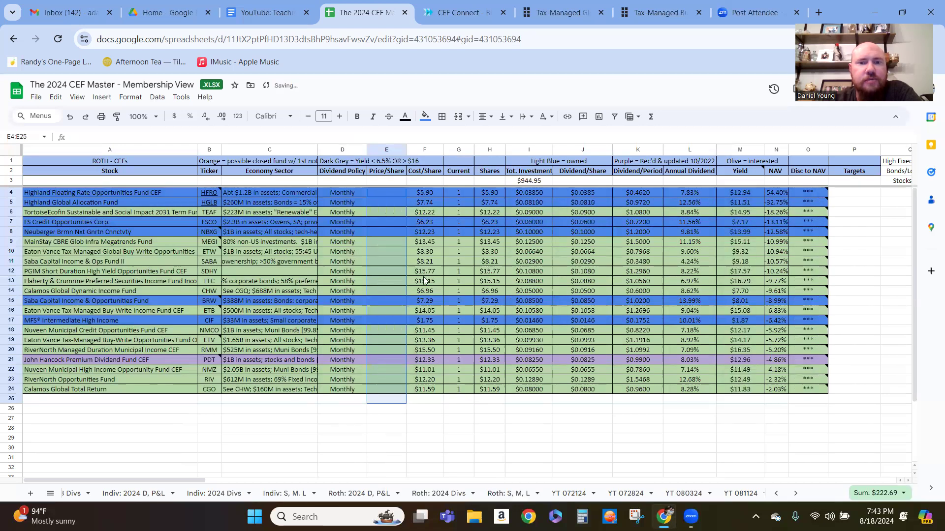
click(399, 191)
drag(457, 190, 460, 389)
right_click(461, 379)
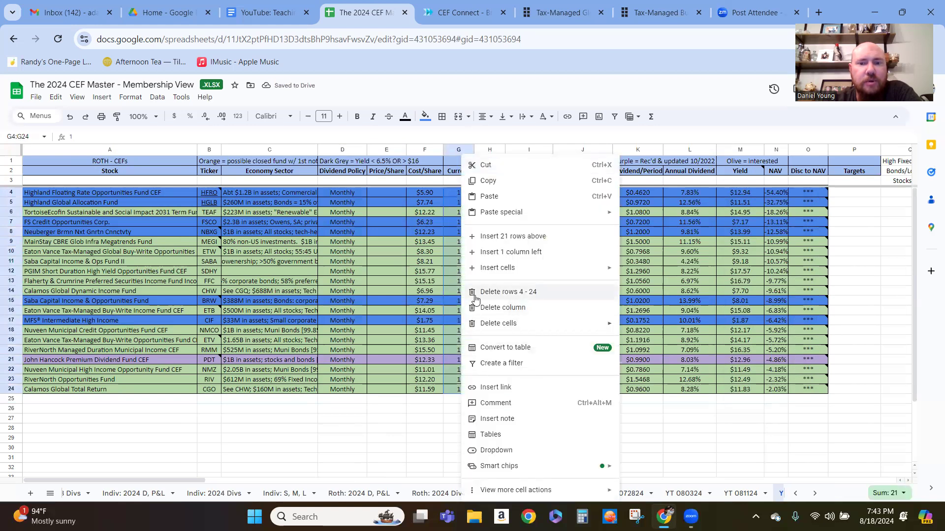
click(655, 271)
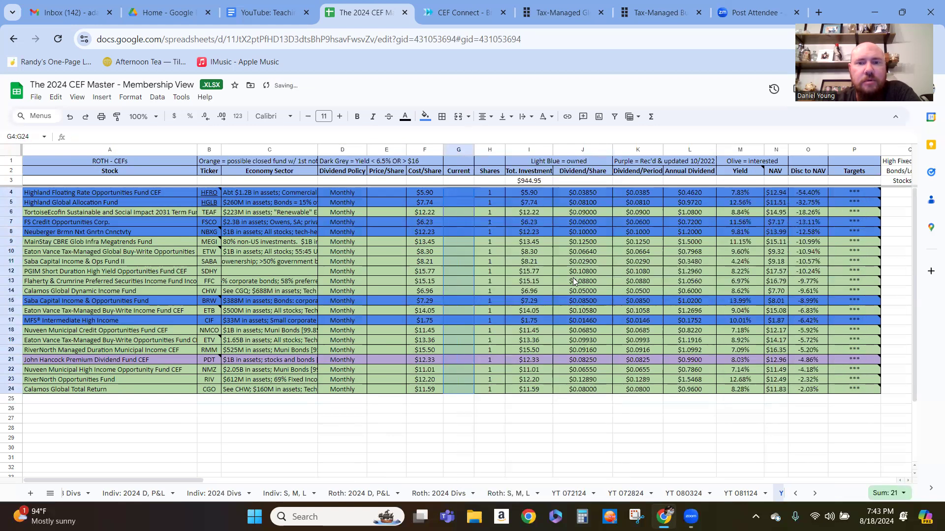
click(465, 191)
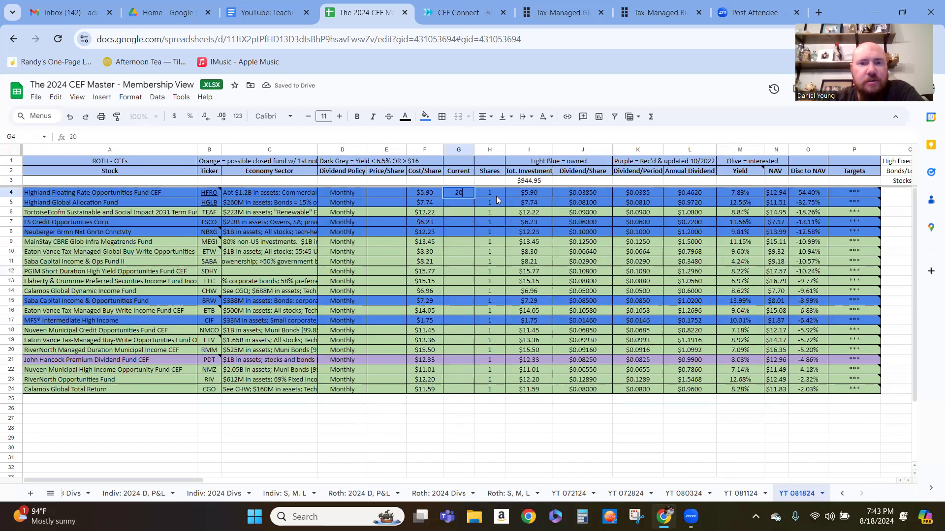
- Enter current shares: 200 HFRO, 200 HGLB, 400 FSCO, 100 NBXG
text(200)
key(Return)
text(200)
key(Return)
key(Down)
text(400)
key(Return)
text(100)
key(Return)
- Enter current shares of 300 for BRW and 200 for CIF
key(Down)
key(Down)
key(Down)
key(Down)
key(Down)
key(Down)
text(300)
key(Return)
key(Down)
text(200)
key(Return)
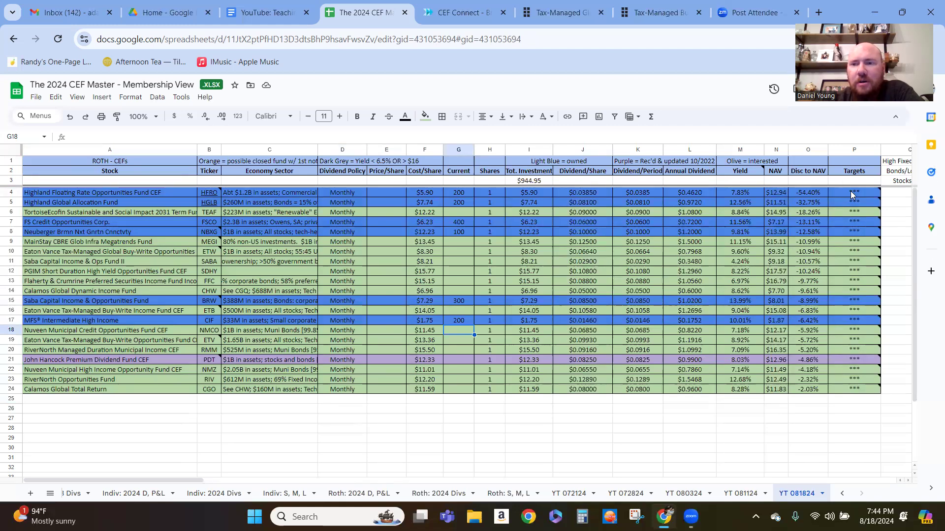
mouse_move(850, 194)
click(753, 409)
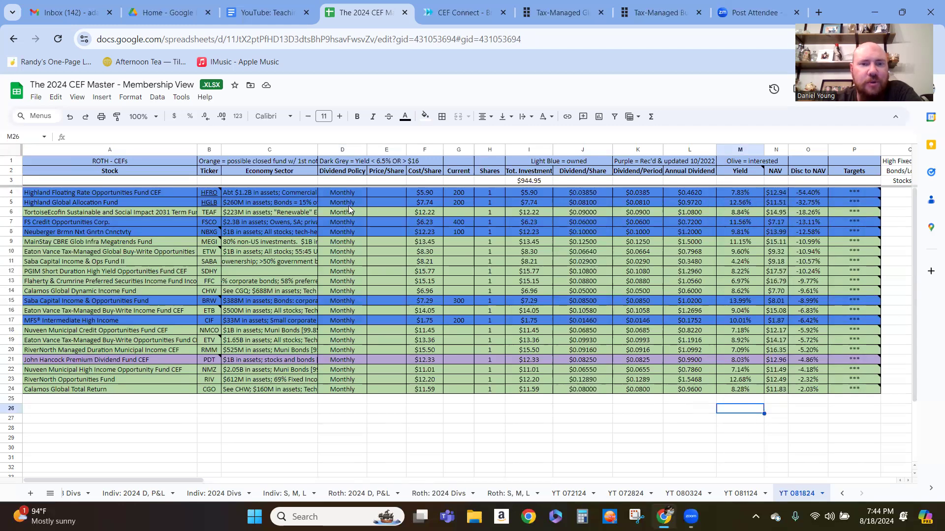
- Sort the fund list by Yield, highest first
click(758, 151)
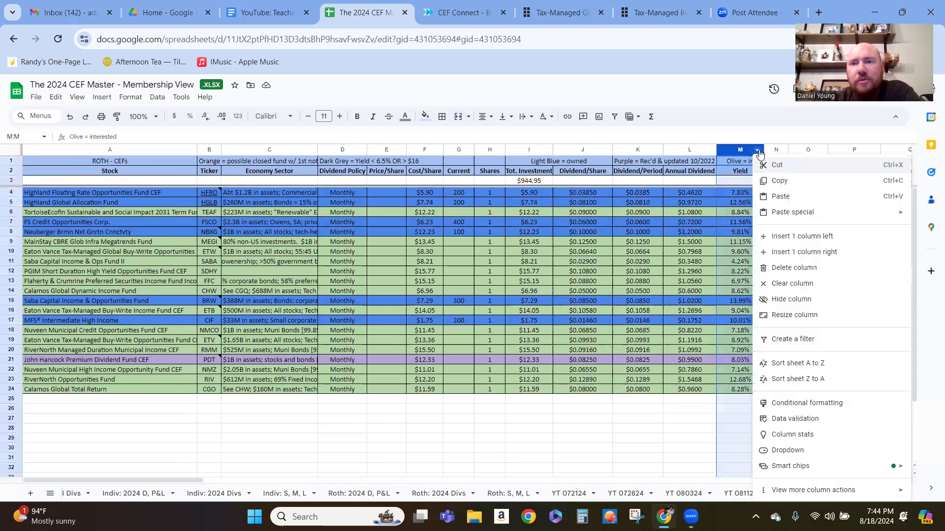
click(787, 378)
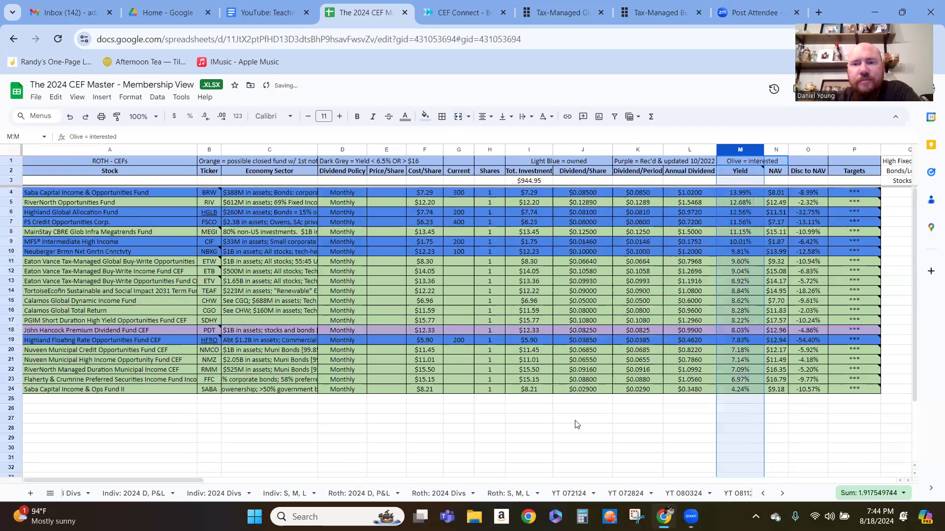
click(580, 416)
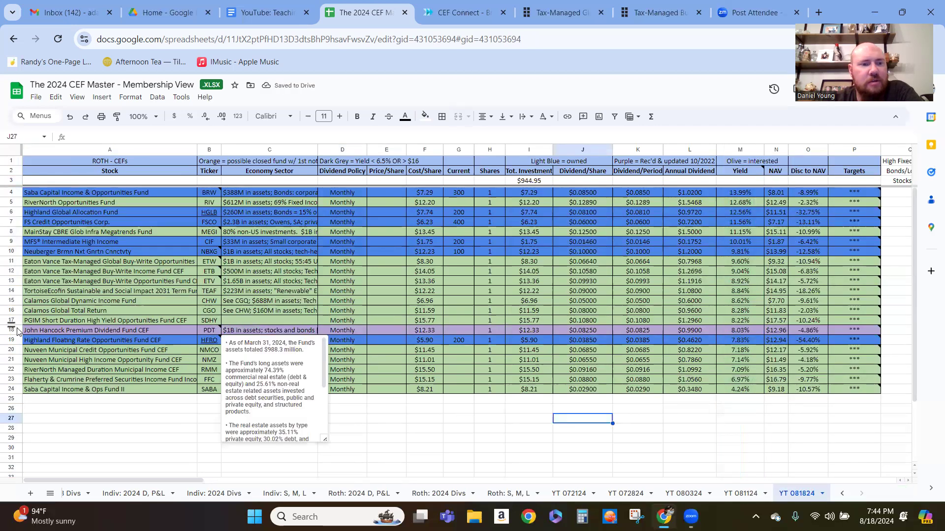
- Delete fund rows 13–18, ETV through PDT
drag(17, 331, 14, 281)
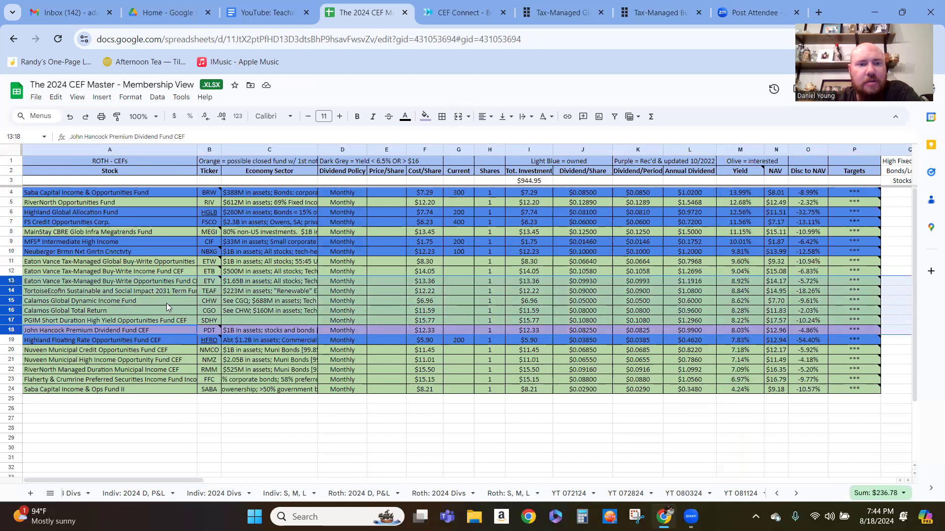
right_click(282, 291)
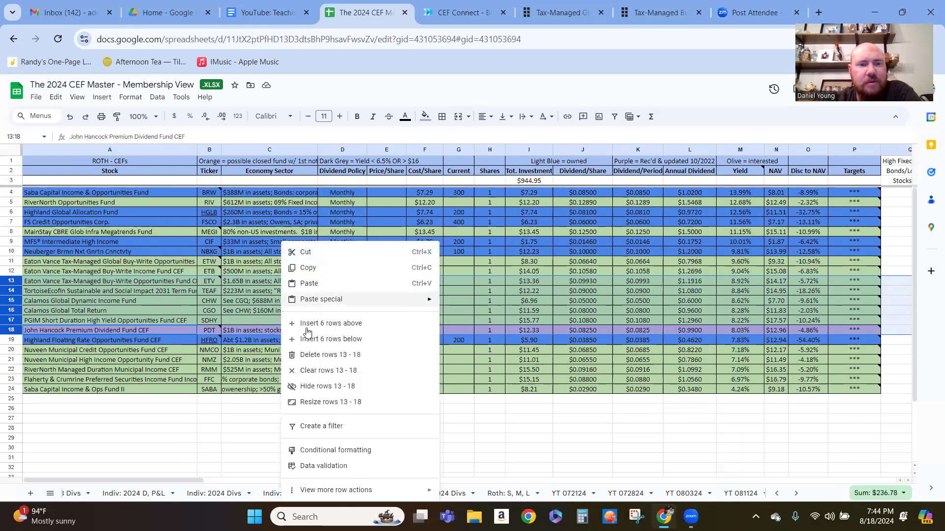
click(305, 356)
click(241, 285)
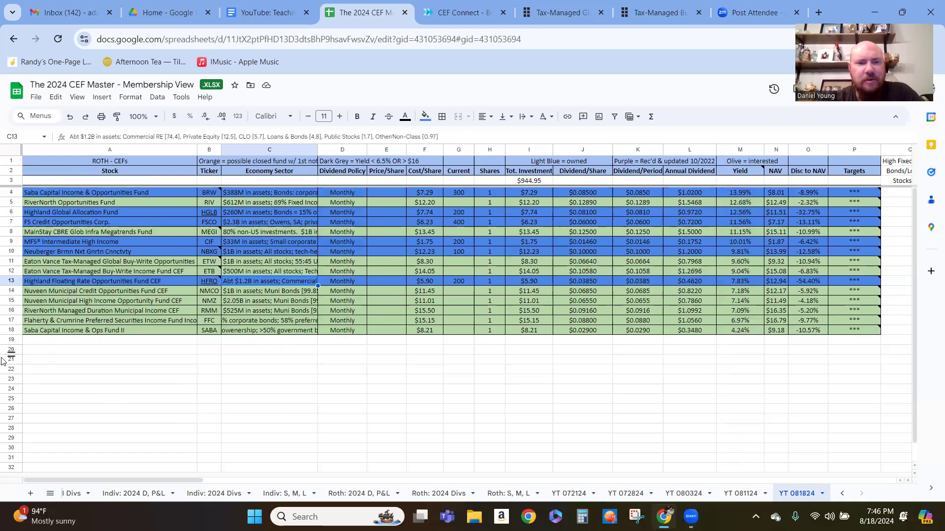
- Delete rows 14–18, the NMCO through SABA funds
drag(11, 290, 16, 330)
right_click(55, 320)
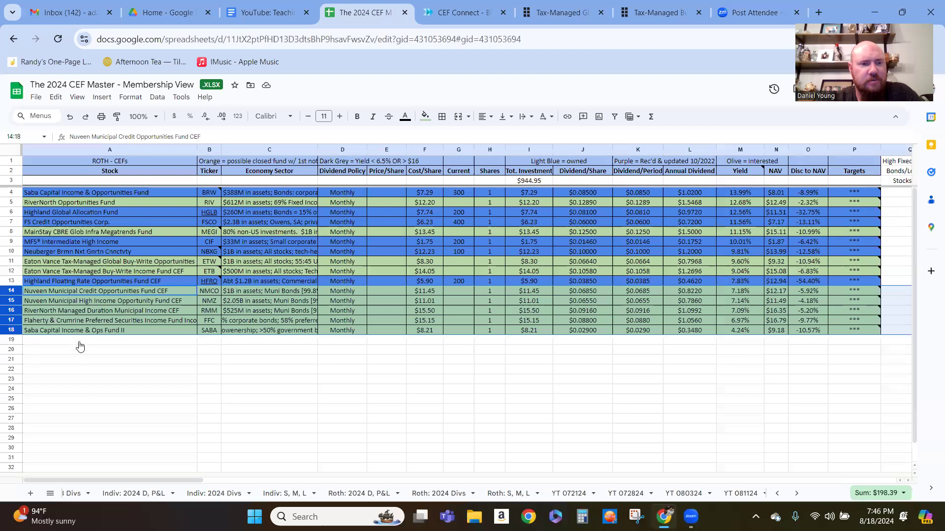
click(378, 370)
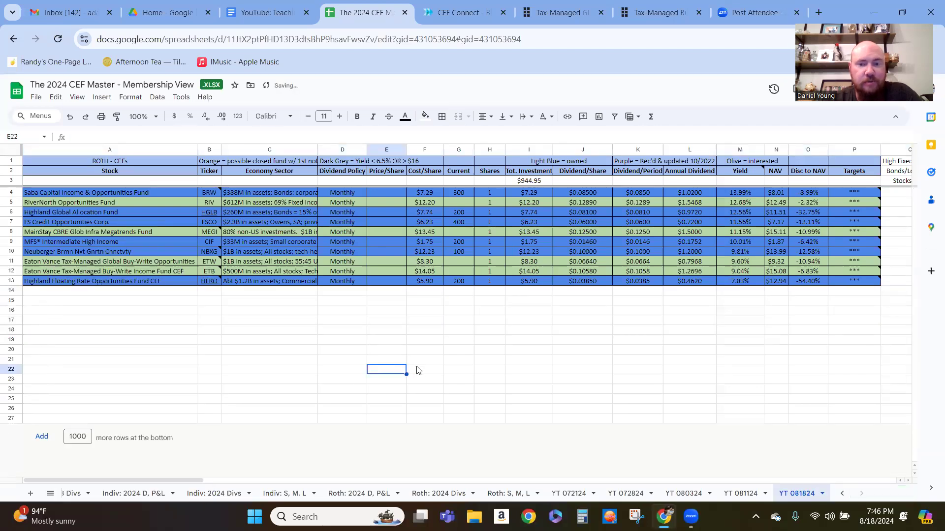
- Compare HFRO's price and shares against the Roth: 2024 D, P&L holdings sheet
click(370, 494)
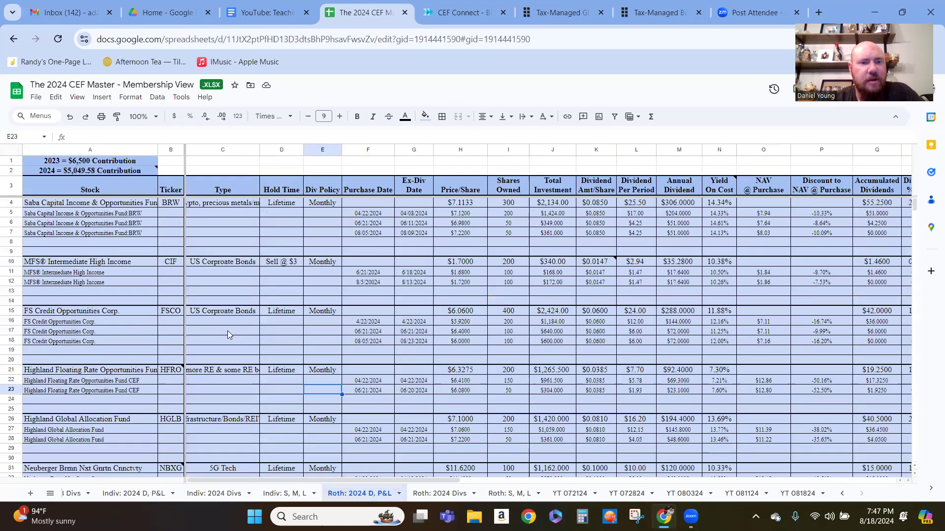
click(478, 373)
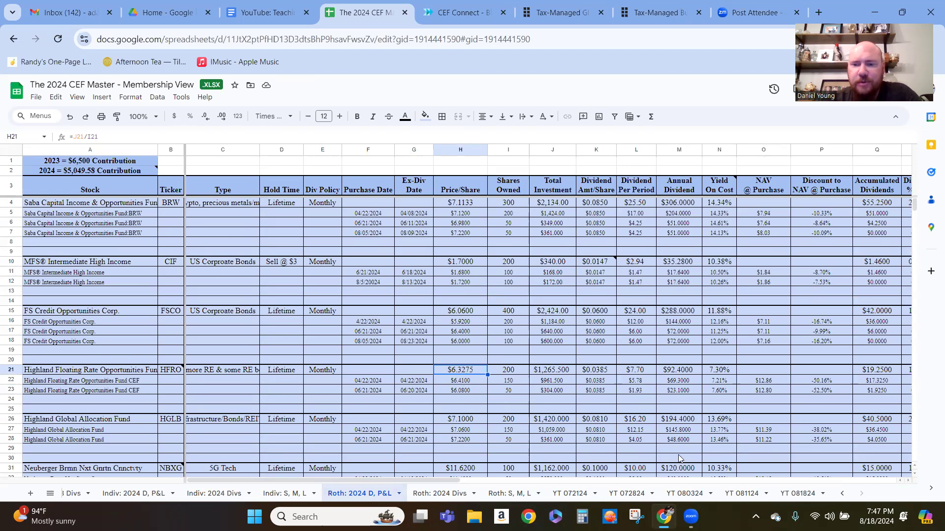
click(799, 493)
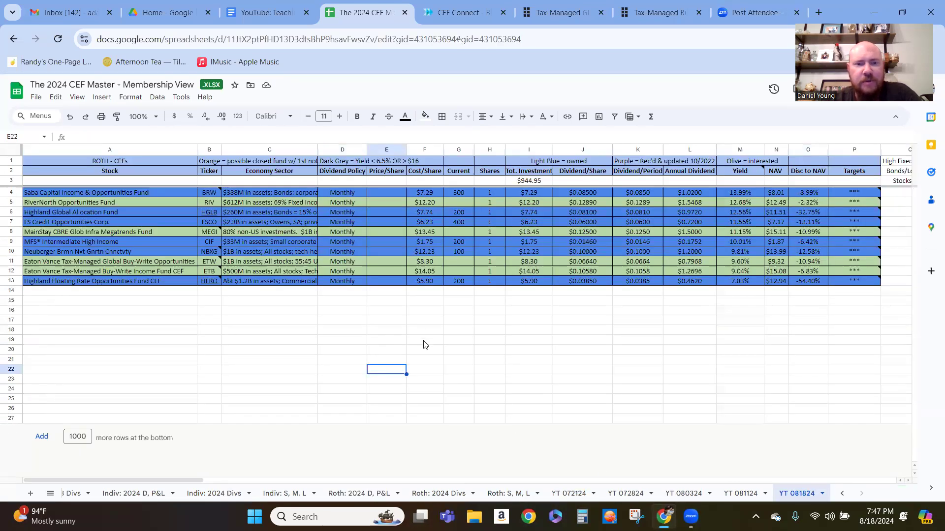
click(499, 285)
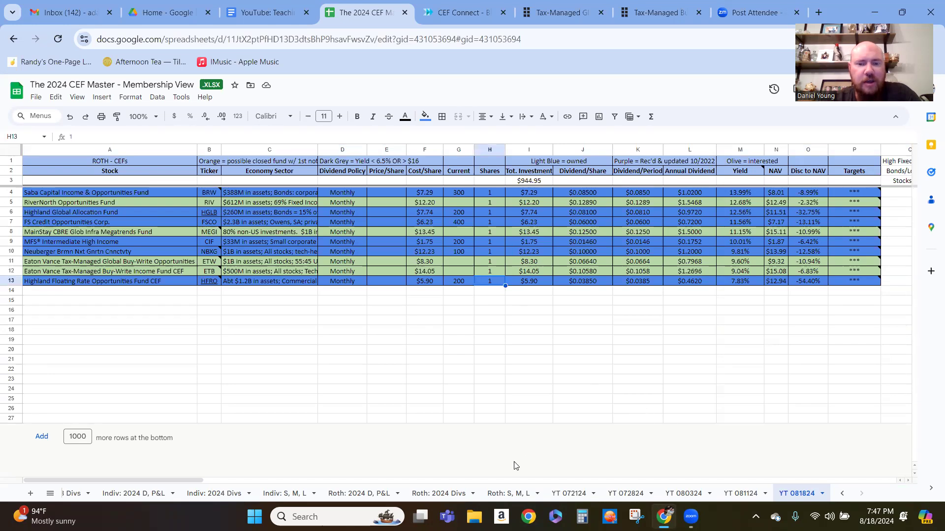
click(342, 495)
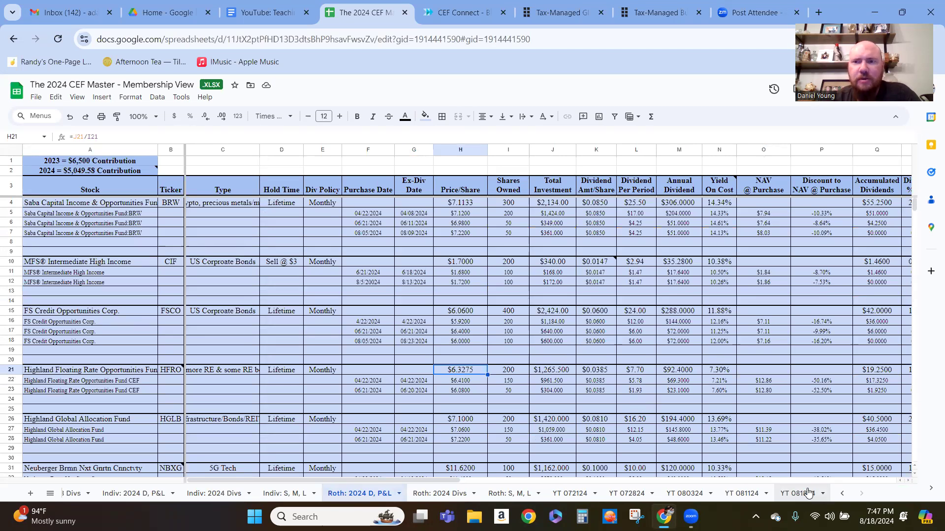
click(808, 493)
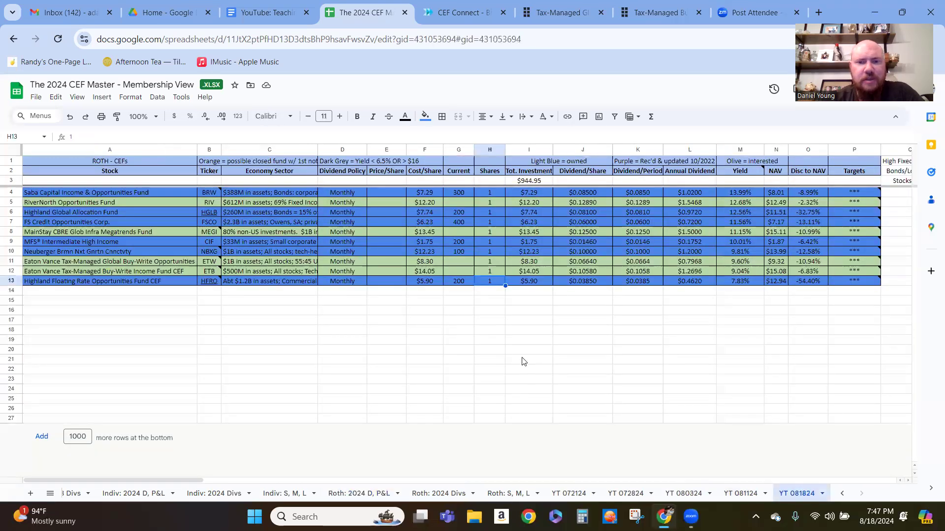
click(509, 332)
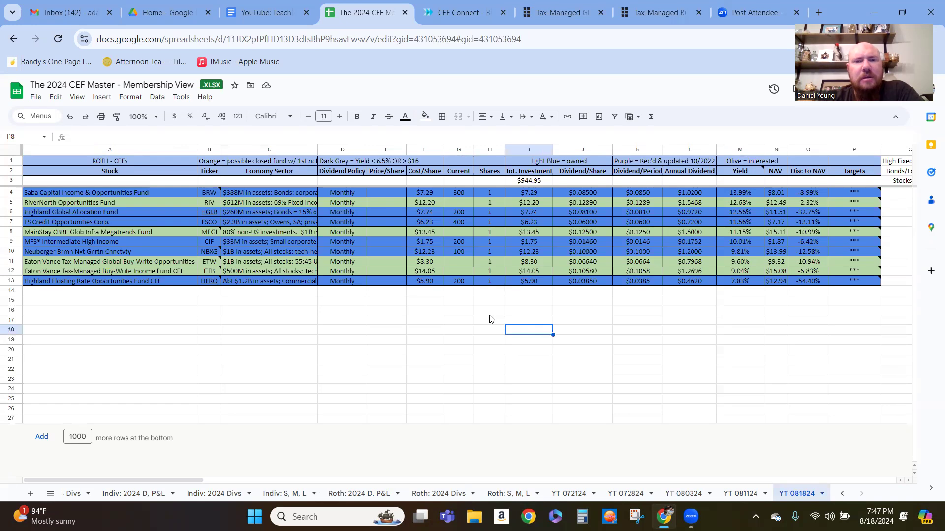
click(366, 494)
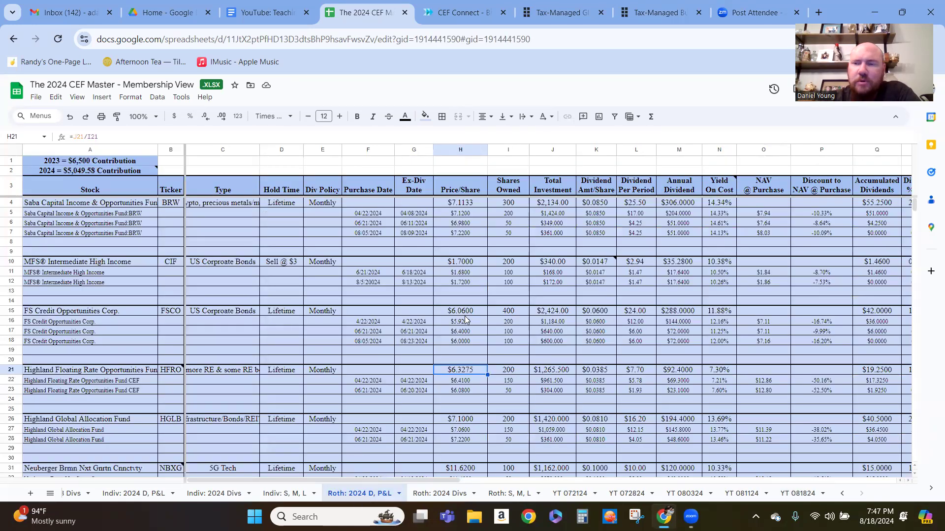
scroll(457, 318, down, 5)
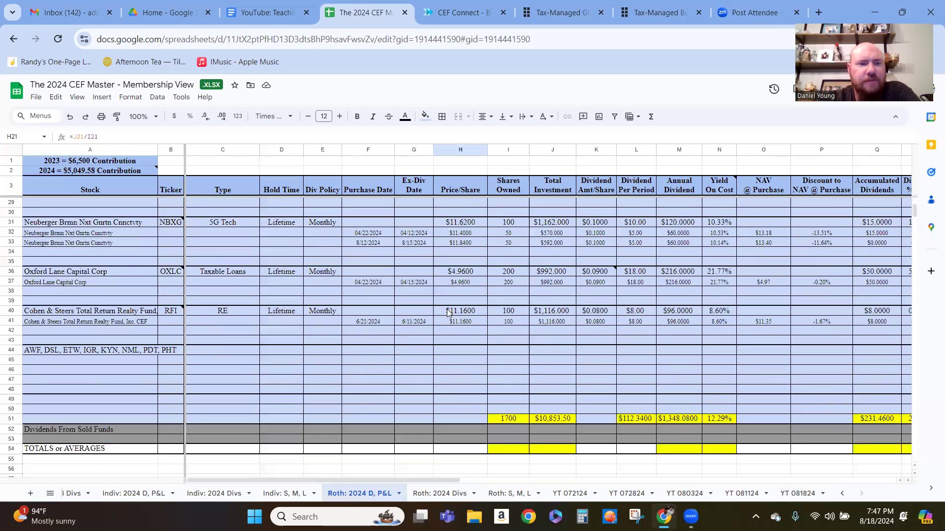
scroll(470, 357, up, 5)
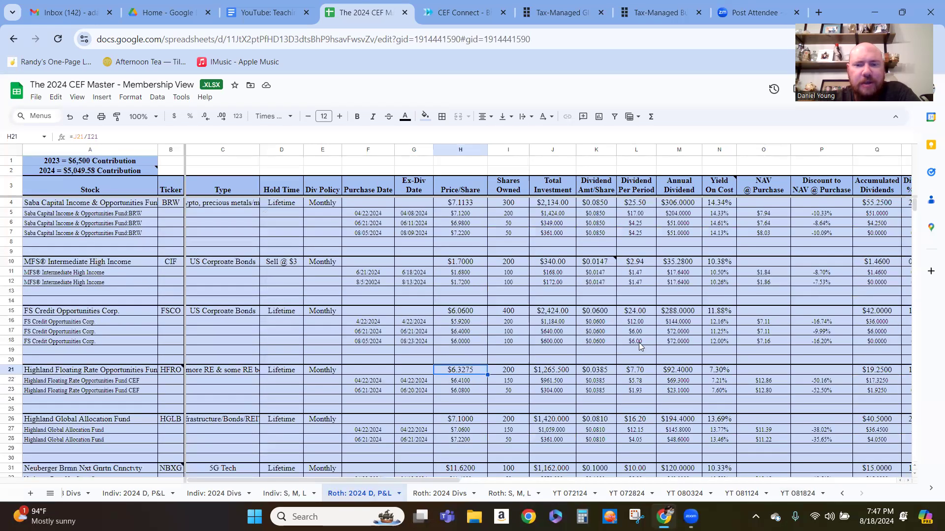
click(797, 493)
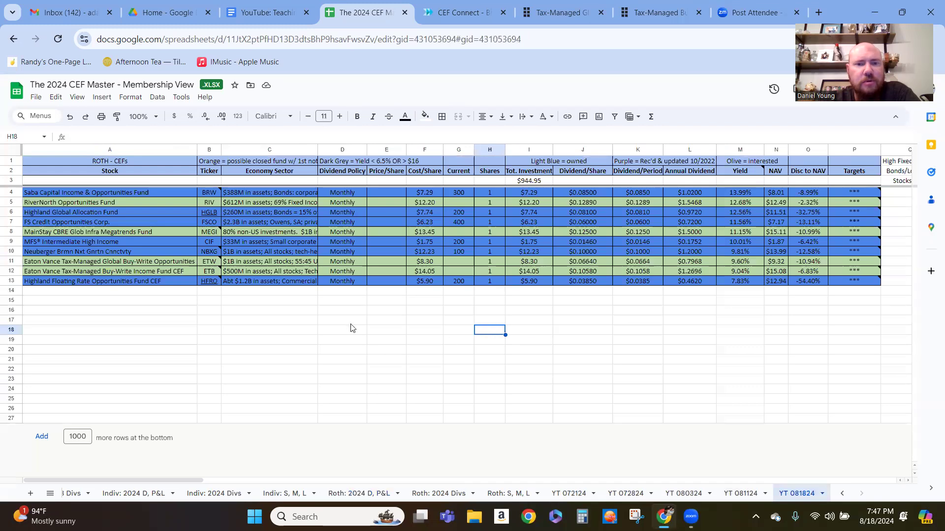
- Review RiverNorth's sector description, then delete the RIV fund row
click(463, 313)
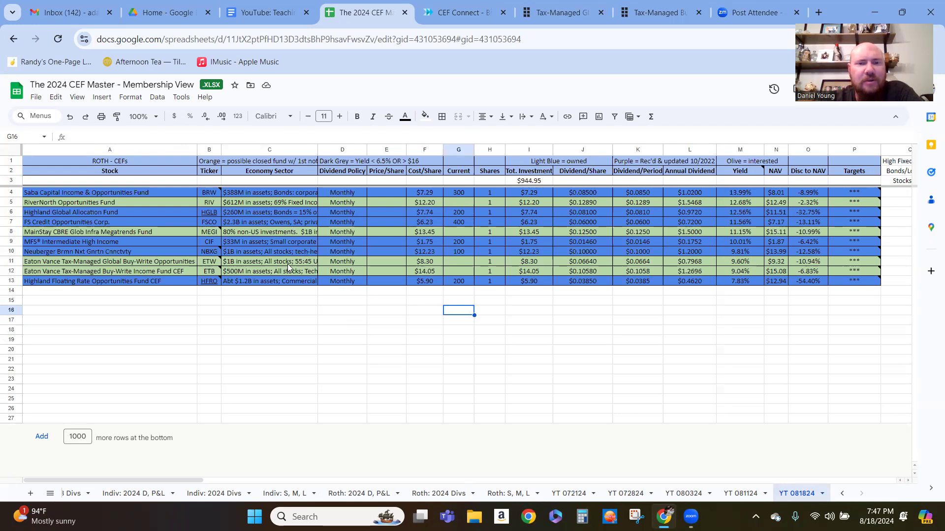
click(259, 203)
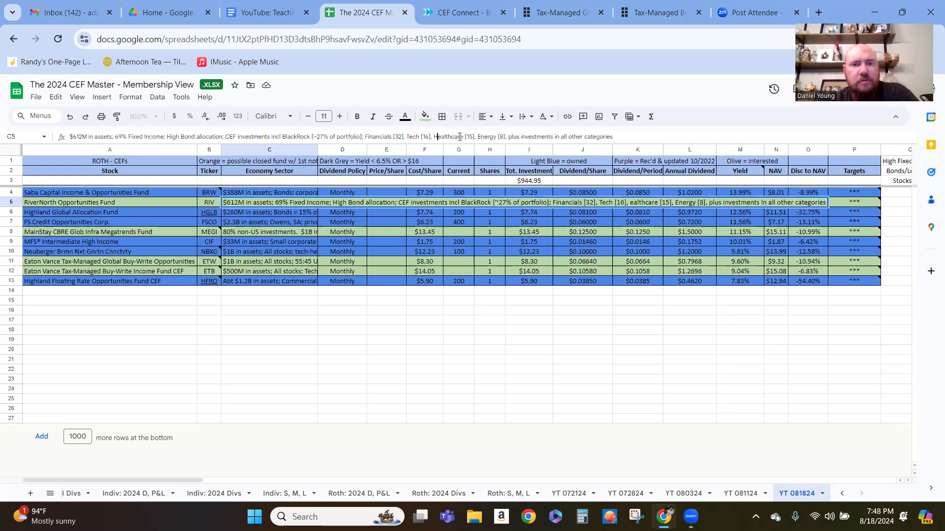
click(449, 331)
click(262, 207)
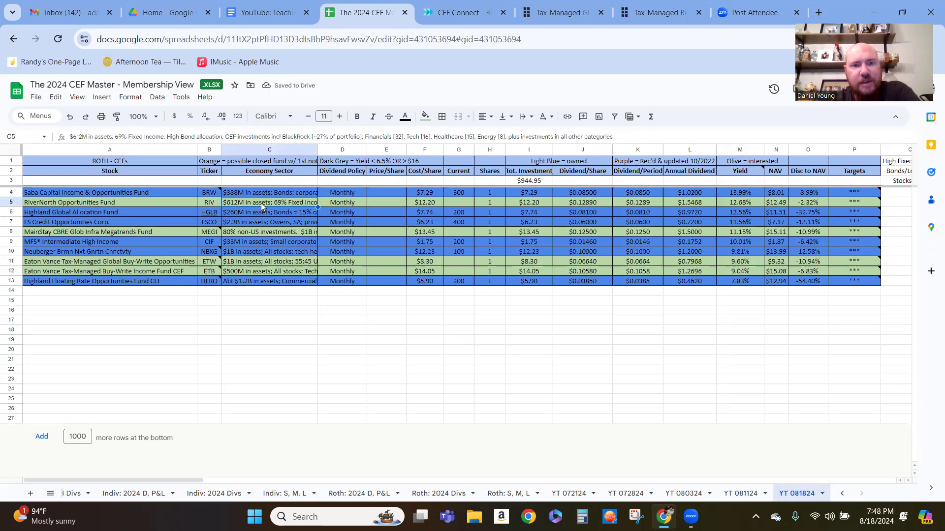
right_click(15, 202)
click(54, 313)
click(286, 294)
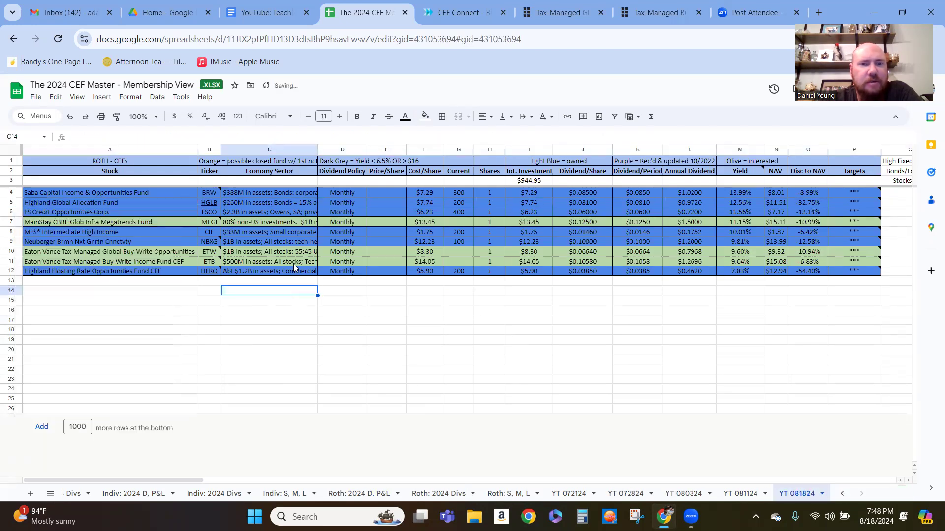
- Delete the MainStay CBRE (MEGI) row, undo it, then redo the deletion
click(18, 219)
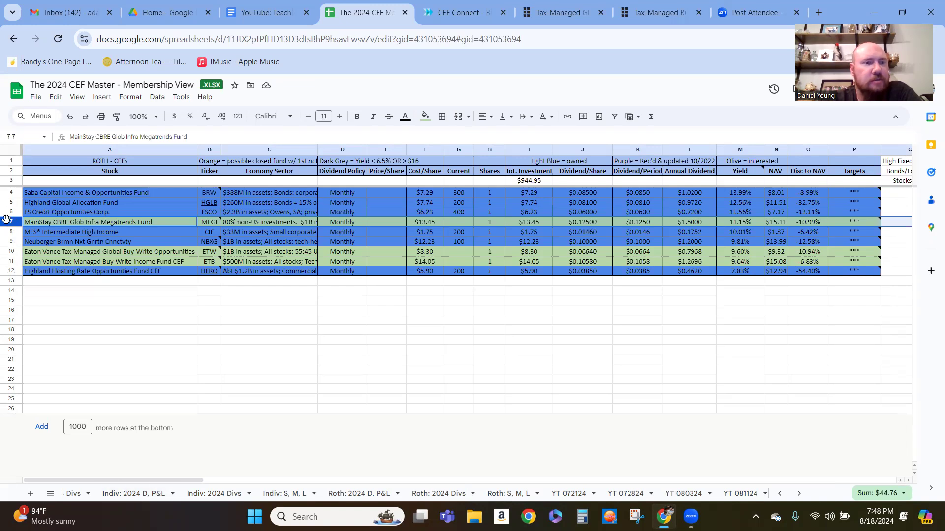
right_click(12, 222)
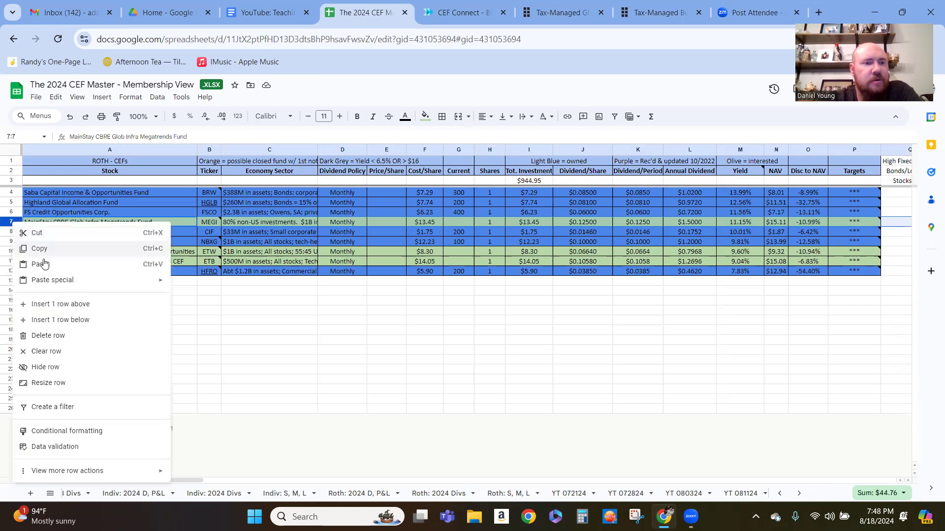
click(41, 335)
click(209, 319)
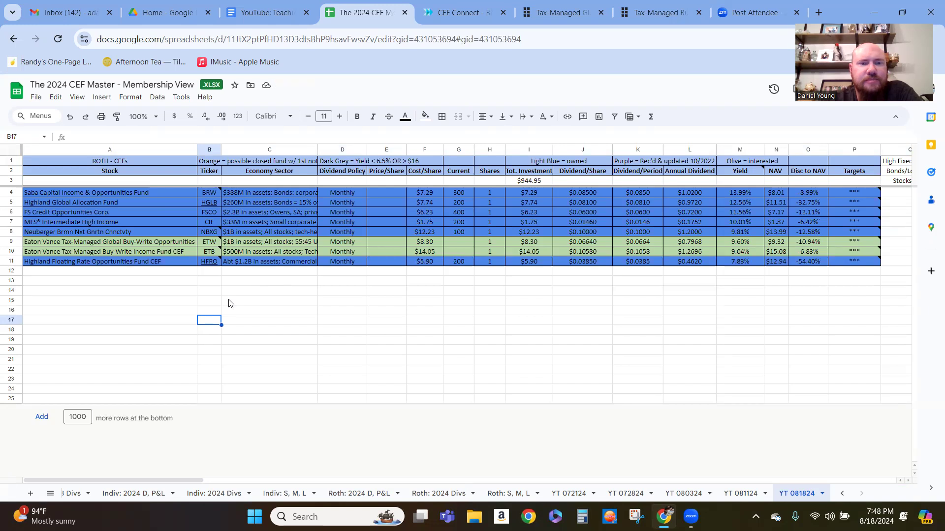
click(70, 117)
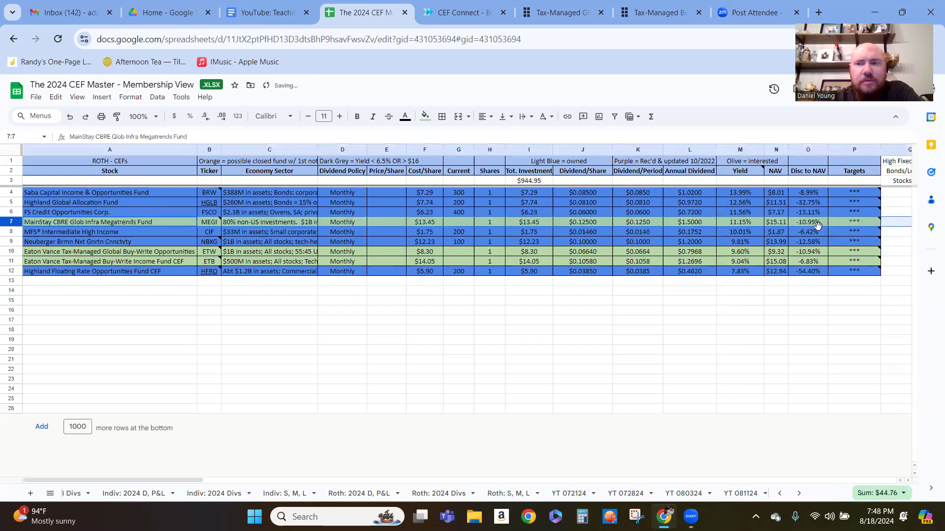
mouse_move(850, 224)
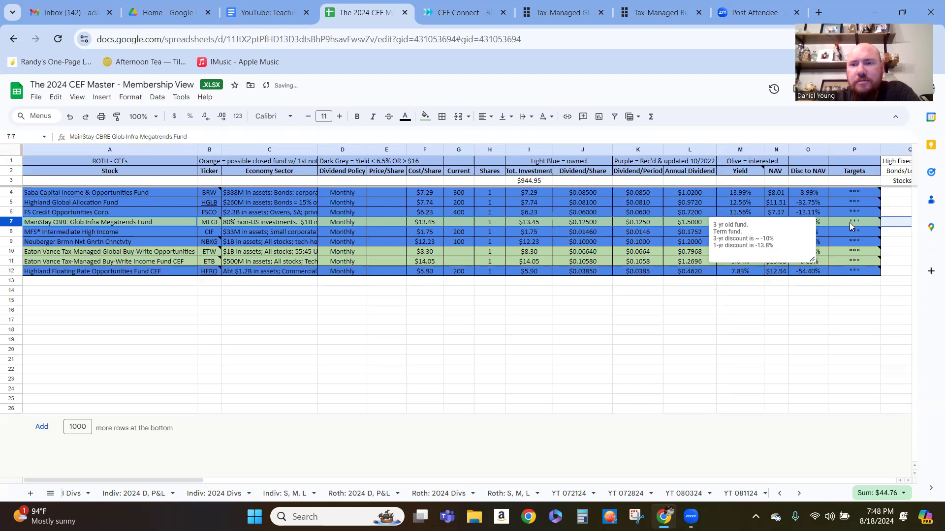
click(844, 304)
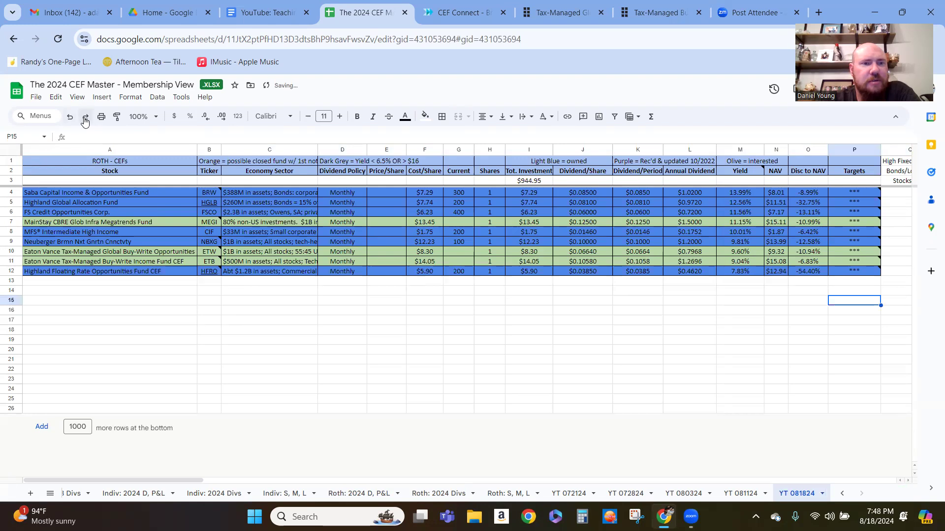
click(70, 117)
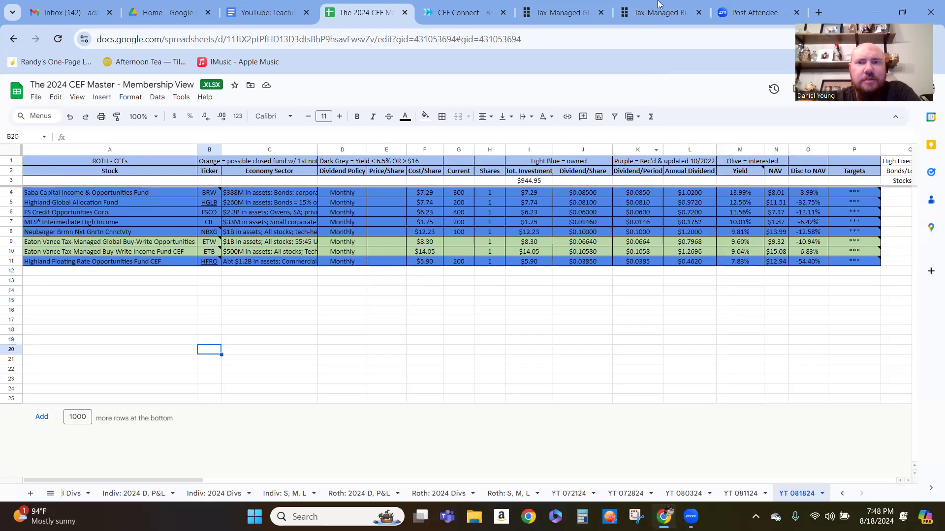
- Scroll through ETB's Jun 30, 2024 holdings list and return to its top
mouse_move(560, 13)
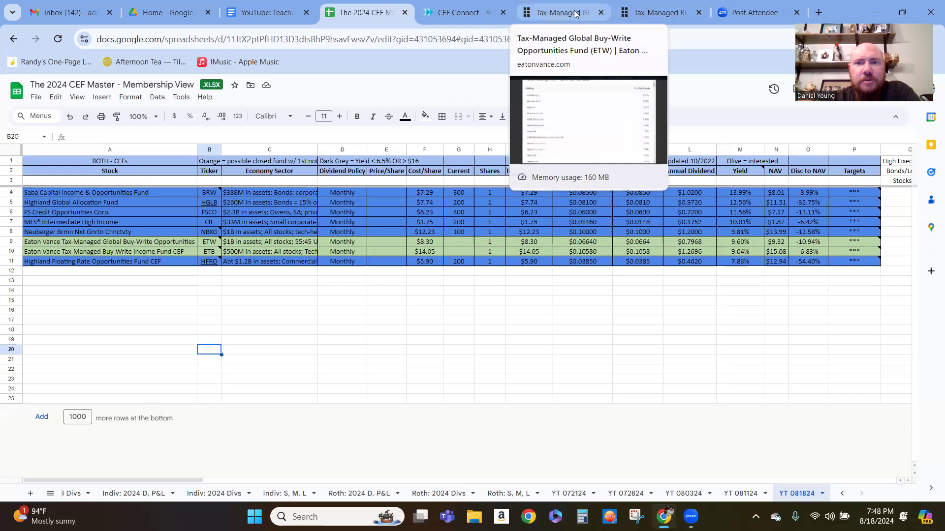
click(656, 13)
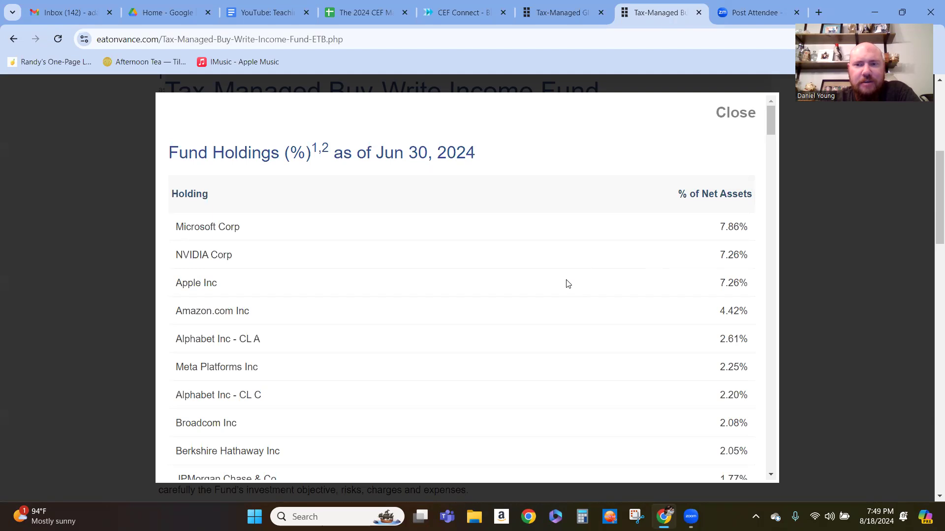
scroll(515, 272, down, 5)
scroll(516, 271, down, 5)
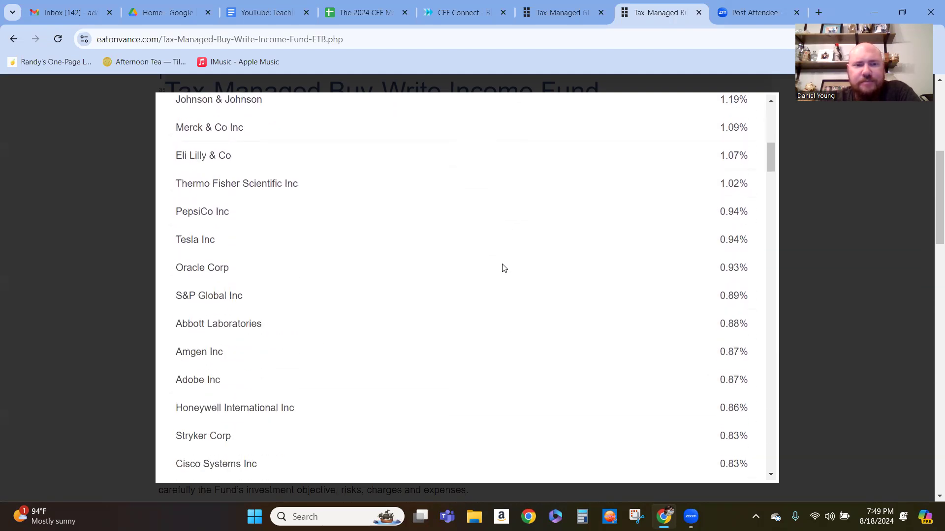
scroll(504, 269, down, 3)
scroll(504, 268, down, 1)
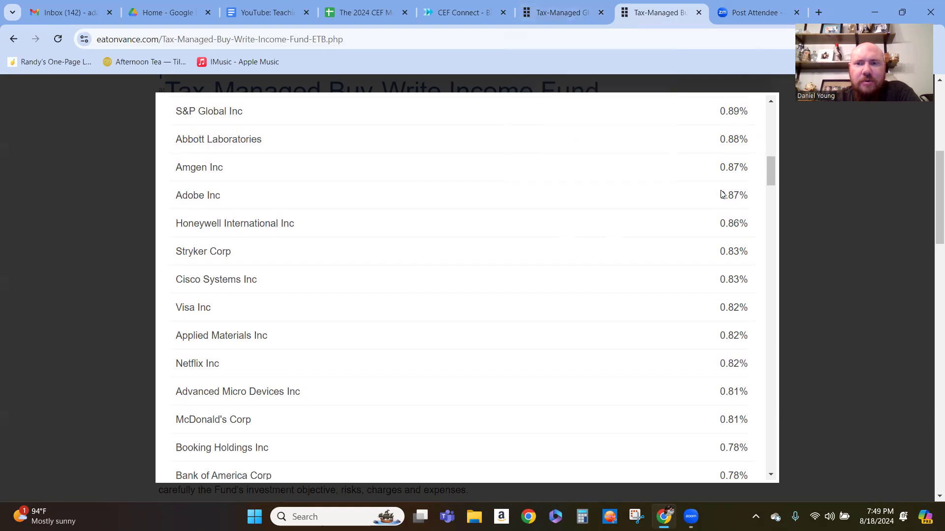
scroll(724, 165, down, 2)
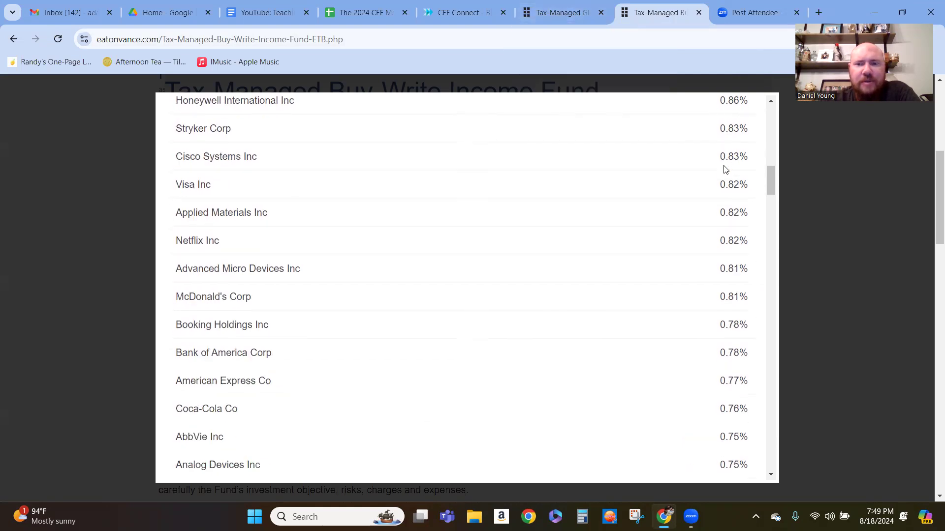
scroll(724, 172, down, 1)
scroll(723, 175, down, 1)
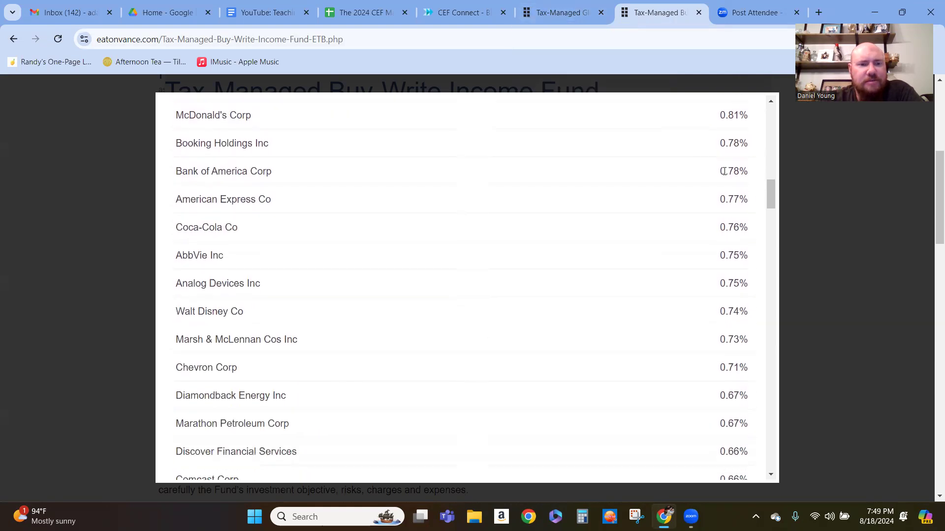
scroll(725, 171, down, 10)
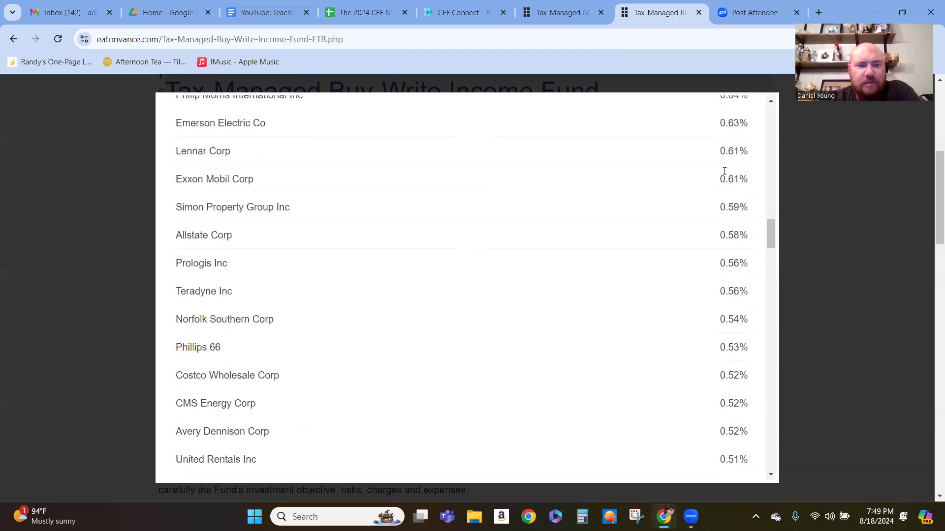
scroll(724, 171, down, 8)
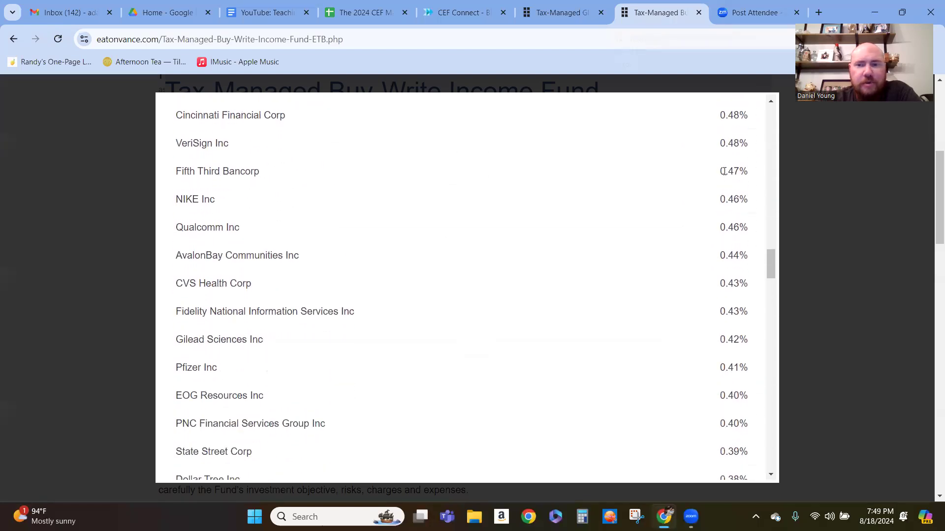
scroll(724, 171, down, 9)
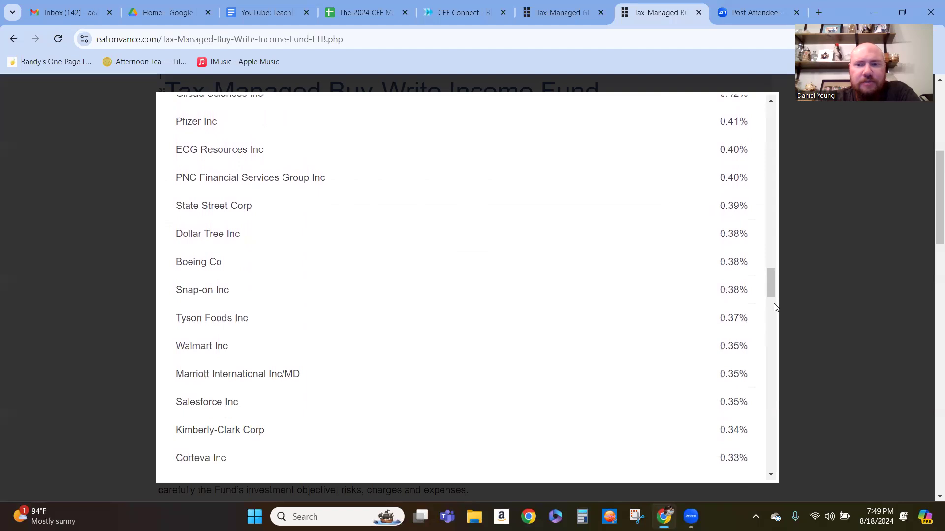
drag(770, 282, 769, 70)
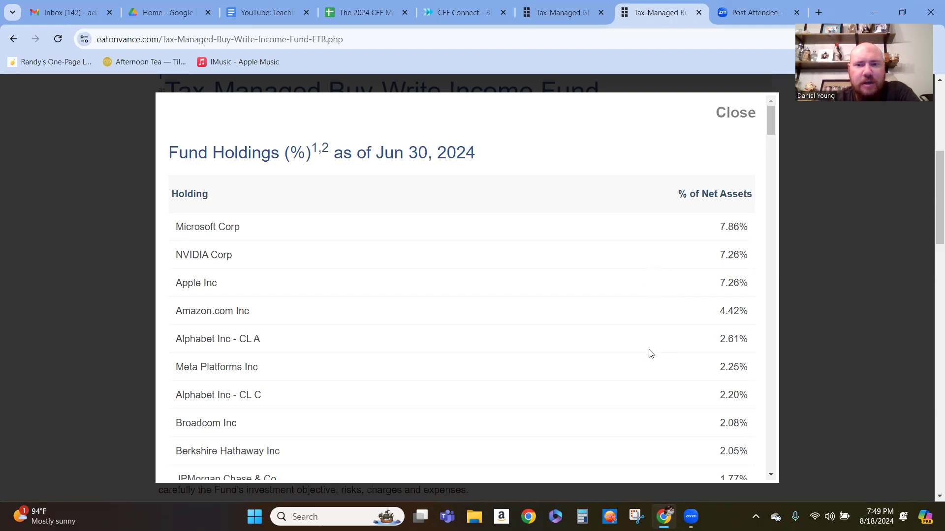
- Alternate between the ETW and ETB holdings tabs comparing top holdings, ending on ETW
click(575, 13)
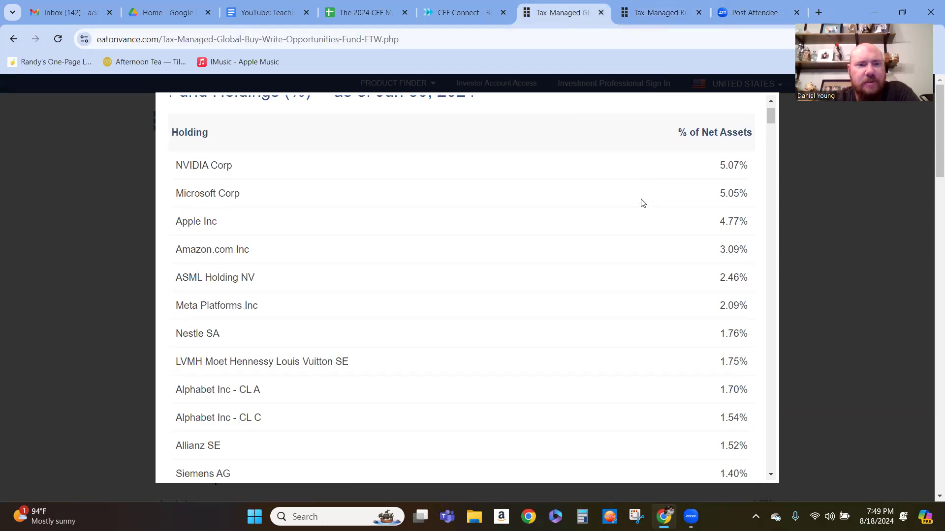
click(661, 14)
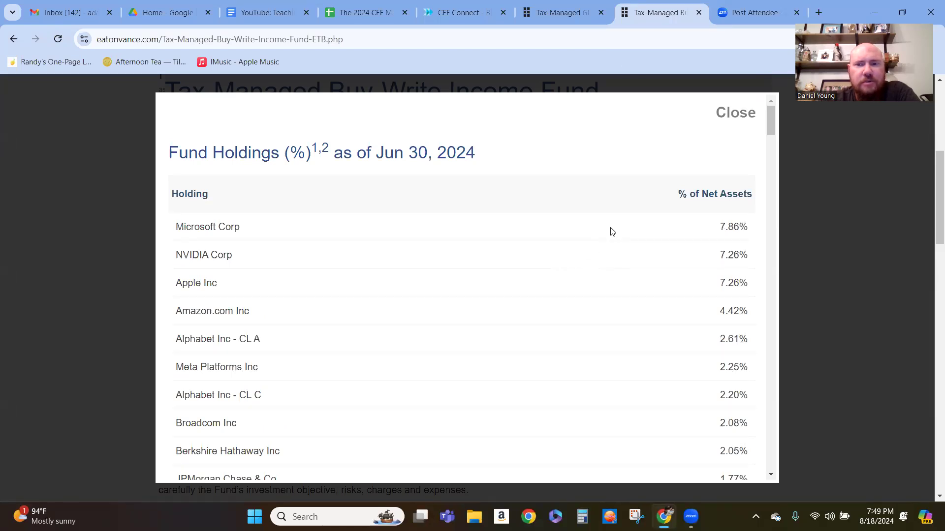
click(566, 14)
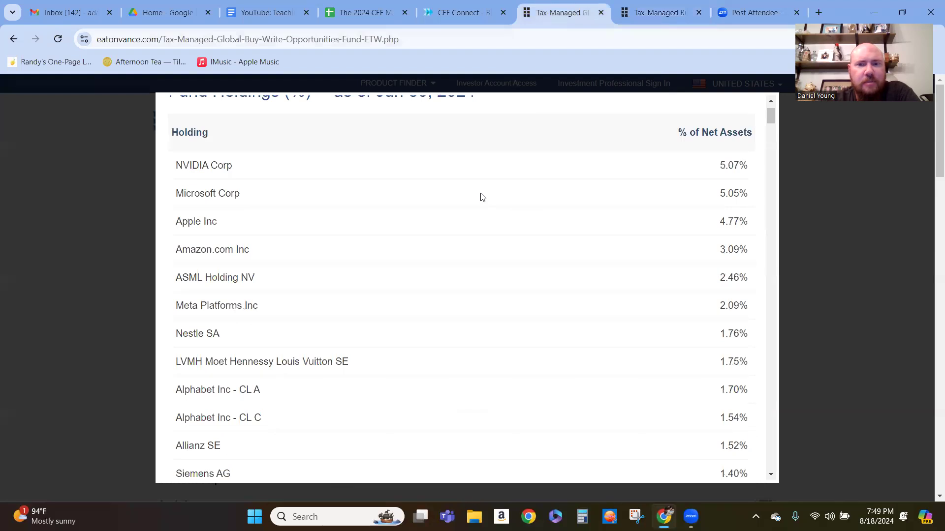
click(657, 14)
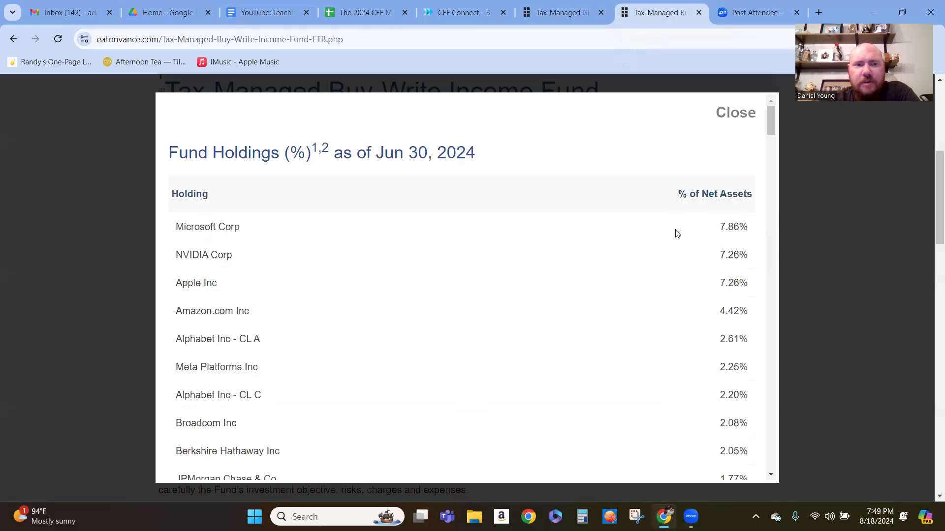
click(566, 13)
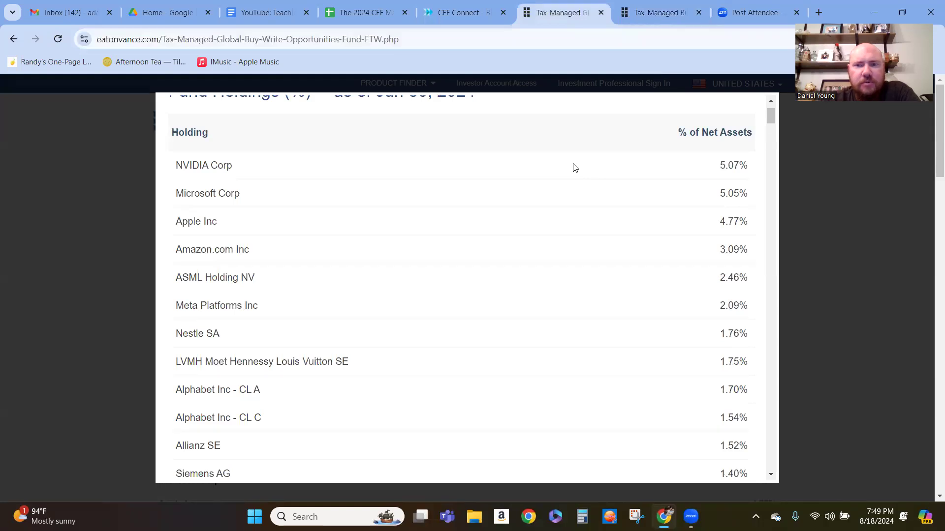
click(644, 14)
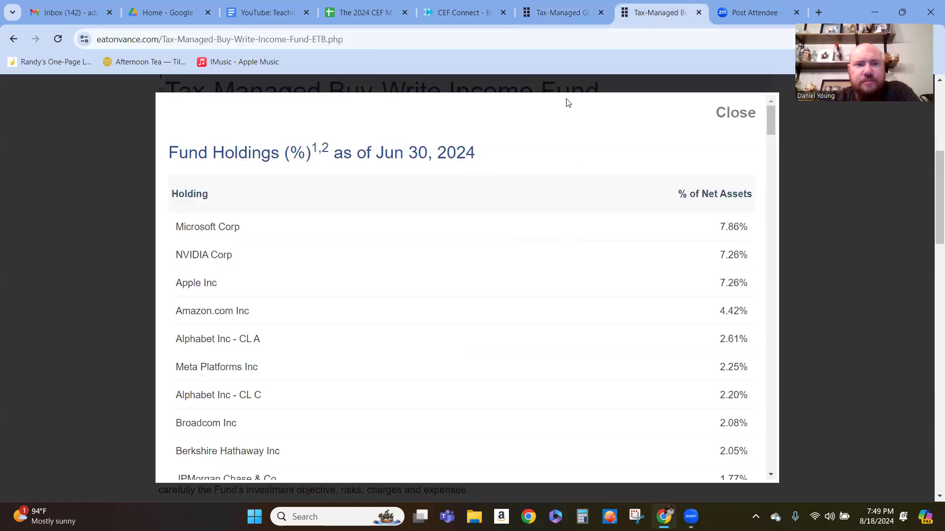
click(559, 19)
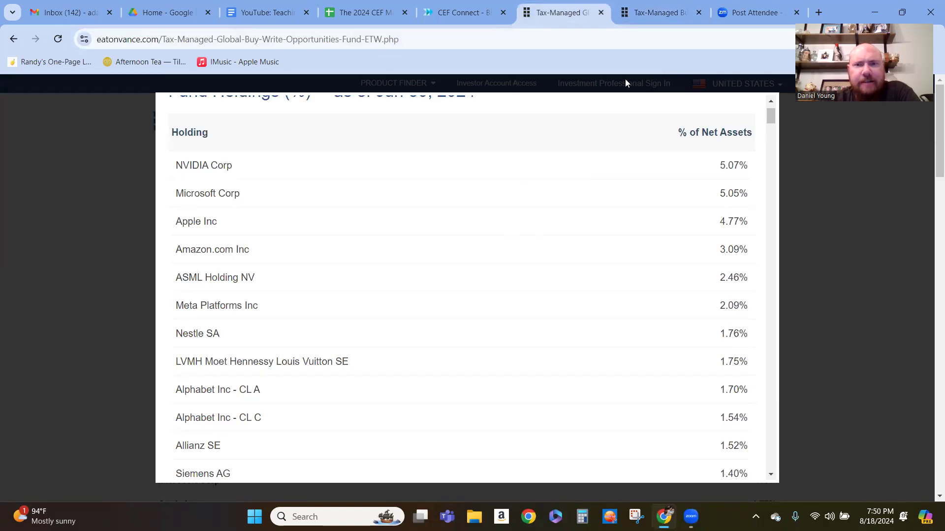
click(651, 19)
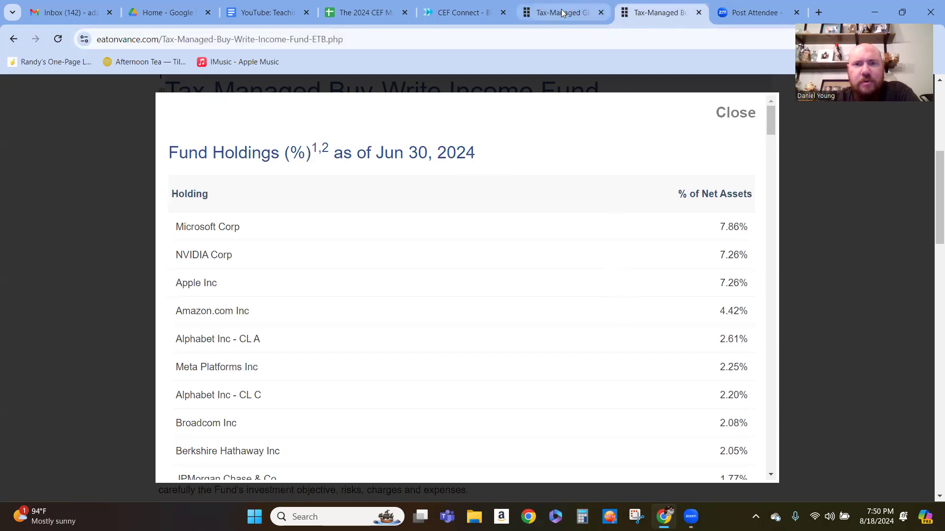
click(541, 13)
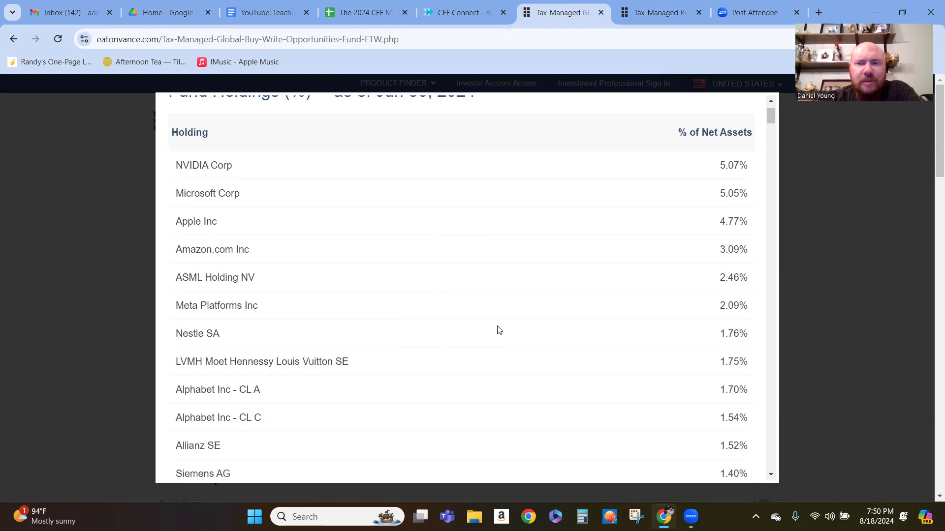
- Scroll through ETW's holdings list, checking ETB's holdings once more for comparison
scroll(497, 320, down, 5)
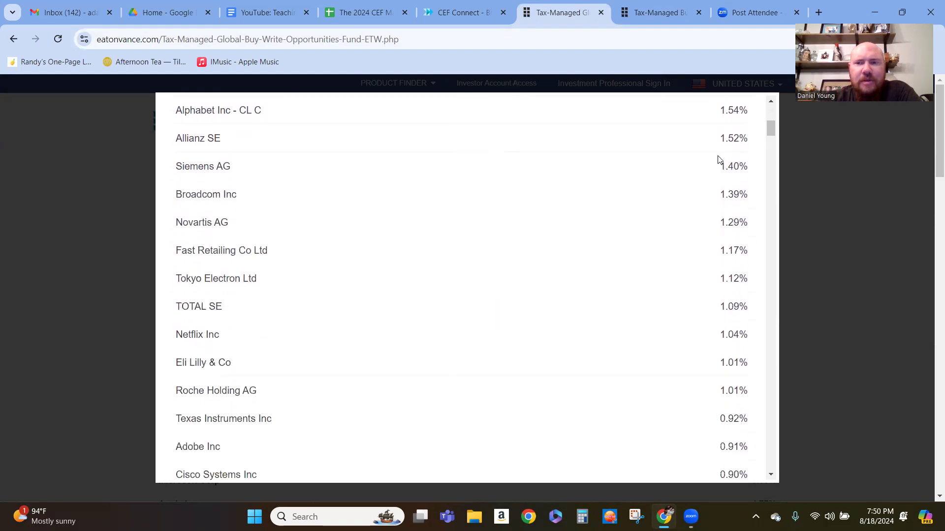
drag(768, 130, 775, 104)
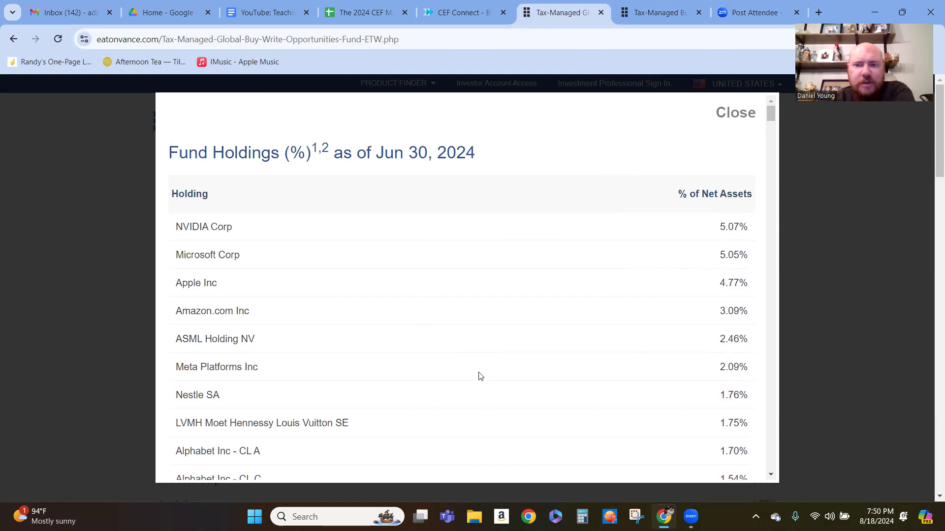
scroll(466, 374, down, 12)
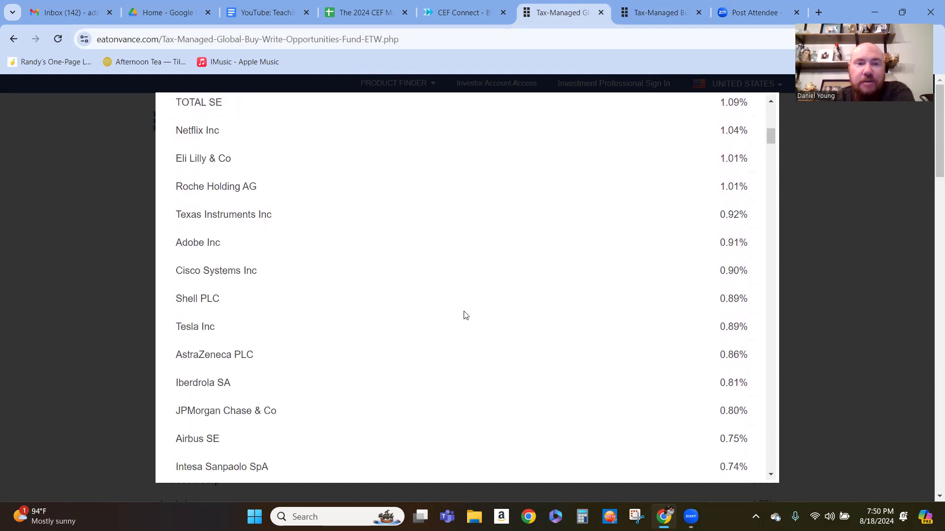
scroll(466, 315, down, 3)
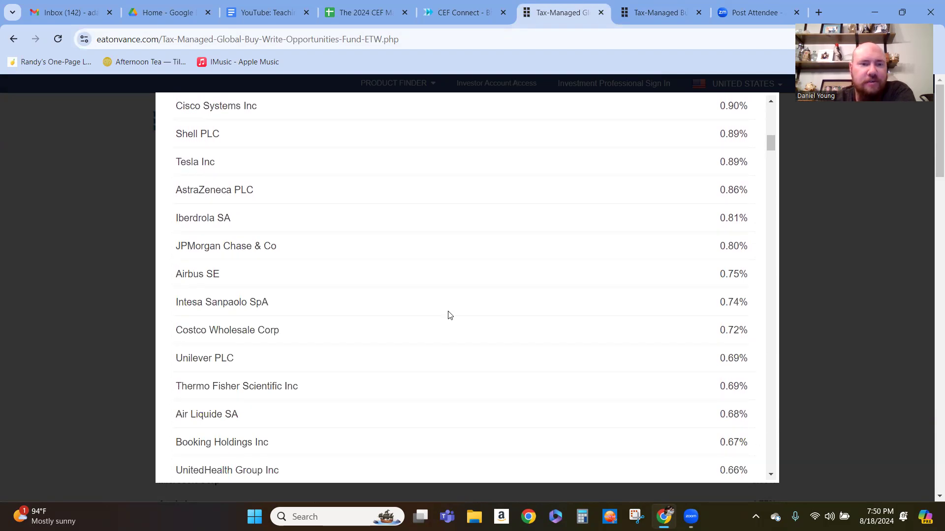
scroll(459, 301, up, 15)
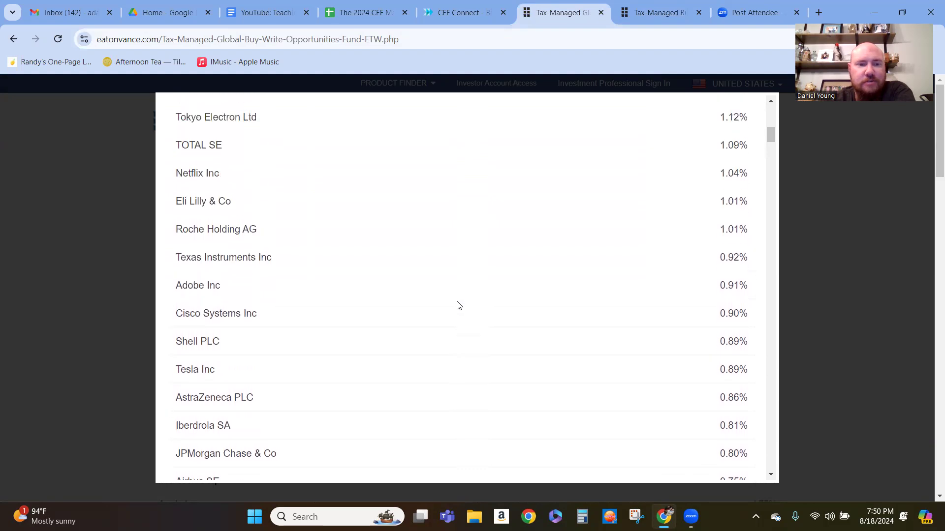
scroll(462, 303, down, 4)
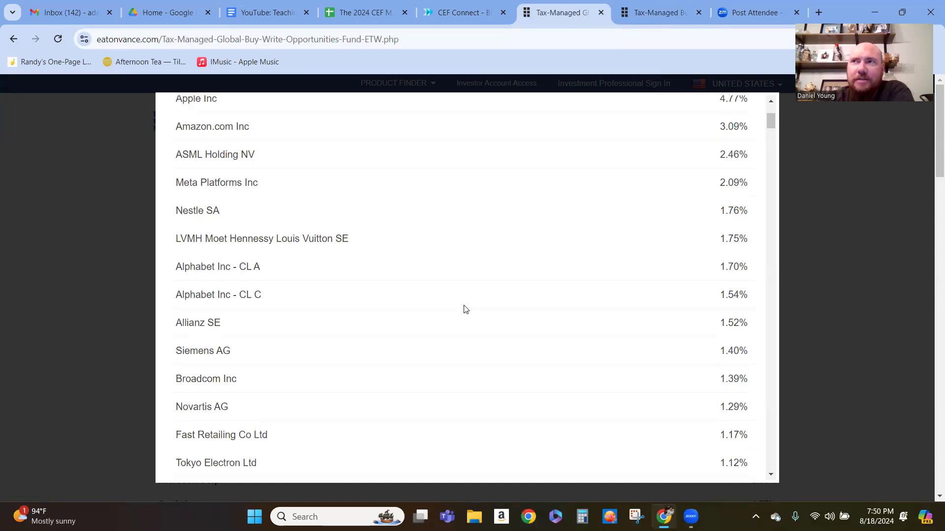
scroll(474, 307, up, 4)
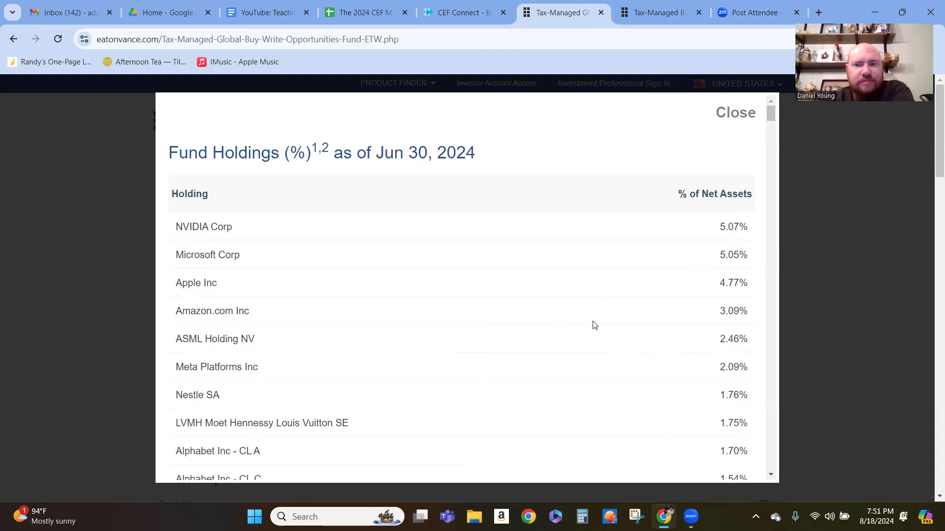
click(658, 15)
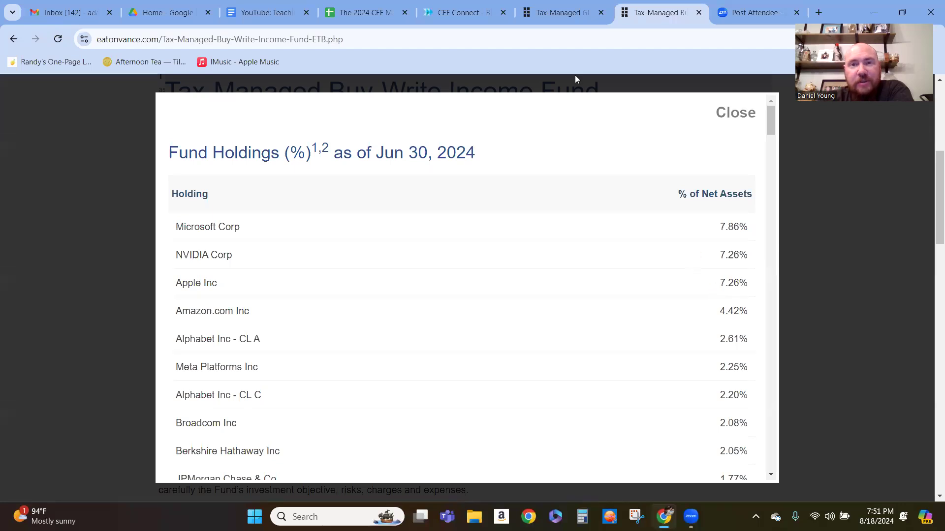
click(568, 14)
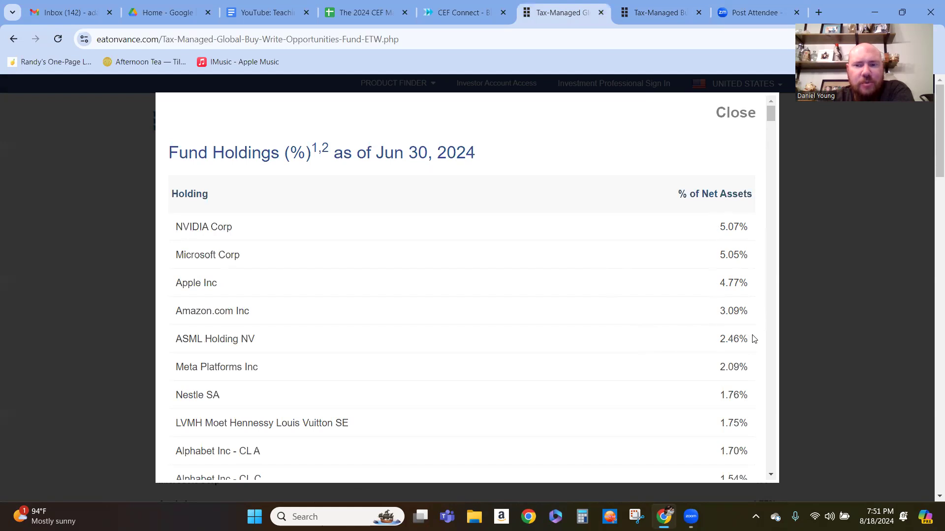
- Return to the CEF Master spreadsheet and select ETW's cost per share in F9
scroll(545, 347, down, 6)
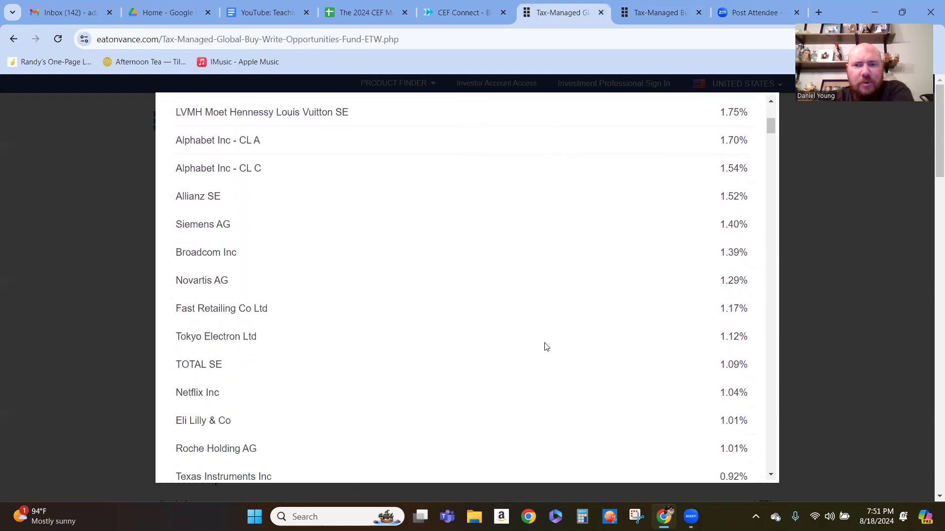
scroll(545, 347, down, 18)
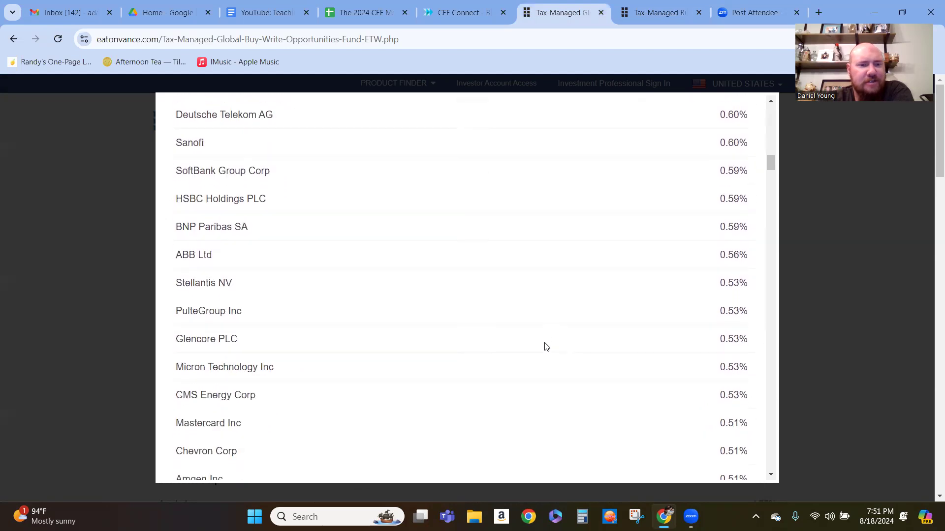
scroll(545, 347, down, 7)
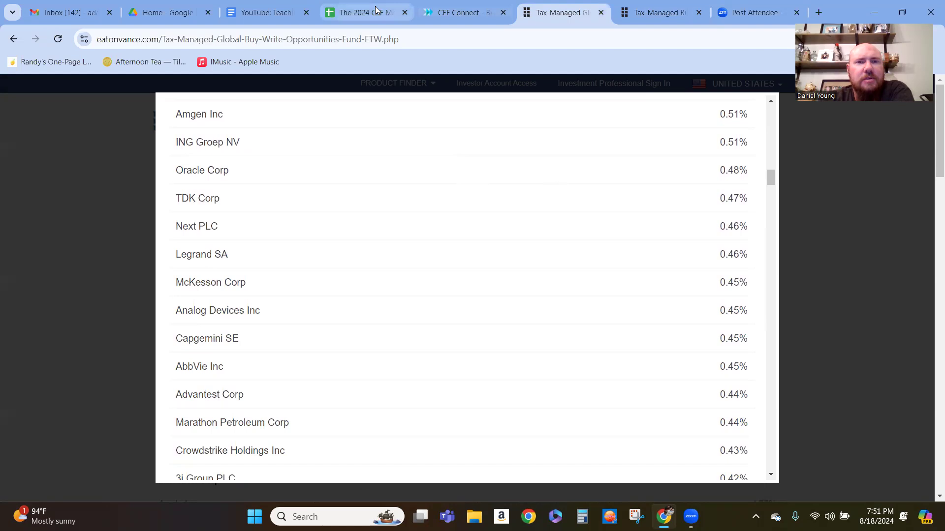
click(361, 11)
click(426, 243)
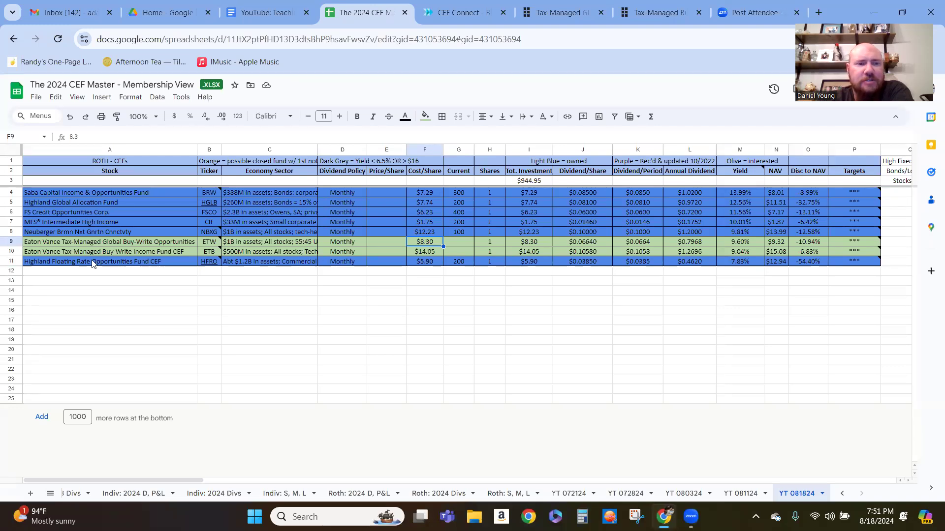
- Delete the ETB row 10, then undo the deletion and recheck ETW's cost per share in F9
click(15, 250)
right_click(15, 251)
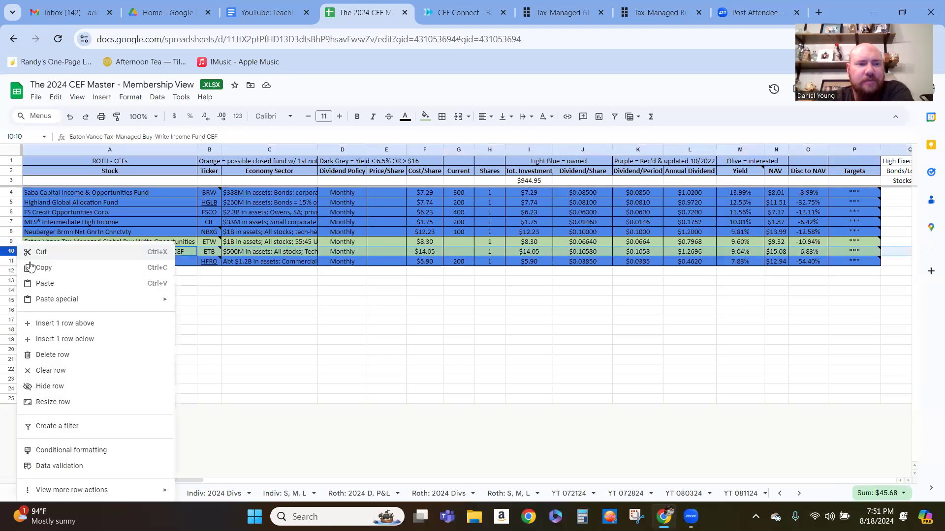
click(47, 355)
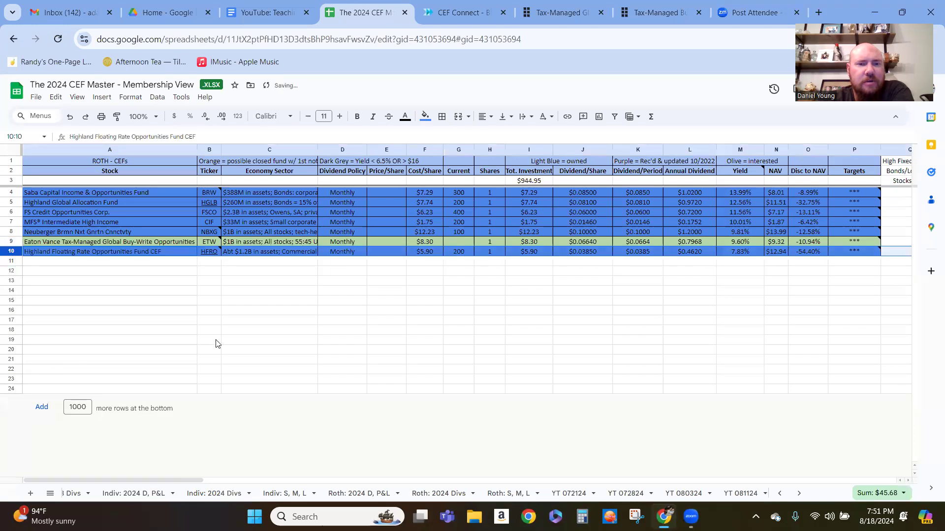
click(426, 245)
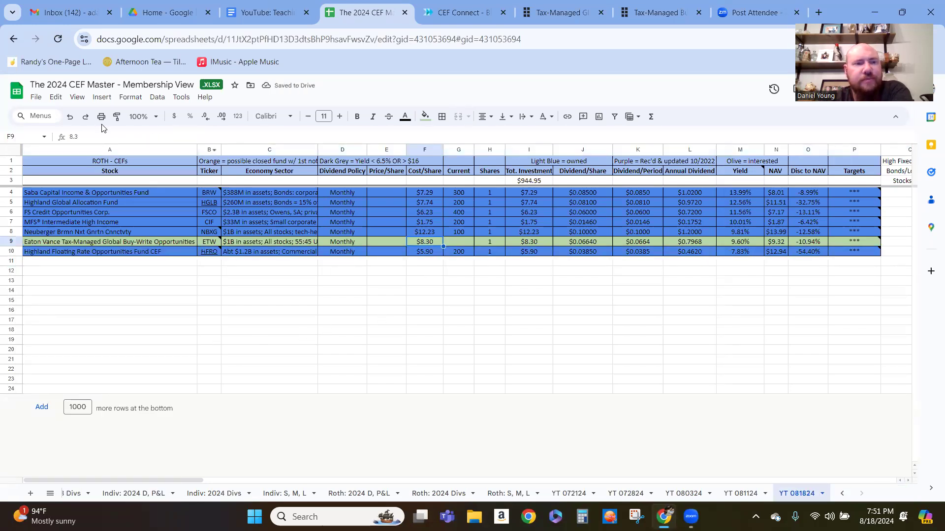
click(70, 116)
click(426, 242)
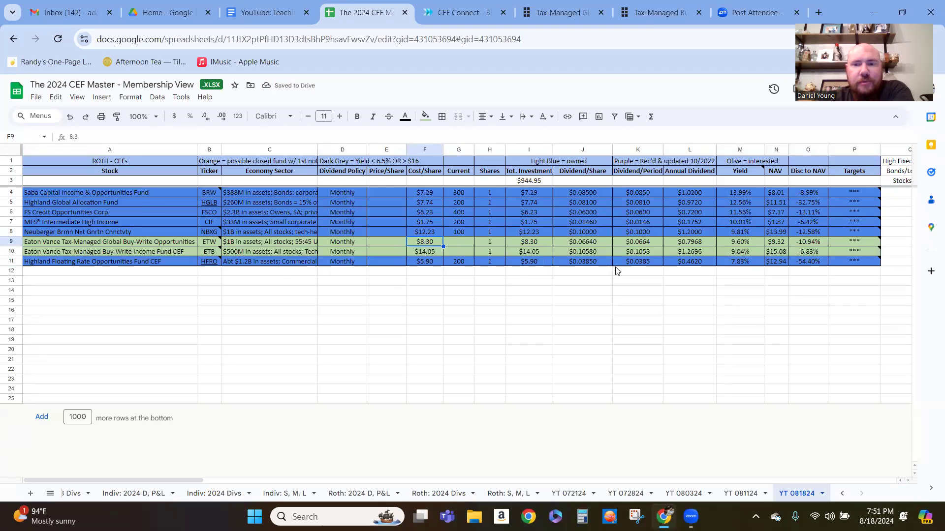
- Delete the ETB row again and read Neuberger's and ETW's sector descriptions in C8 and C9
click(16, 253)
right_click(16, 253)
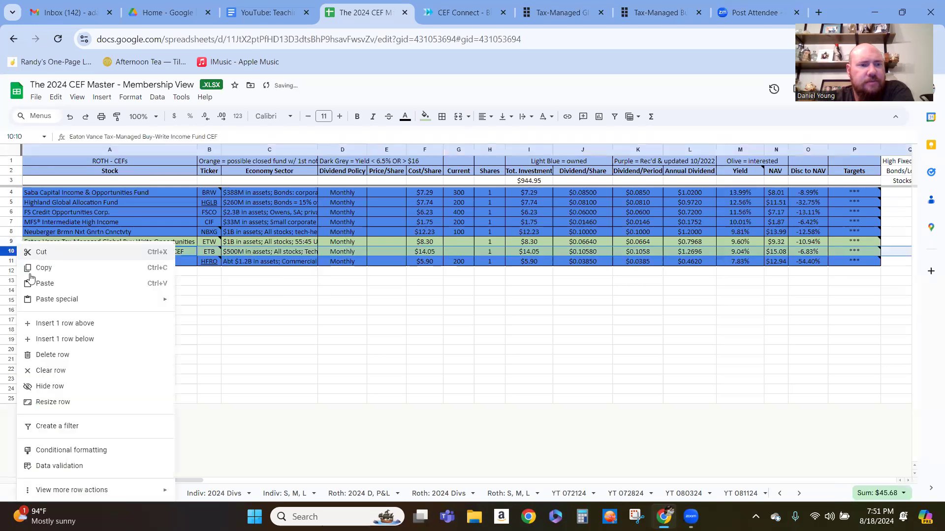
click(59, 356)
click(236, 331)
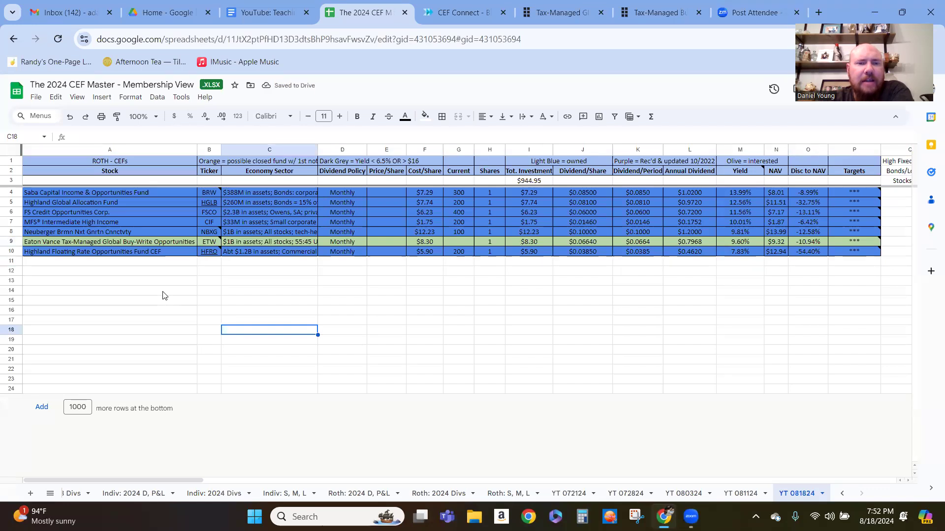
click(261, 234)
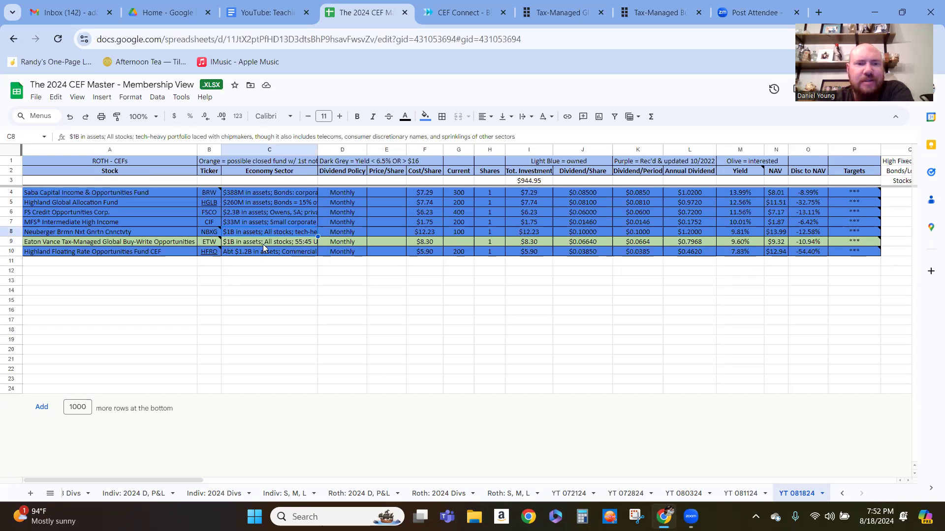
click(263, 245)
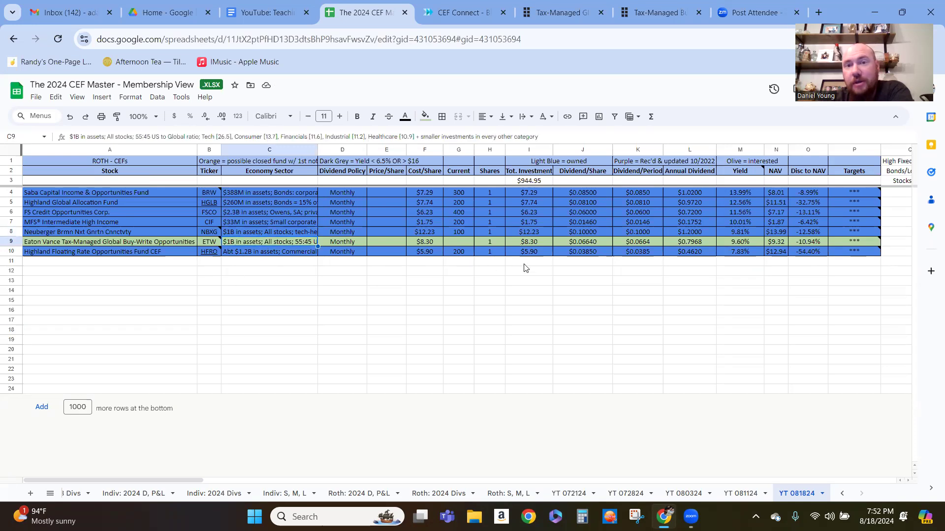
- Scroll through ETW's Jun 30, 2024 holdings on Eaton Vance, then return to CEF Master
click(571, 5)
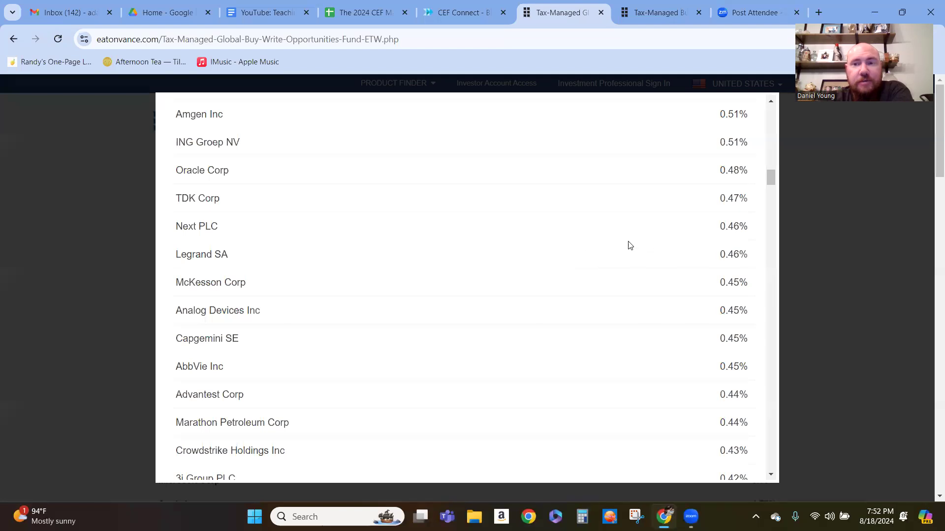
scroll(628, 239, up, 8)
scroll(628, 239, up, 10)
scroll(526, 249, down, 6)
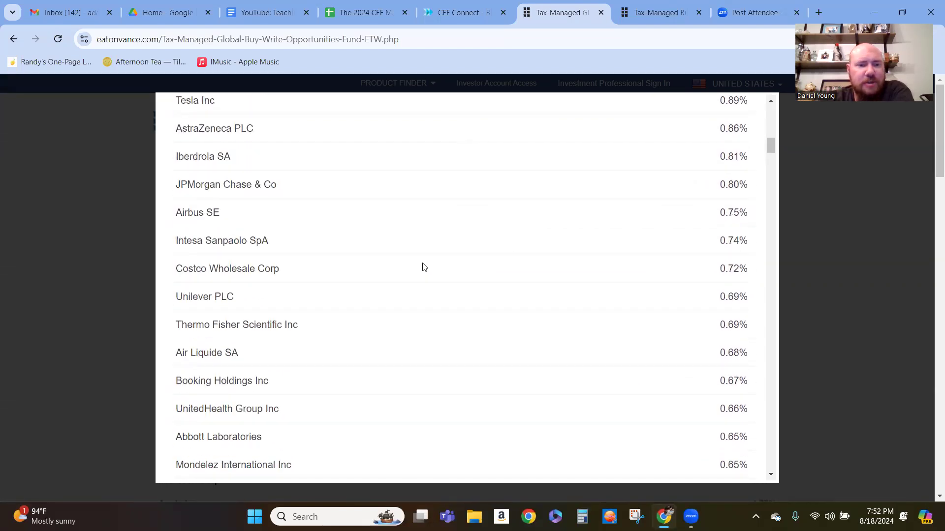
scroll(424, 268, up, 12)
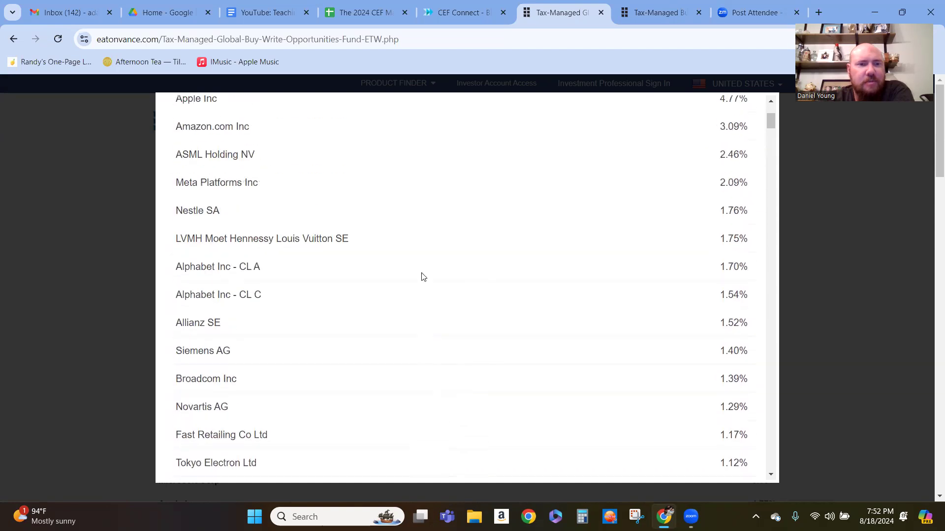
scroll(422, 278, up, 4)
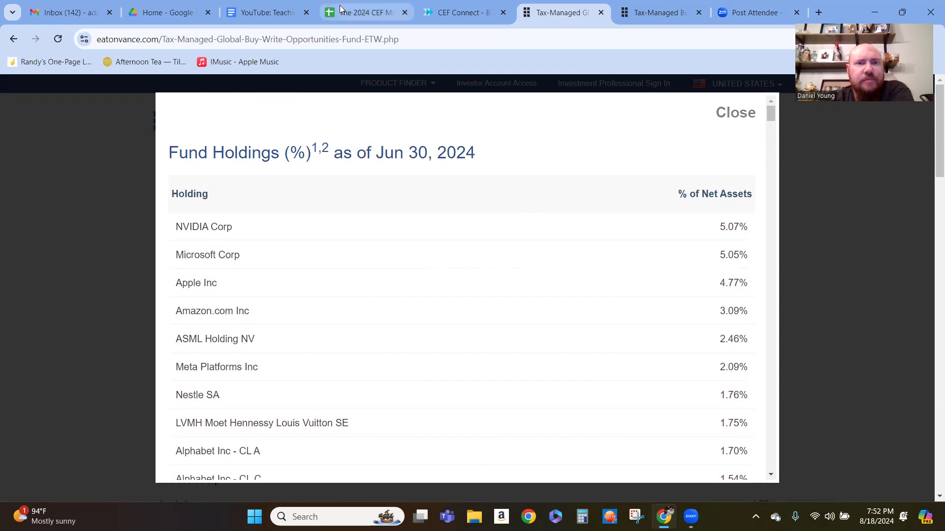
click(364, 11)
- On Roth: 2024 D, P&L, check NBXG's two 50-share lots at $11.40 and $11.84
click(371, 262)
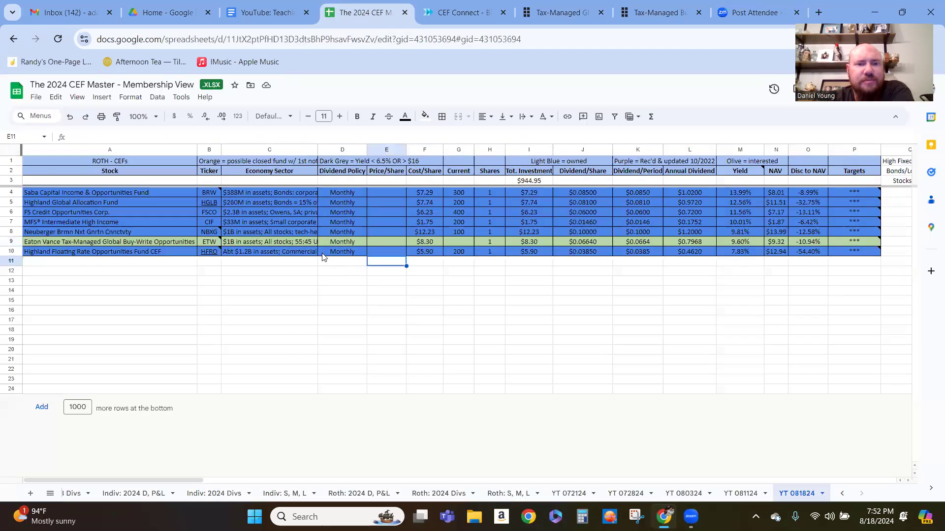
click(274, 235)
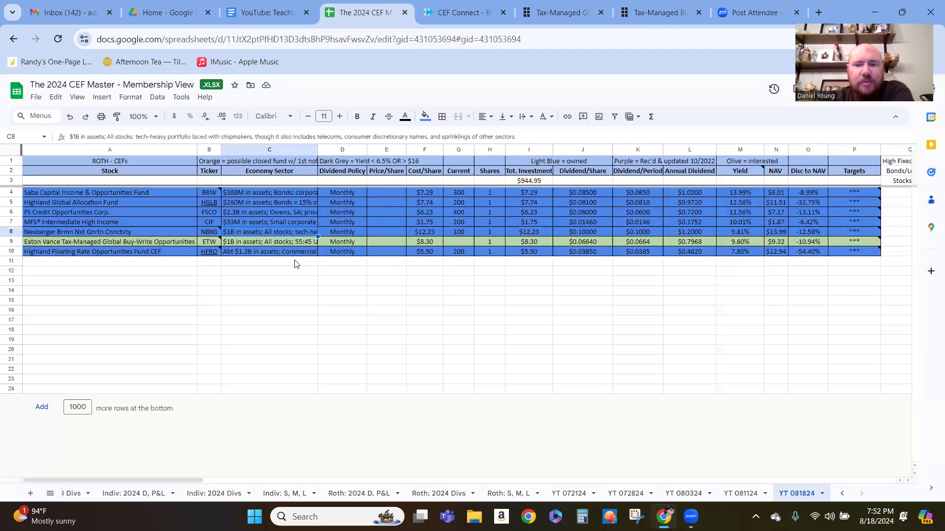
click(353, 495)
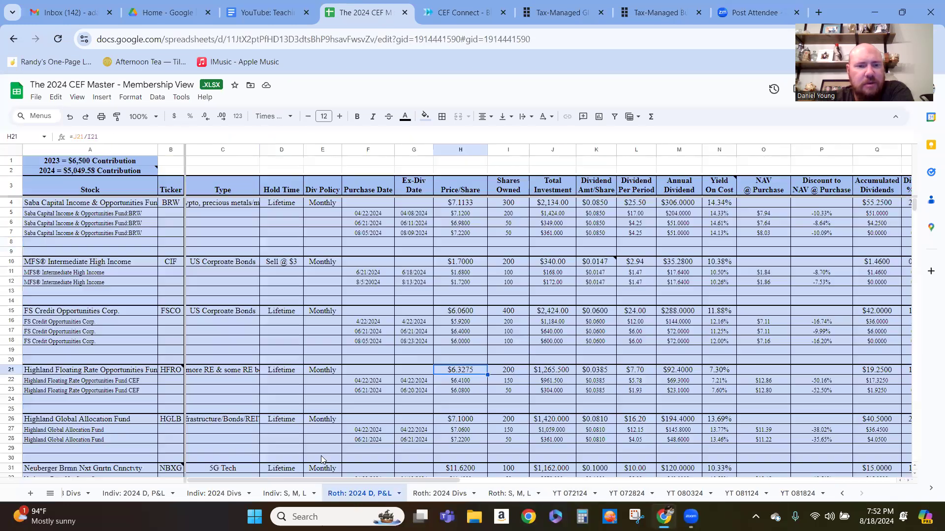
scroll(283, 348, down, 2)
scroll(277, 346, down, 3)
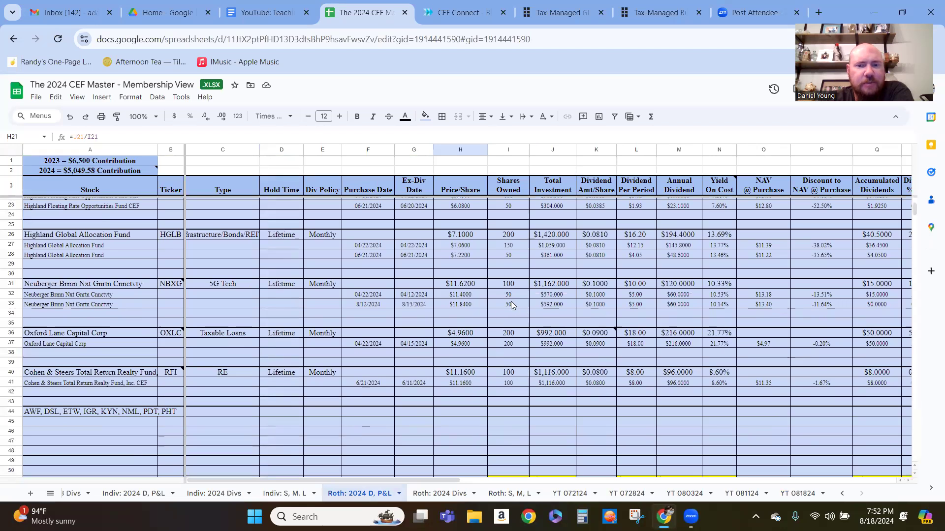
click(513, 304)
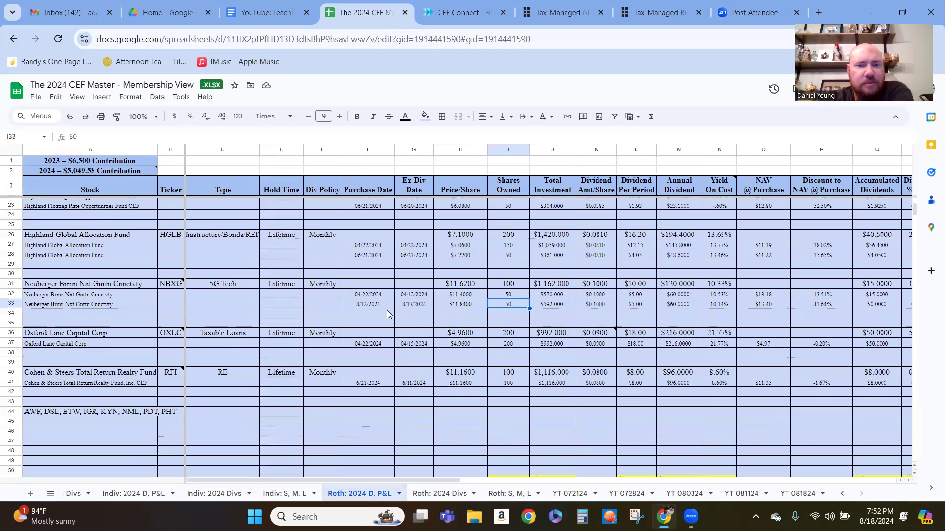
click(467, 305)
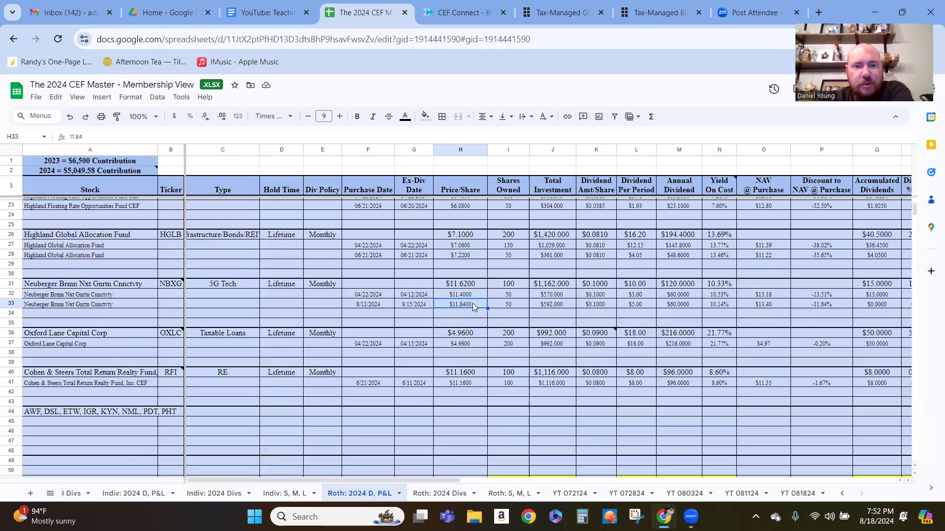
- On YT 081824, check Neuberger's cost per share, then delete its row 8
click(797, 494)
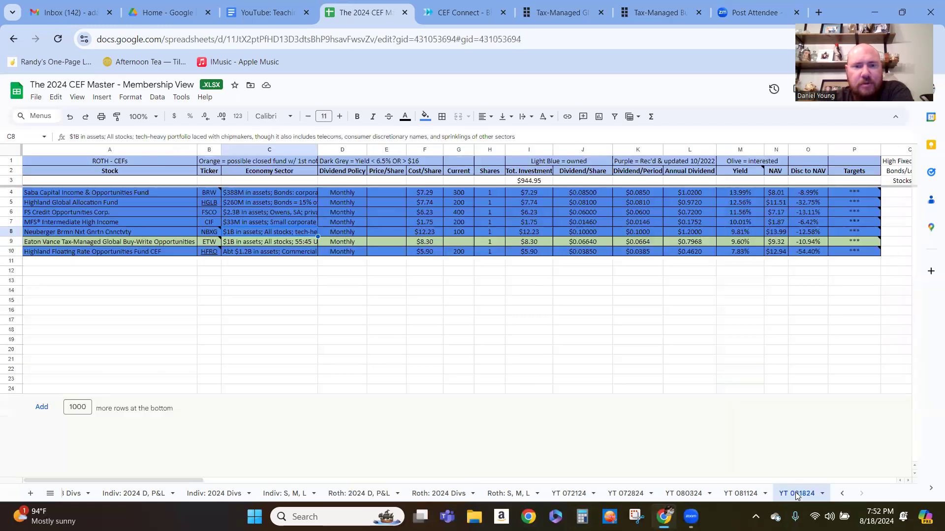
click(430, 233)
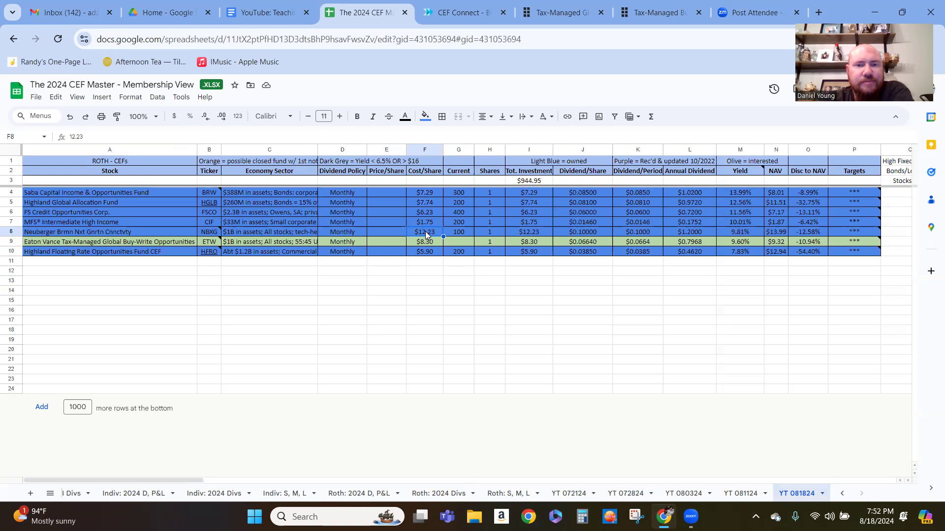
click(14, 231)
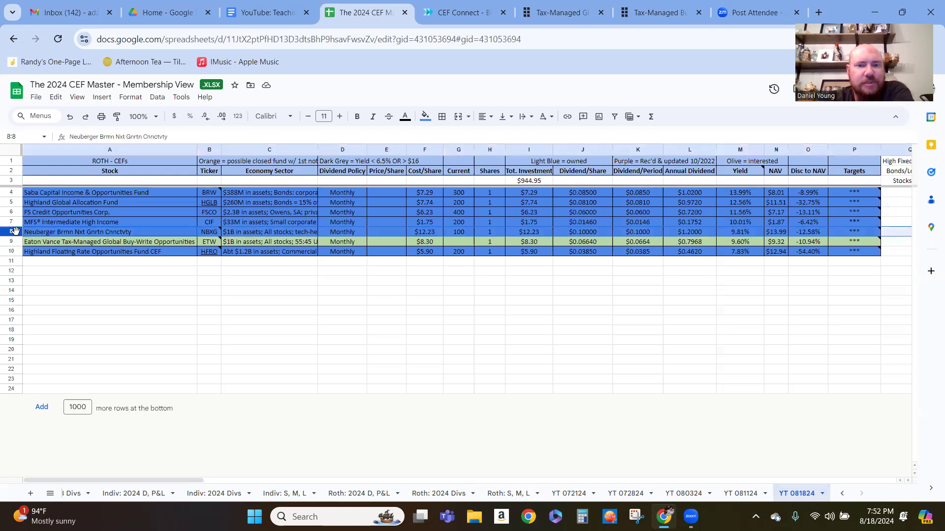
right_click(15, 231)
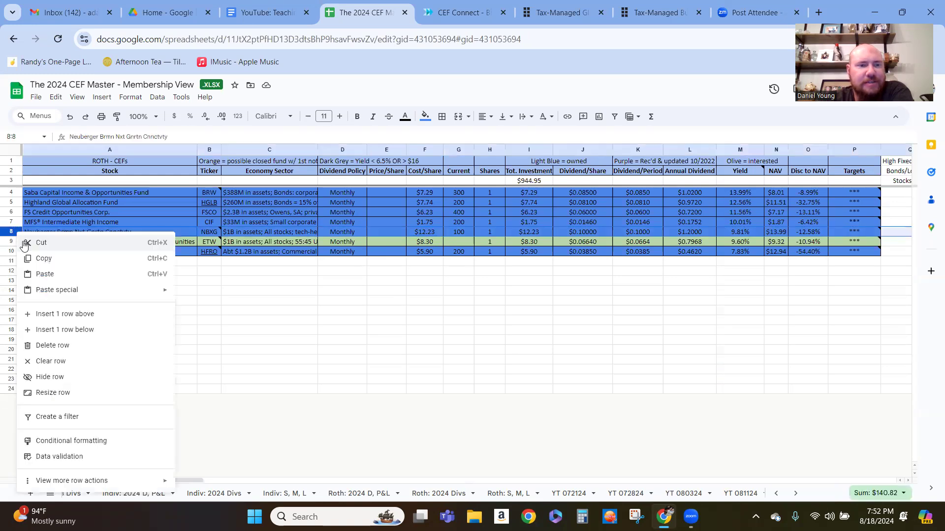
click(74, 343)
click(296, 313)
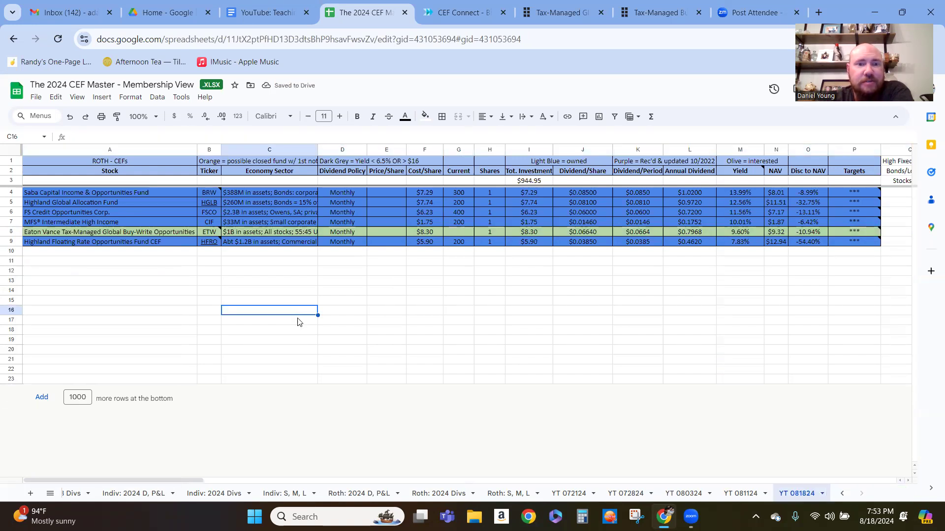
click(294, 192)
click(291, 233)
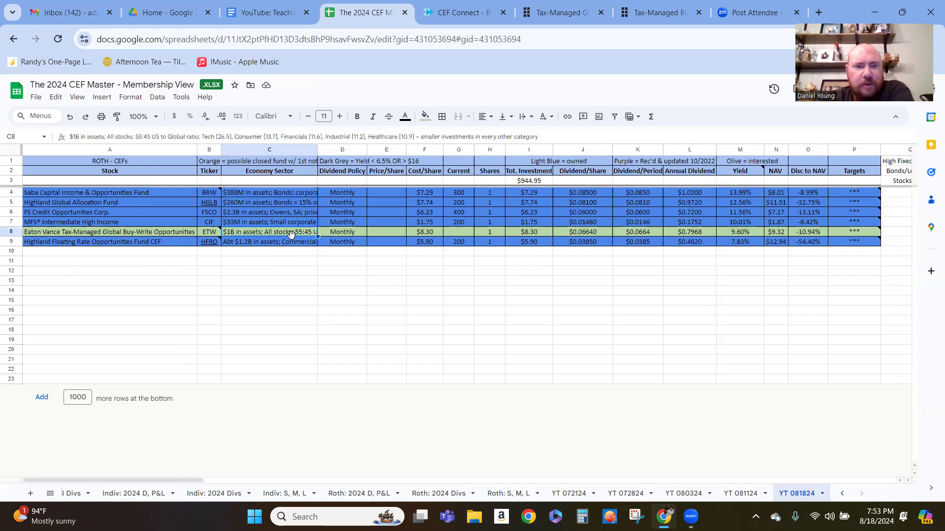
click(286, 195)
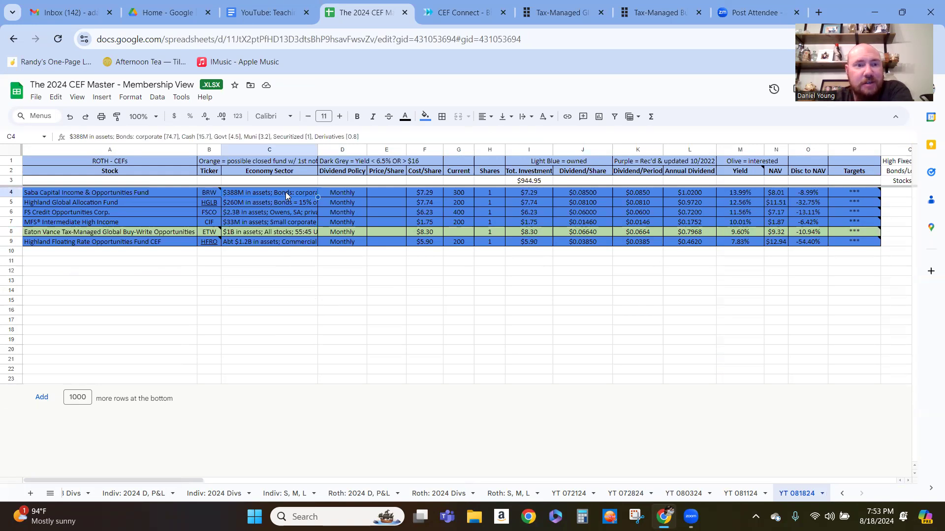
double_click(287, 195)
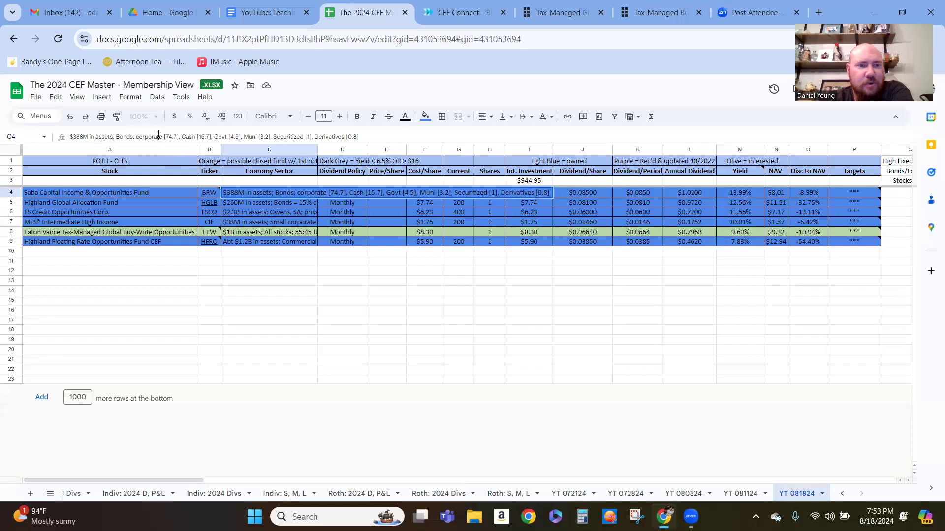
click(595, 209)
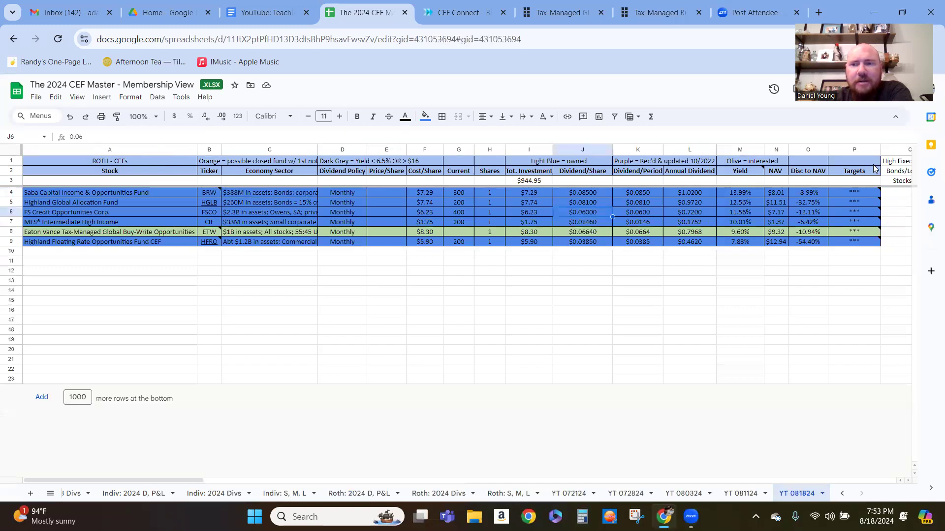
click(892, 161)
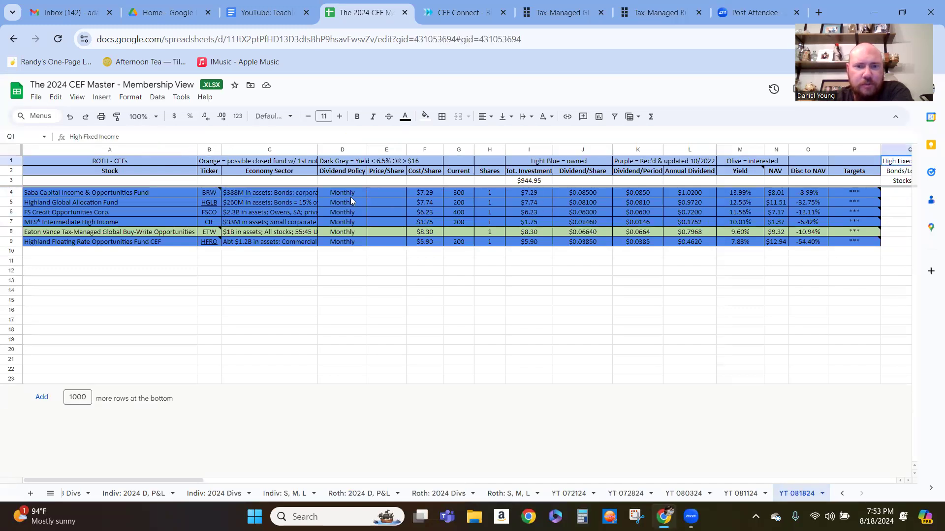
click(276, 195)
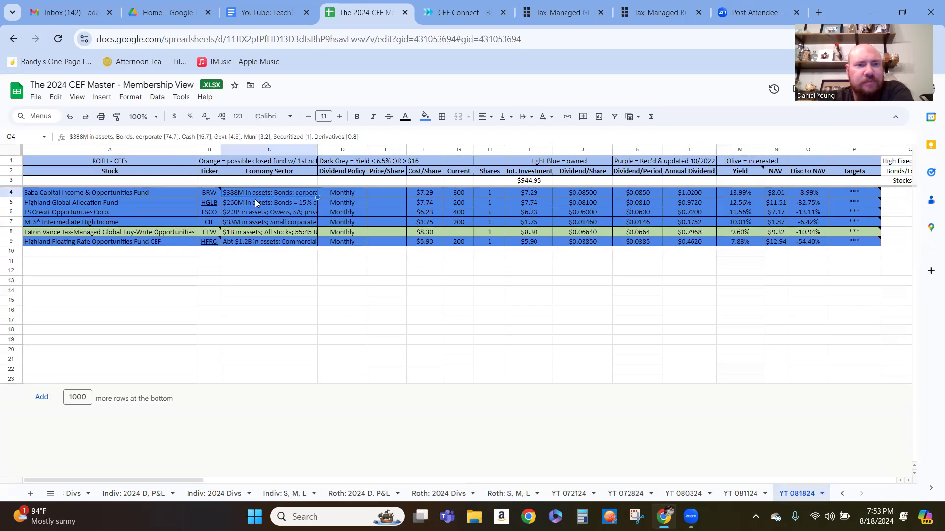
mouse_move(211, 196)
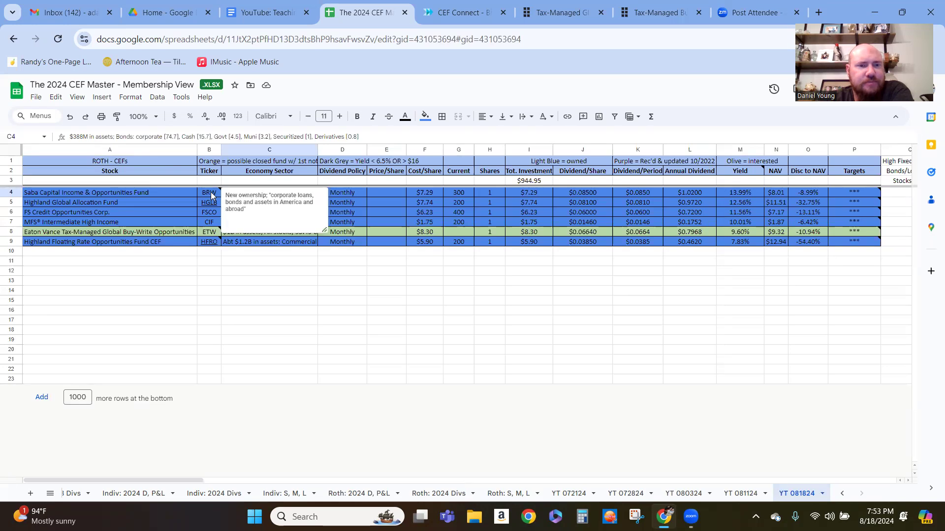
click(161, 194)
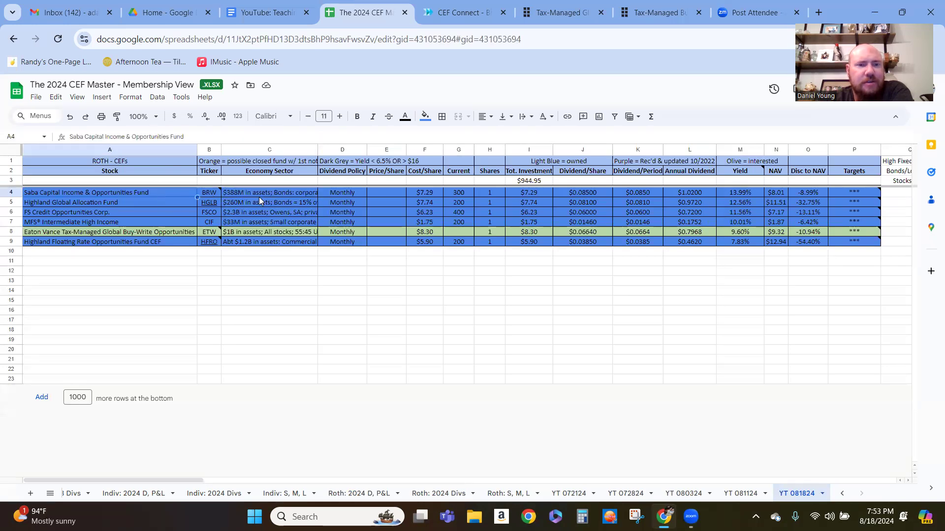
click(259, 196)
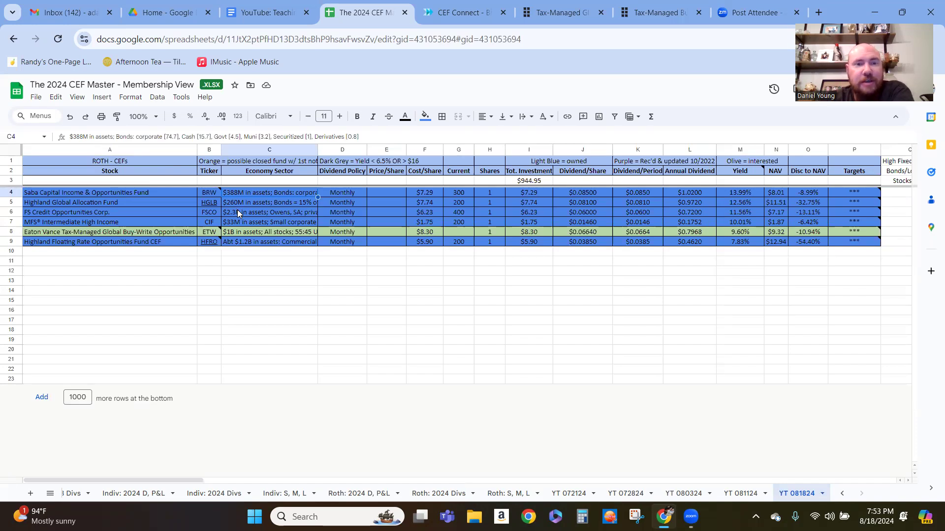
click(280, 204)
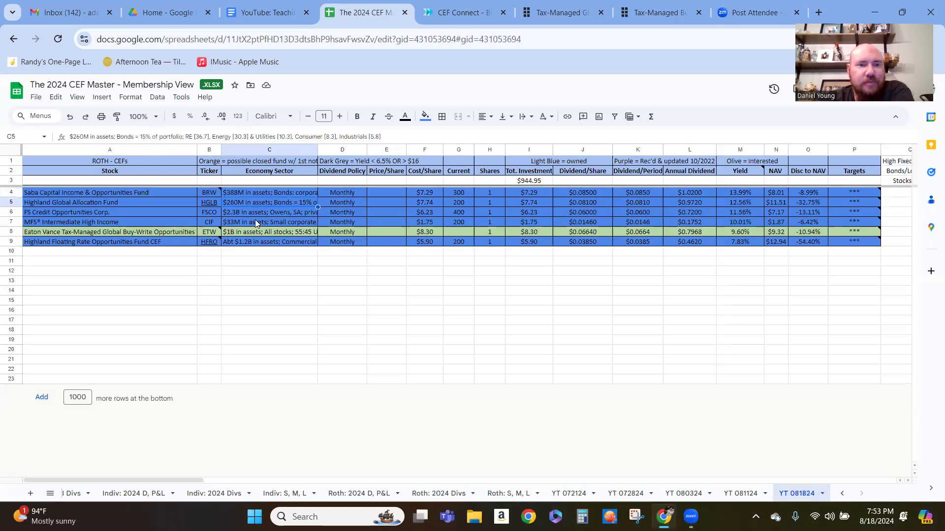
click(284, 212)
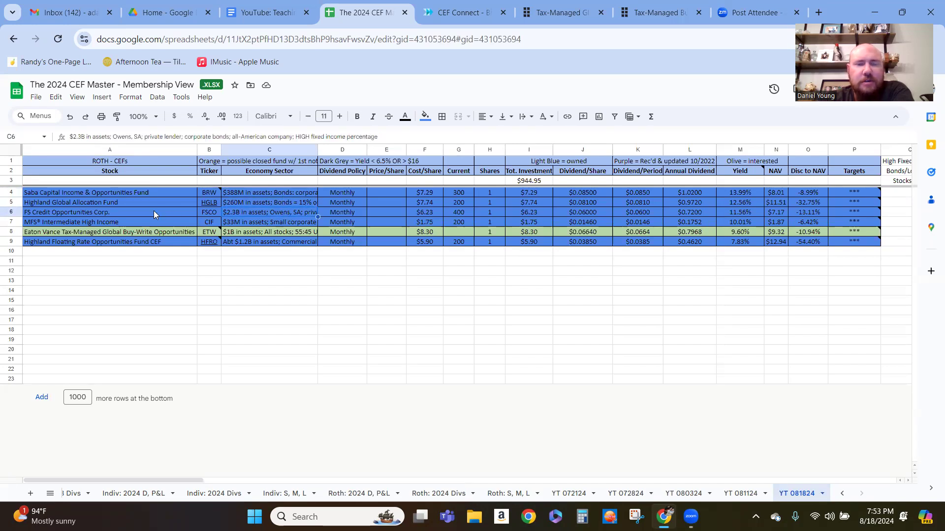
click(281, 224)
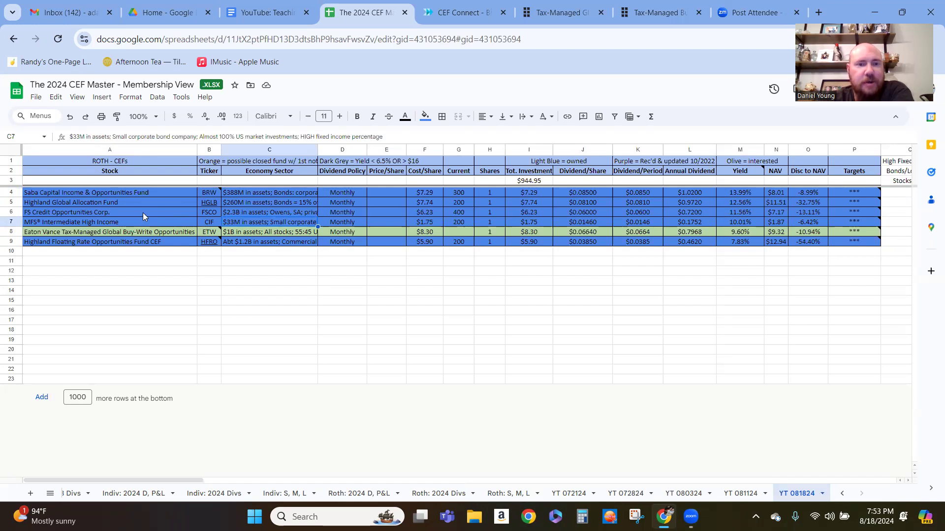
click(288, 244)
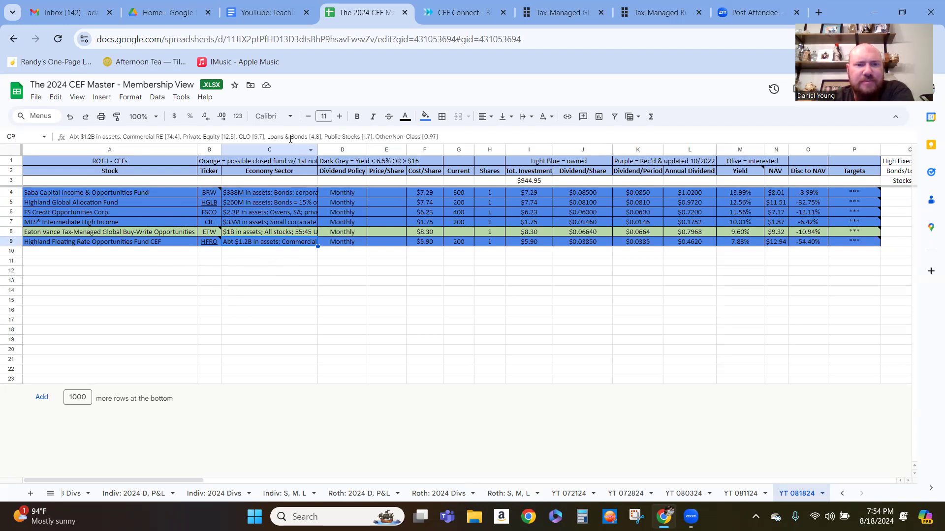
click(271, 233)
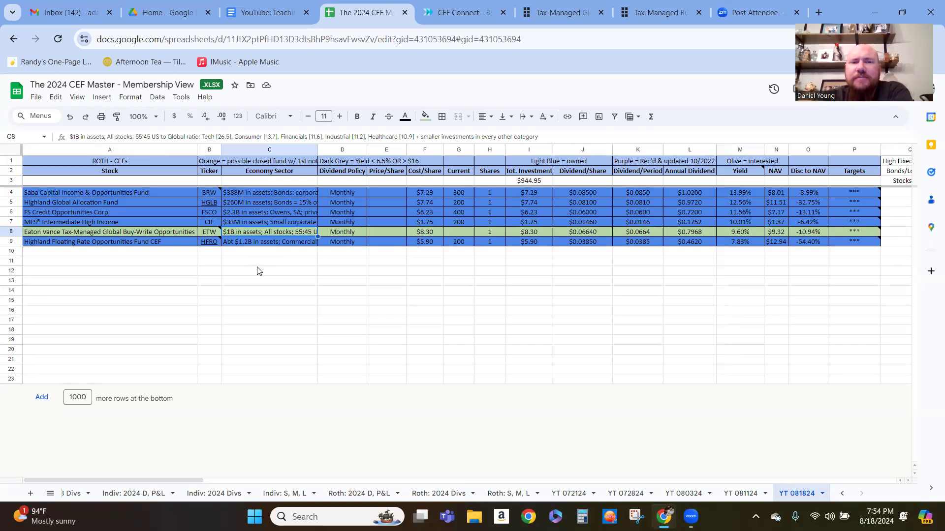
- Review the fund types for Saba Capital, MFS Intermediate High Income, and FS Credit Opportunities
click(360, 493)
scroll(362, 356, up, 5)
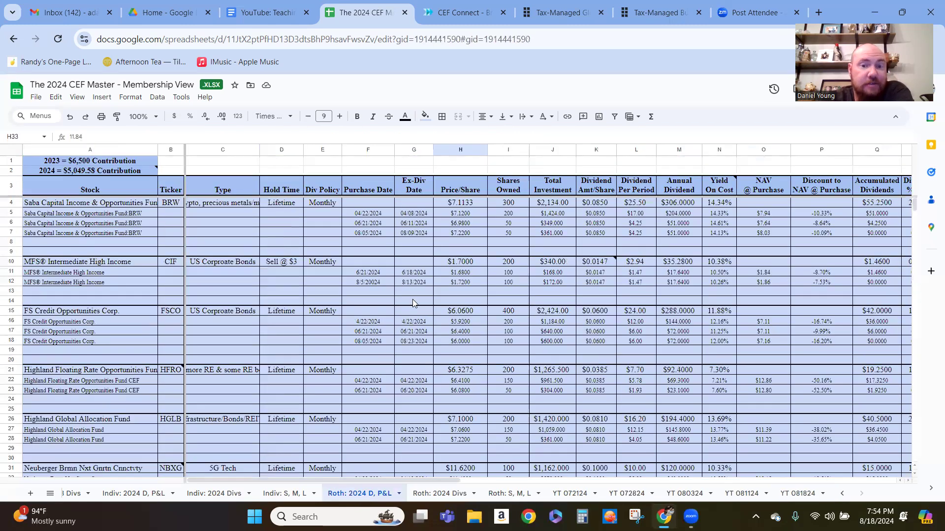
click(378, 301)
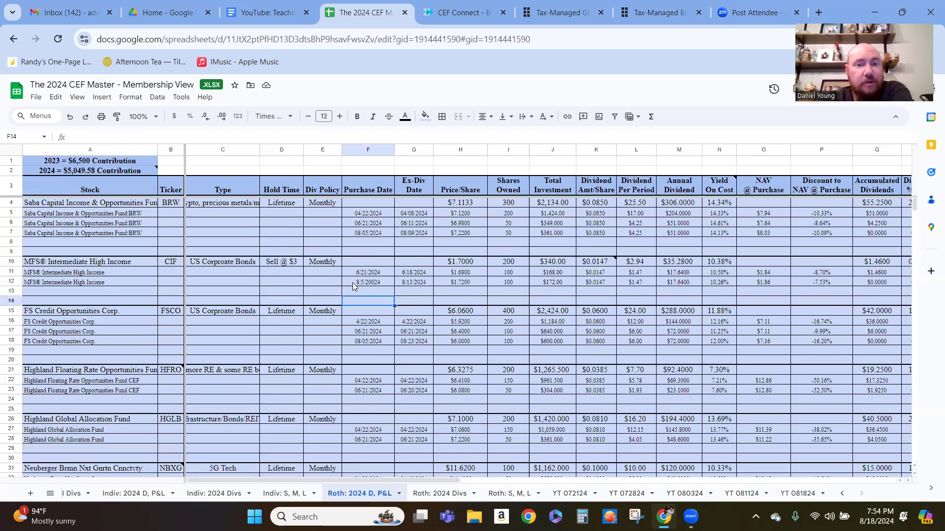
click(322, 224)
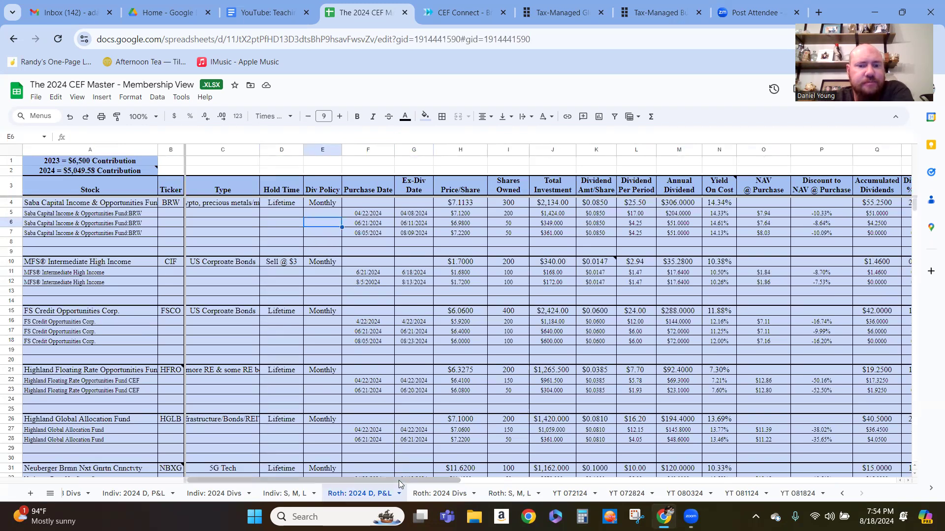
click(248, 203)
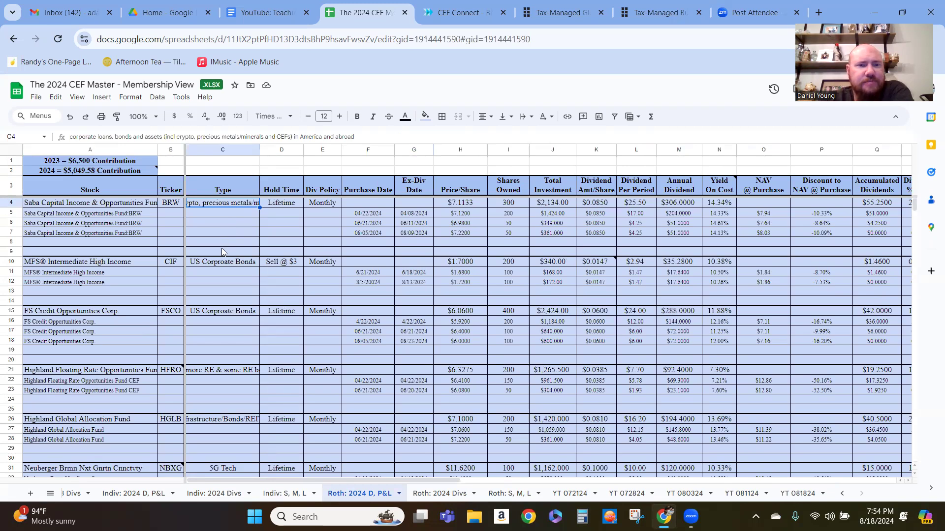
click(231, 266)
click(232, 311)
- Check types for Highland funds, Neuberger (5G Tech), Oxford Lane (Taxable Loans), Cohen & Steers (RE)
scroll(231, 310, down, 3)
click(224, 298)
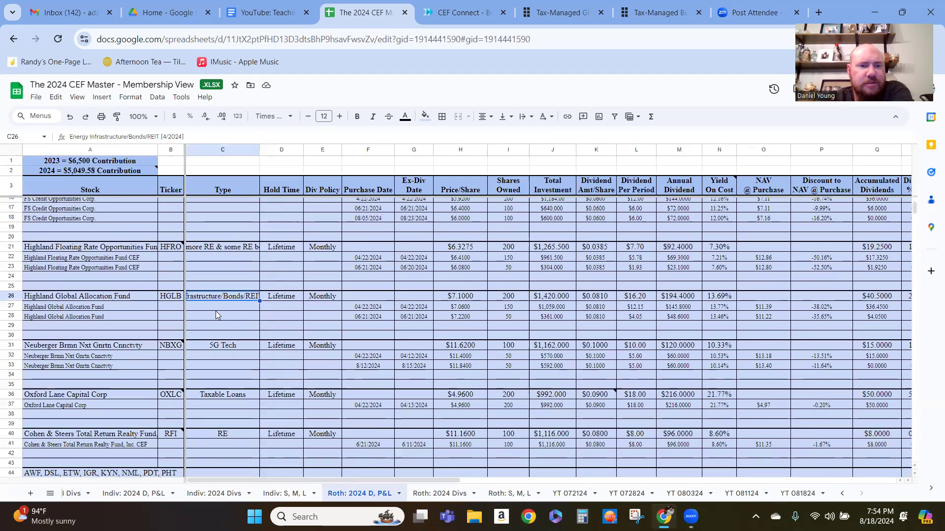
key(ctrl+Up)
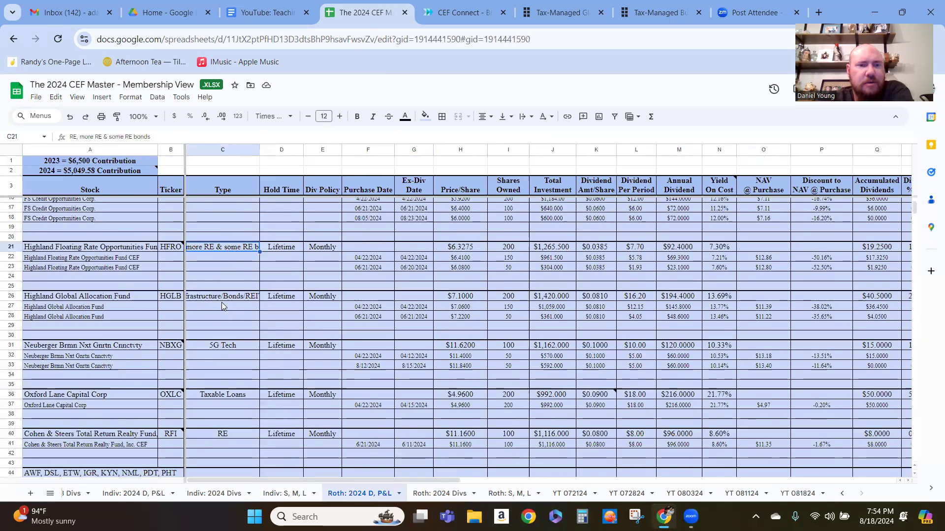
click(224, 347)
scroll(224, 348, down, 3)
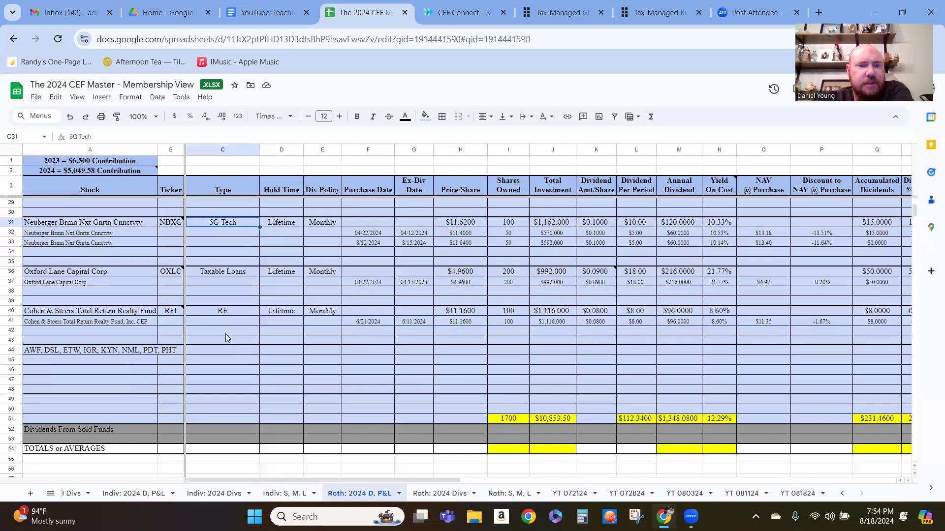
click(227, 275)
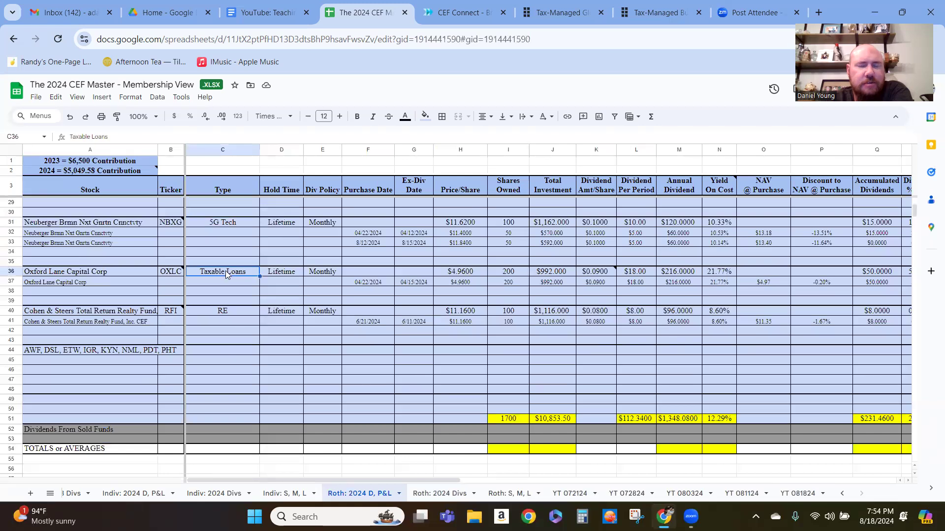
click(236, 309)
scroll(281, 338, up, 3)
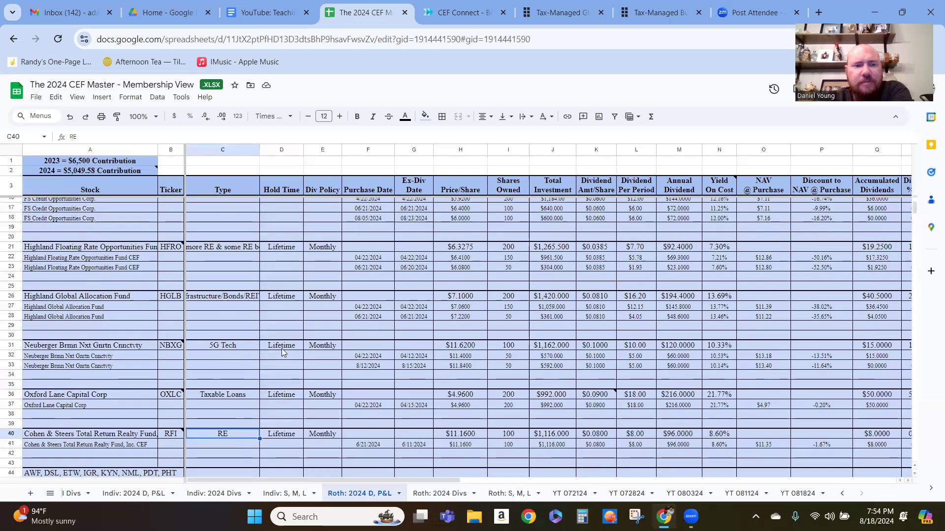
- Return to YT 081824 and select the empty cell beneath the Current column
key(ctrl+shift+Page_Down)
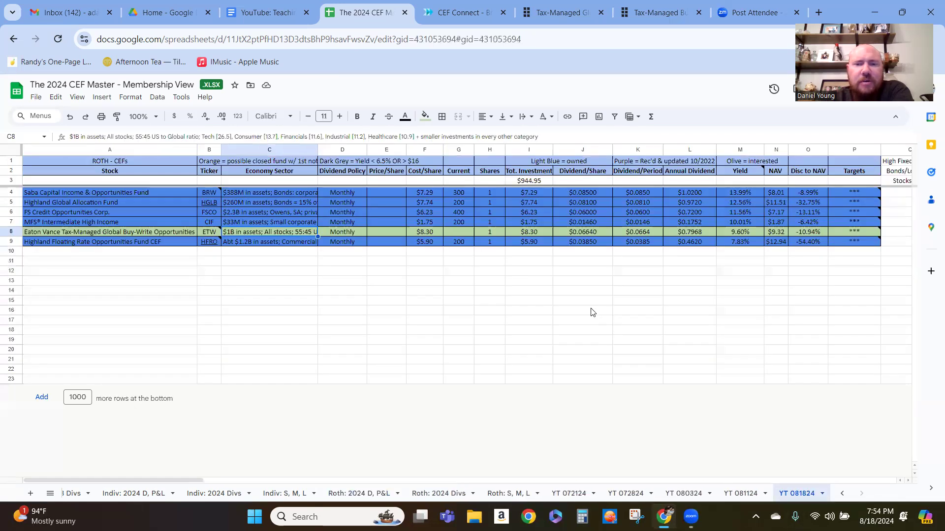
click(588, 311)
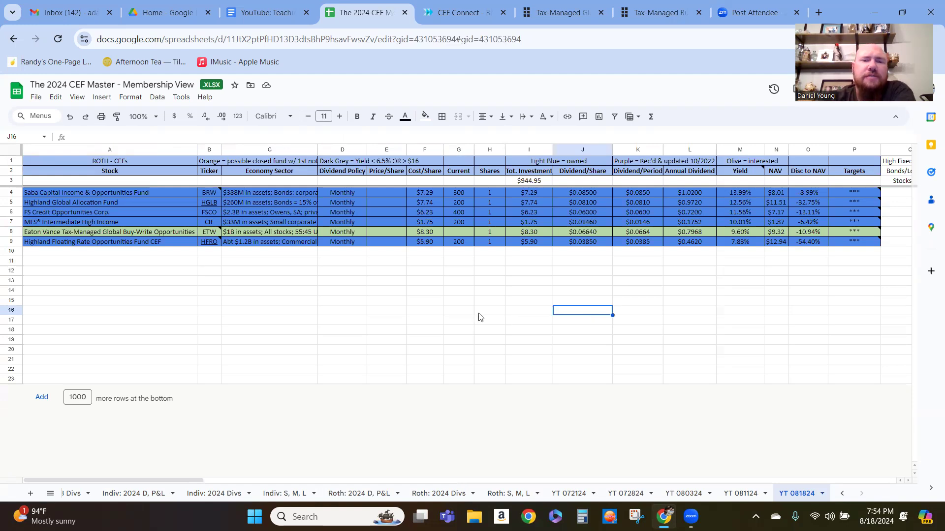
click(462, 294)
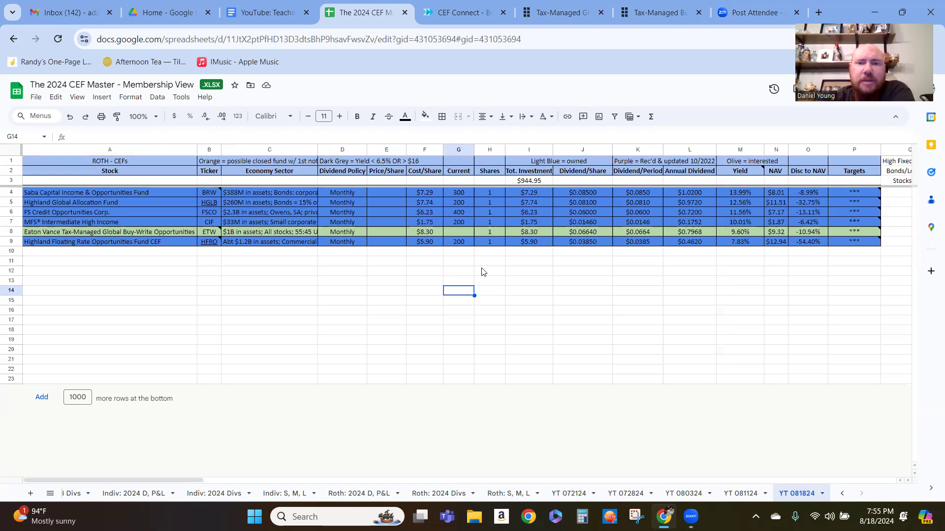
click(470, 256)
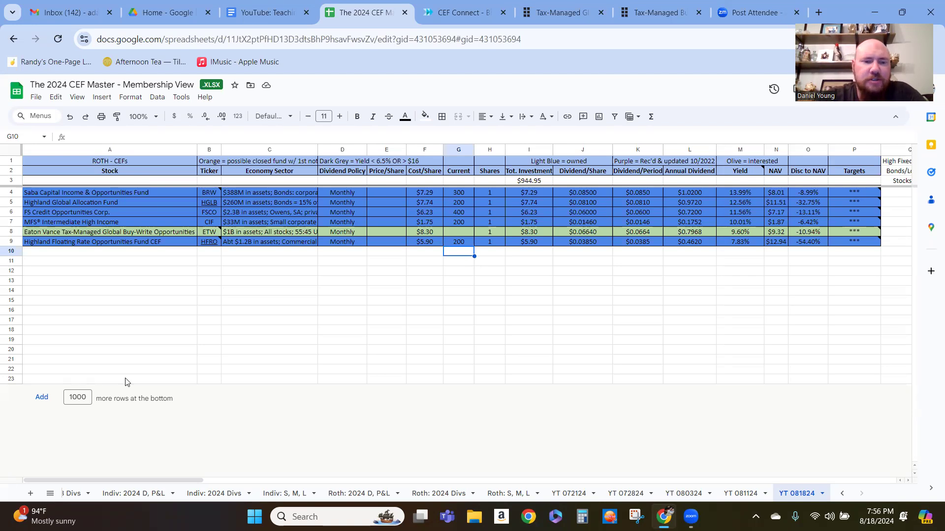
drag(182, 479, 229, 479)
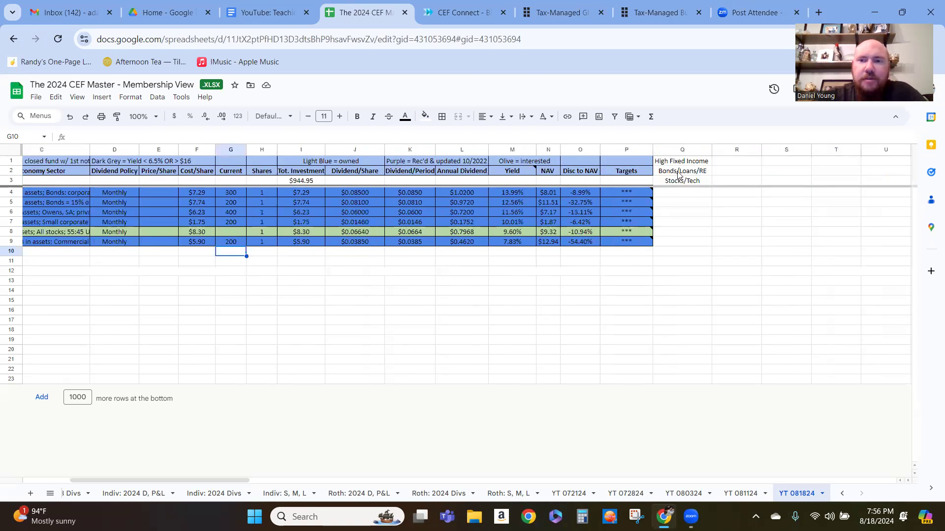
click(694, 163)
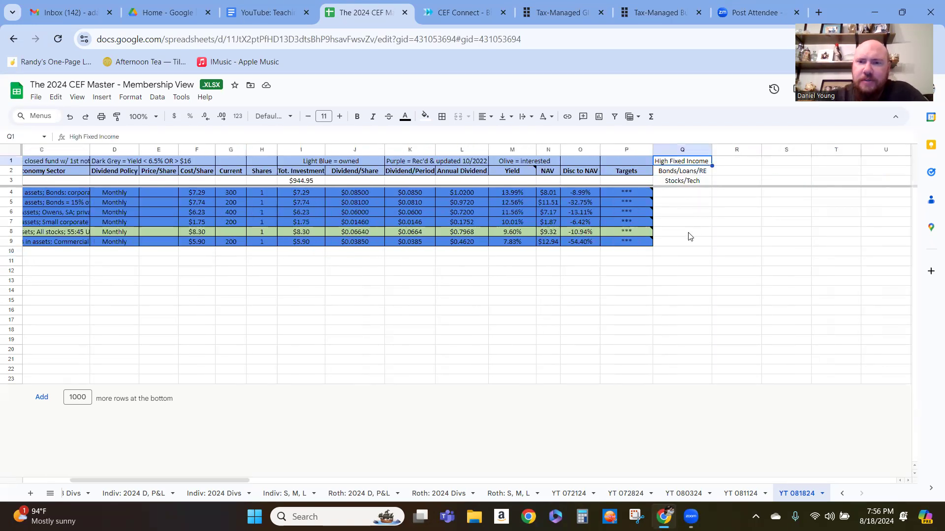
click(694, 172)
click(692, 183)
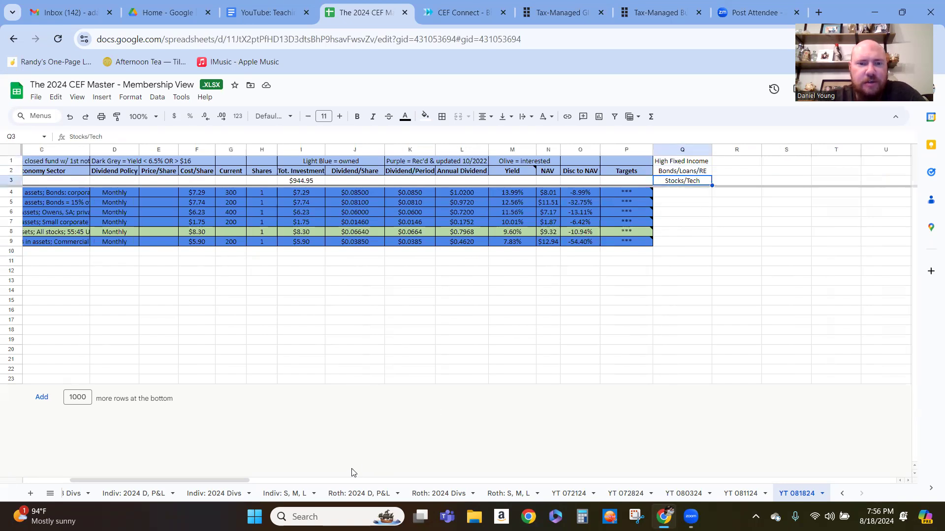
drag(158, 479, 110, 473)
click(284, 341)
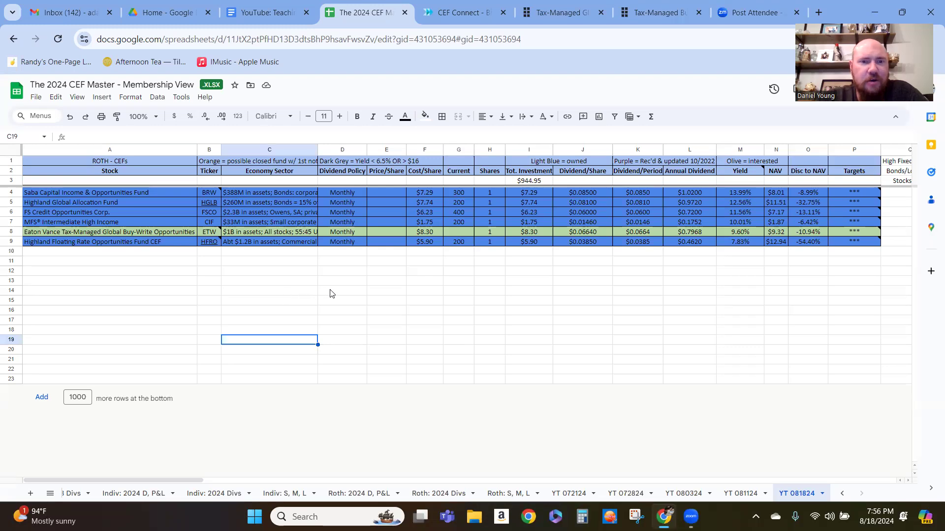
click(368, 301)
click(352, 274)
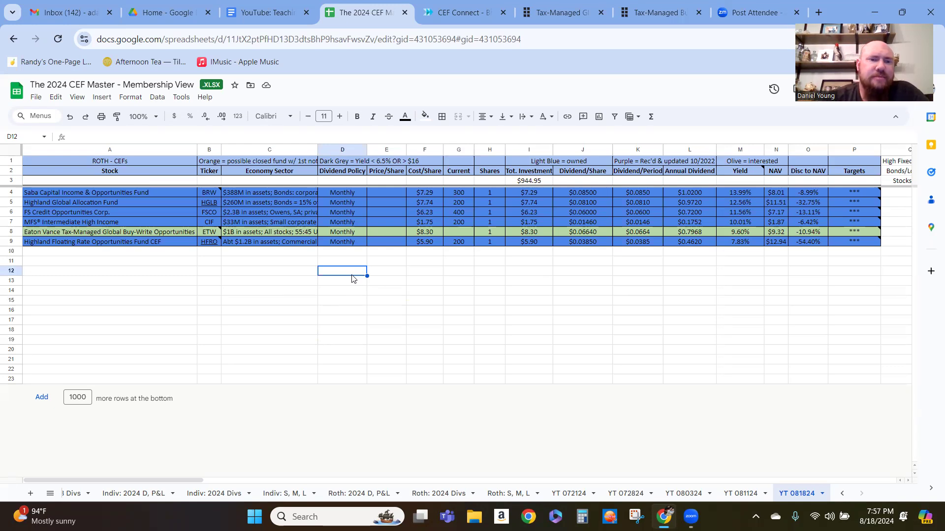
click(262, 234)
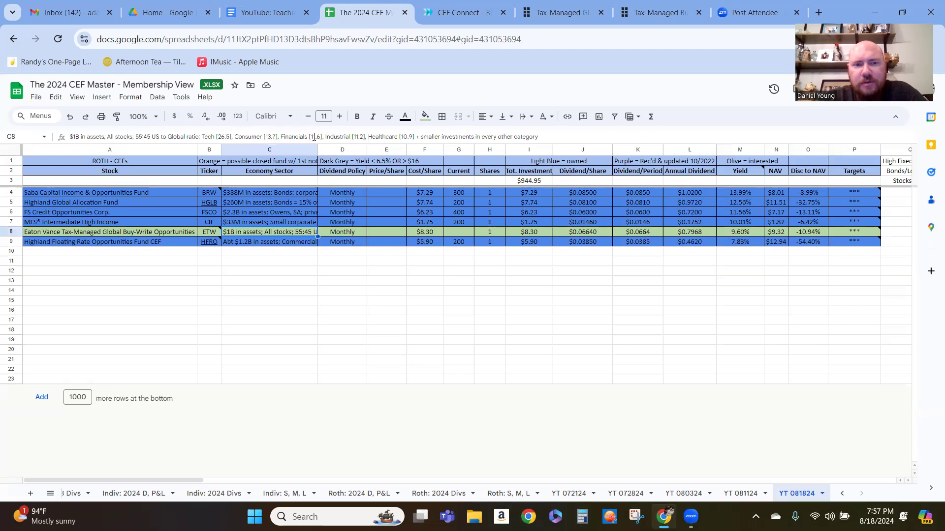
click(311, 225)
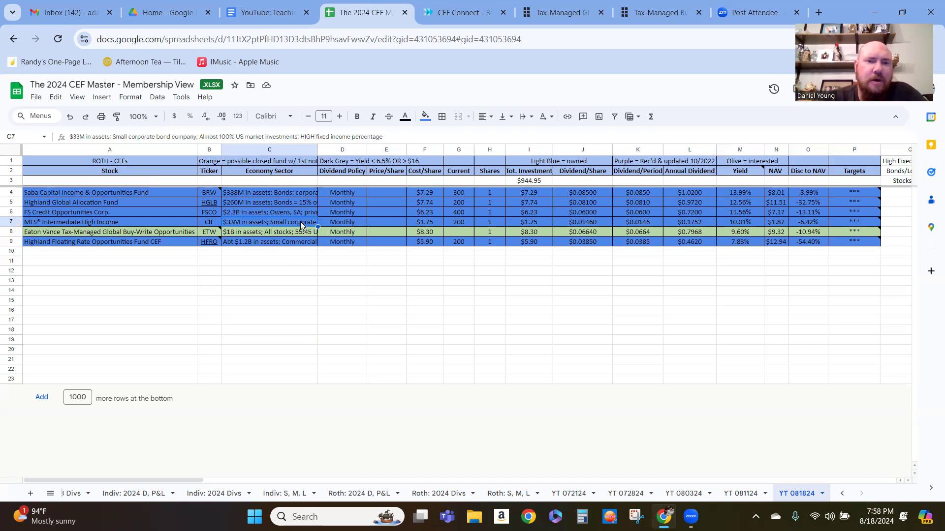
click(297, 231)
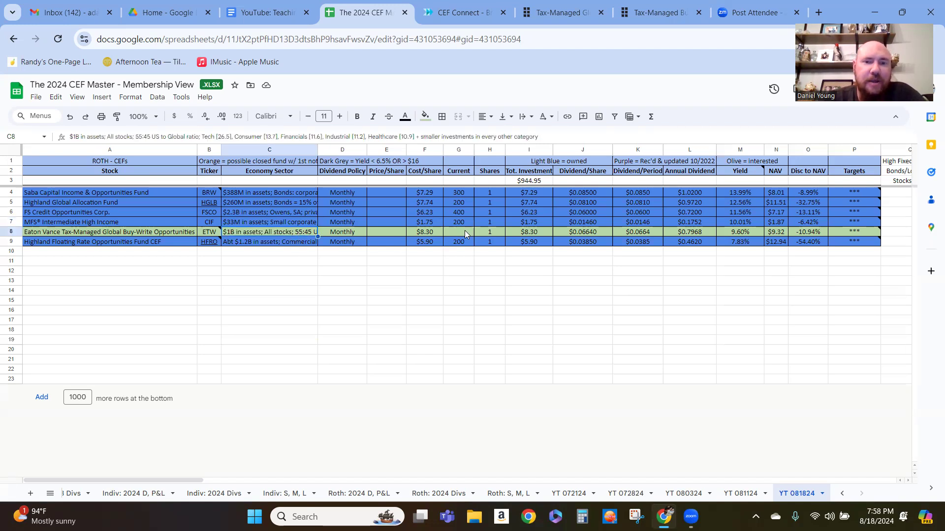
click(491, 232)
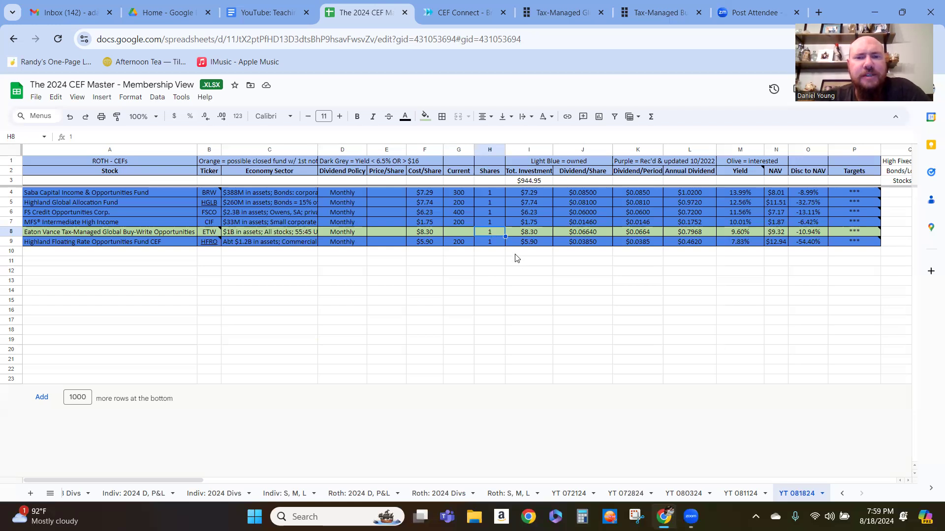
click(487, 255)
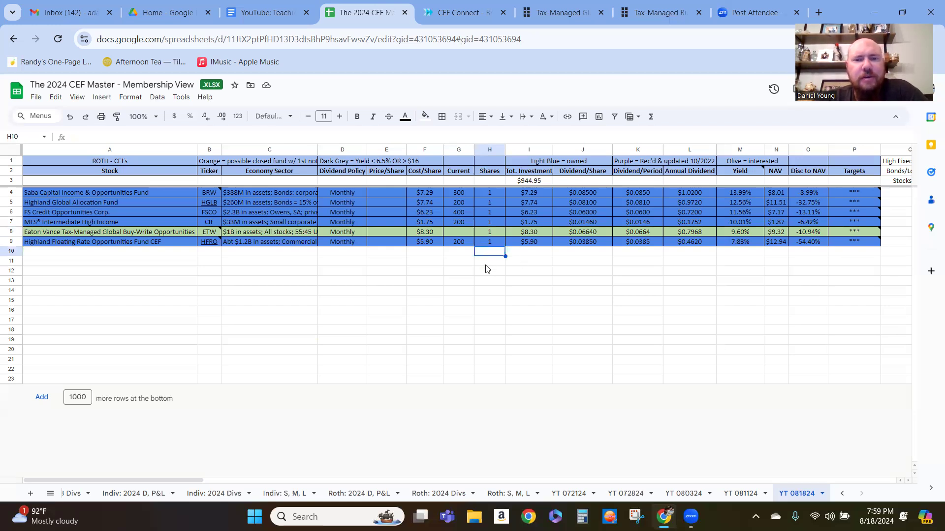
click(491, 262)
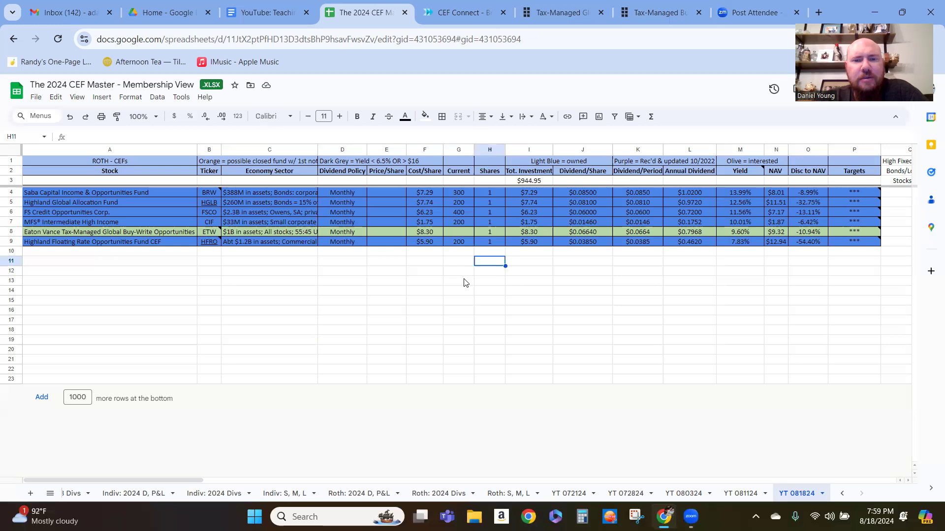
- Change ETW's share count in H8 to 100, giving $830.00 invested, then launch Calculator
click(490, 233)
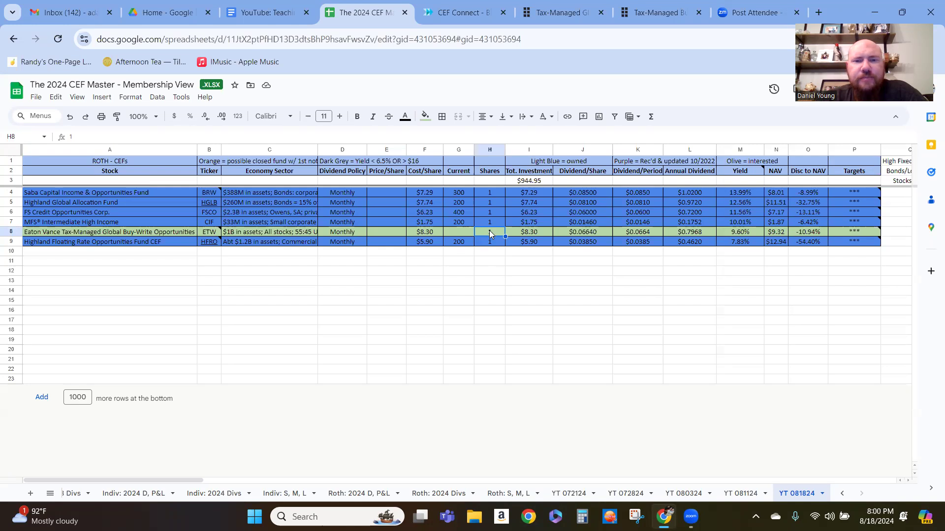
text(100)
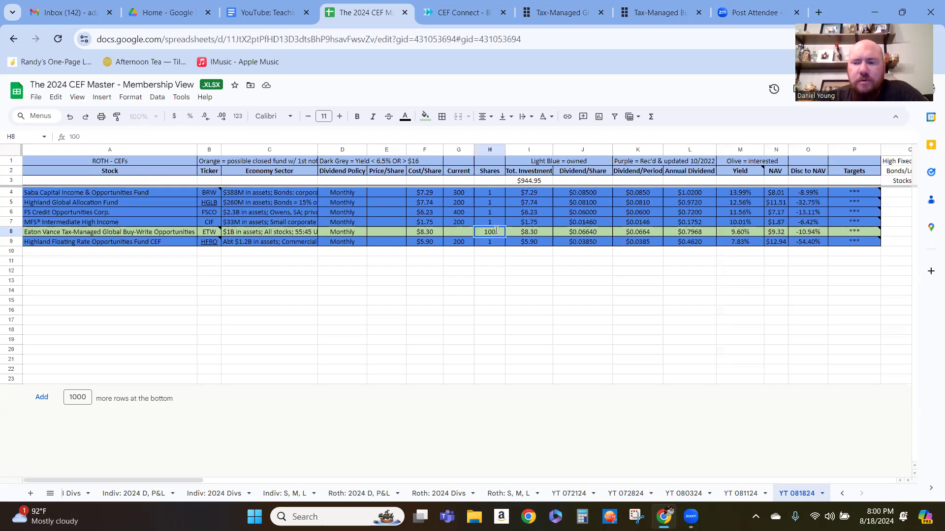
key(Return)
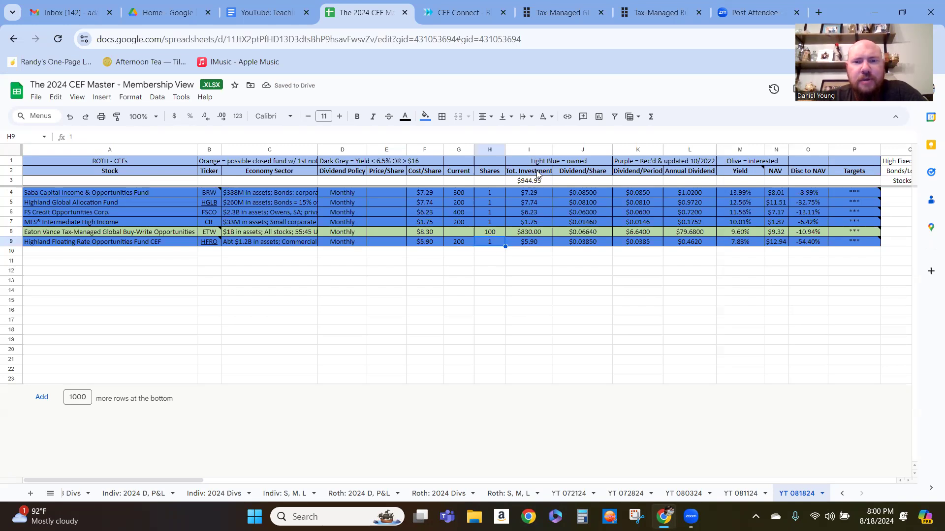
click(582, 516)
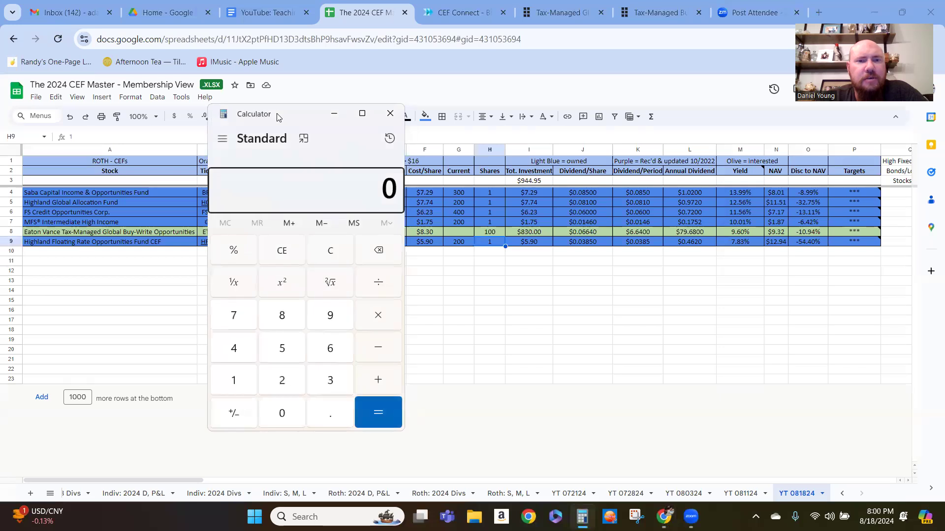
- Compute 944.95 − 830 = 114.95 plus 118 in Calculator, then return to the sheet's G7
drag(290, 118, 197, 83)
text(944.95)
key(minus)
text(830)
key(Return)
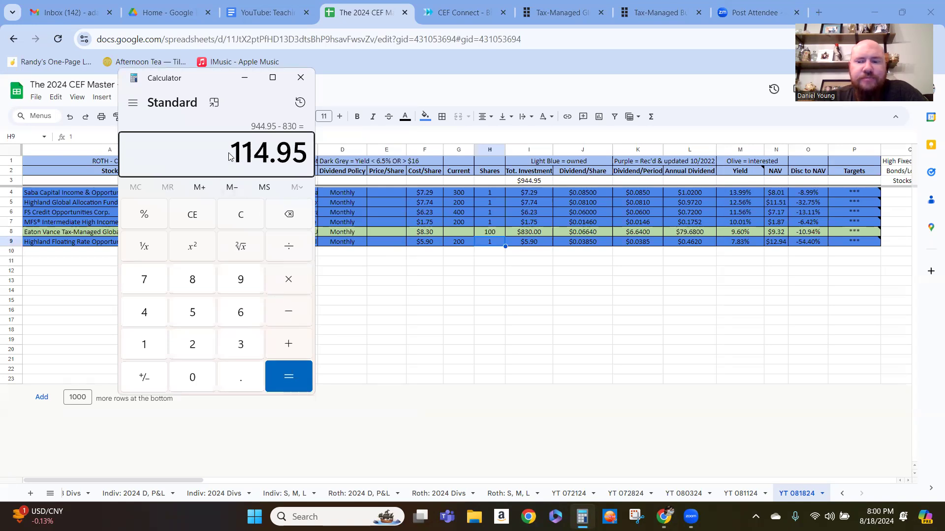
key(plus)
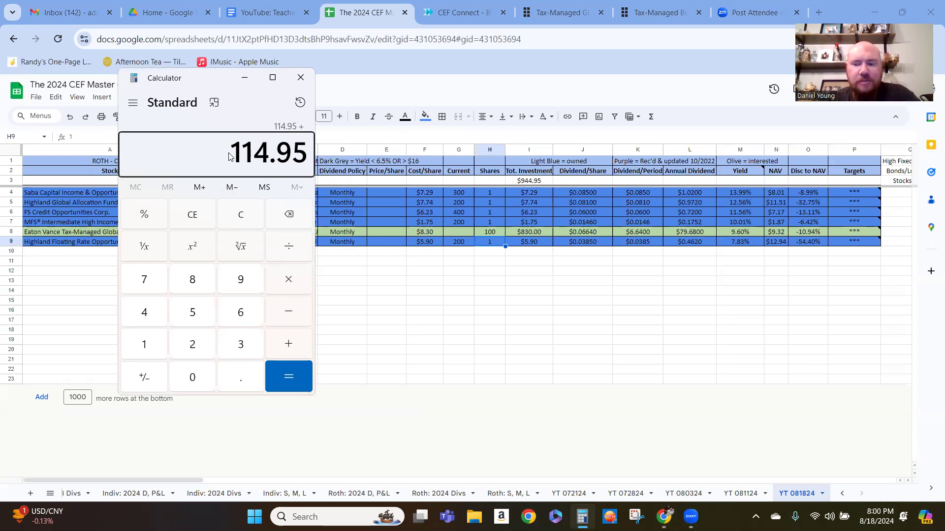
text(118)
key(Return)
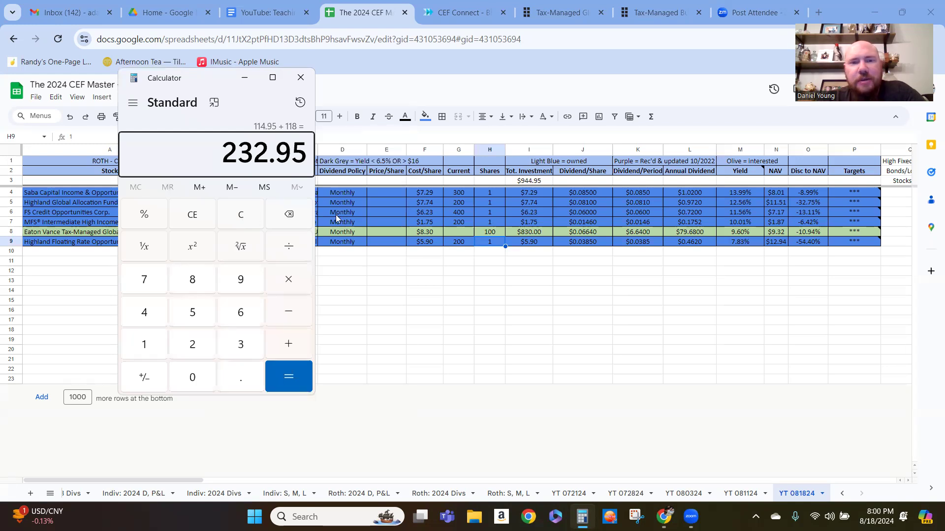
click(245, 78)
click(467, 222)
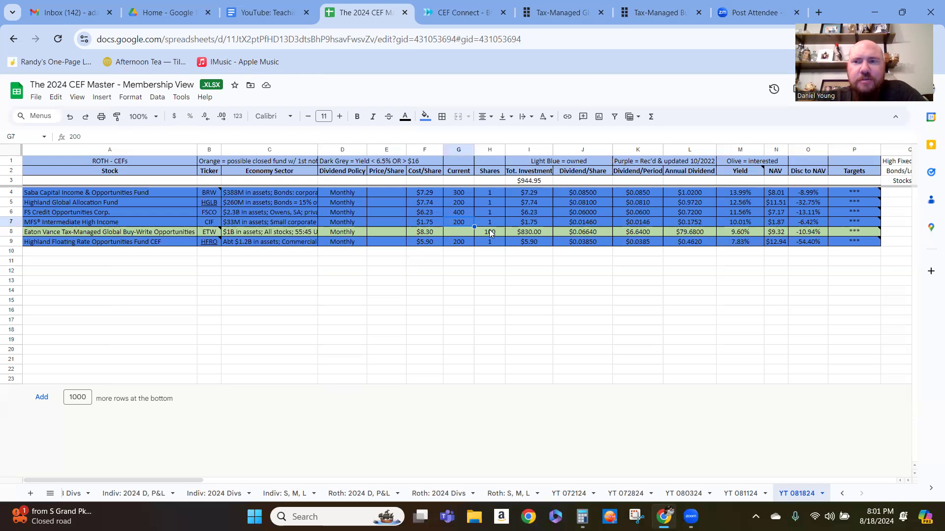
- Change ETW's H8 share count back to 1, so total investment reads $8.30
click(490, 222)
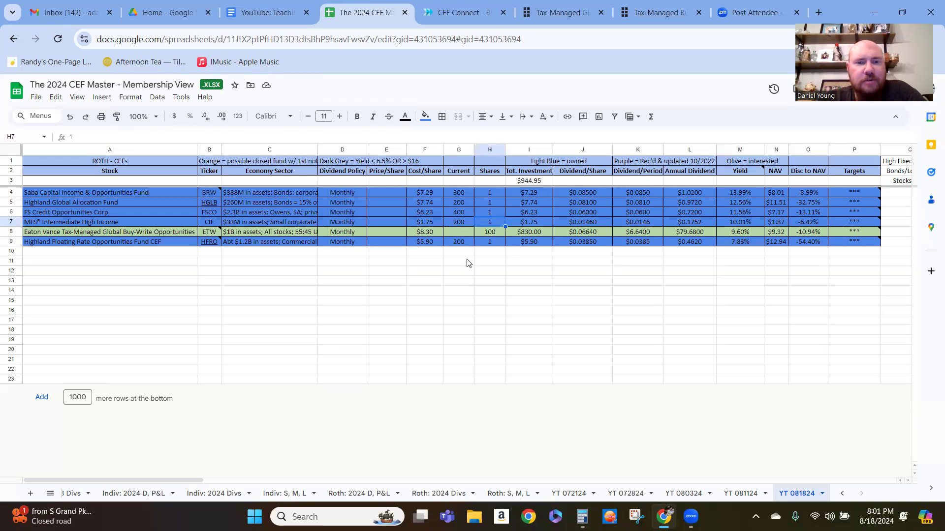
click(491, 231)
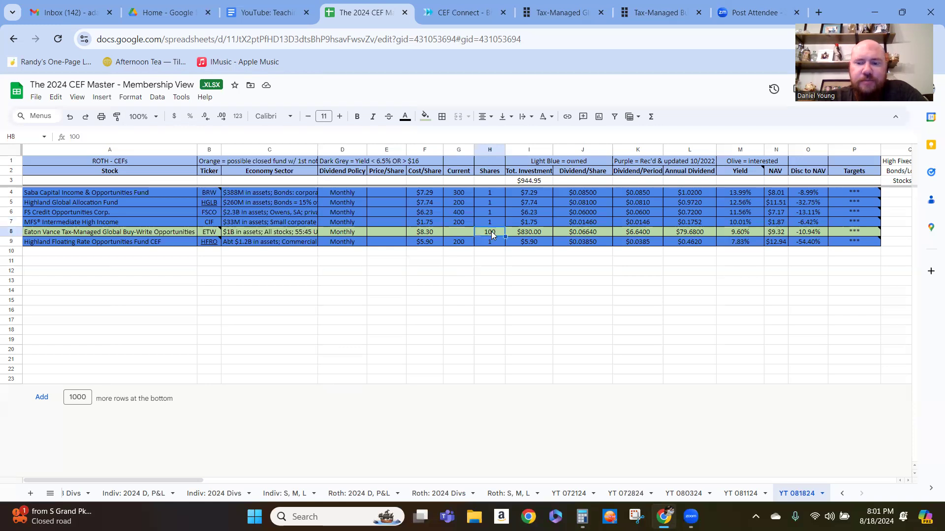
text(1)
click(510, 265)
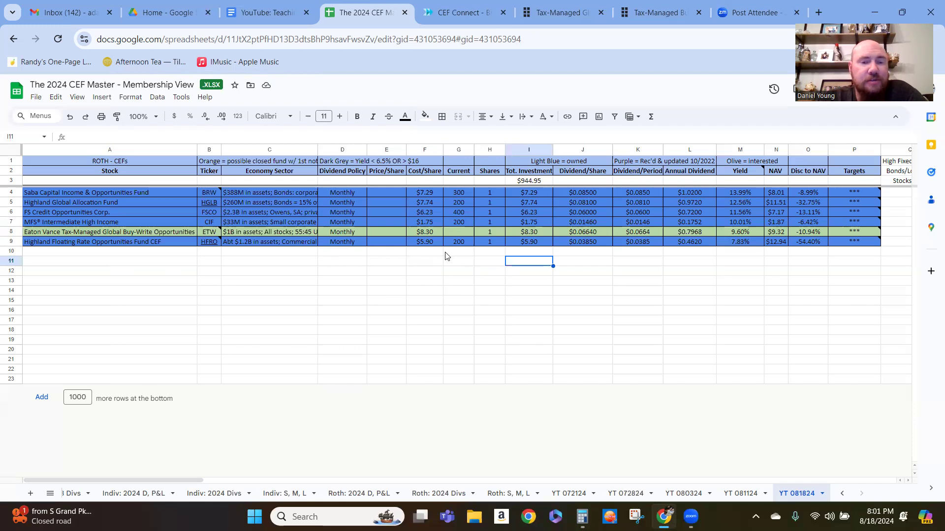
- Enter 100 shares for CIF in H7 and HFRO in H9, then read FSCO's sector note
click(493, 222)
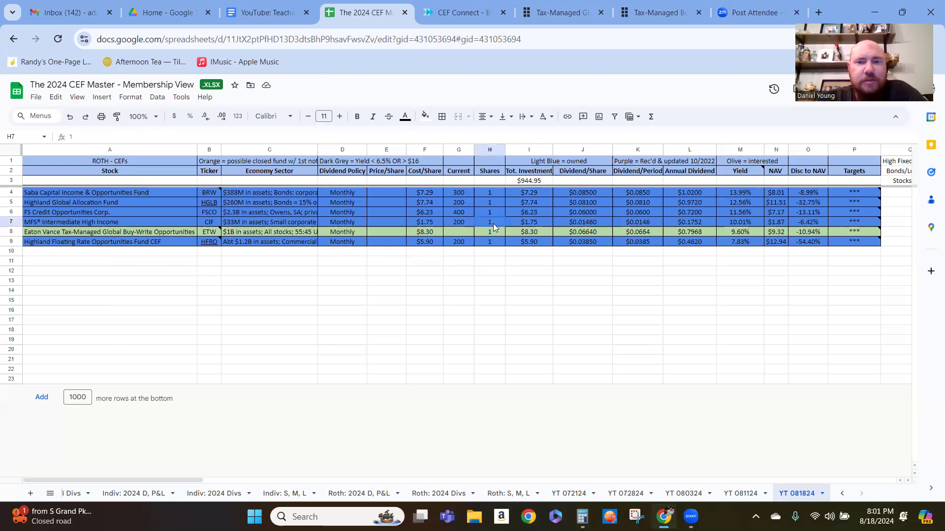
text(100)
key(Return)
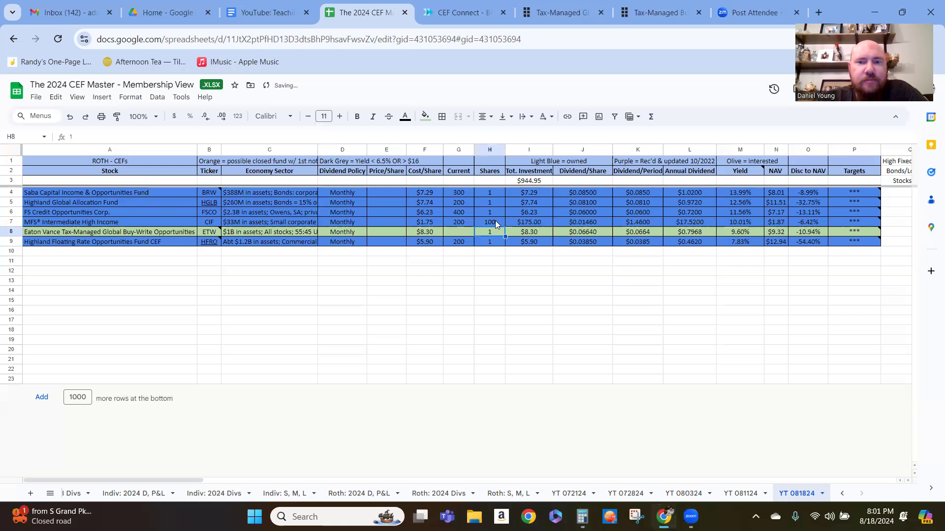
click(495, 243)
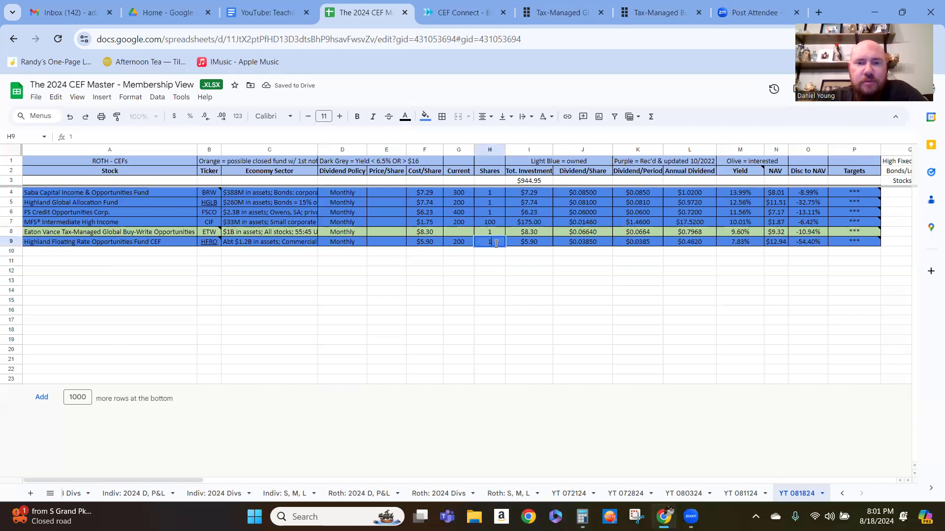
text(100)
key(Return)
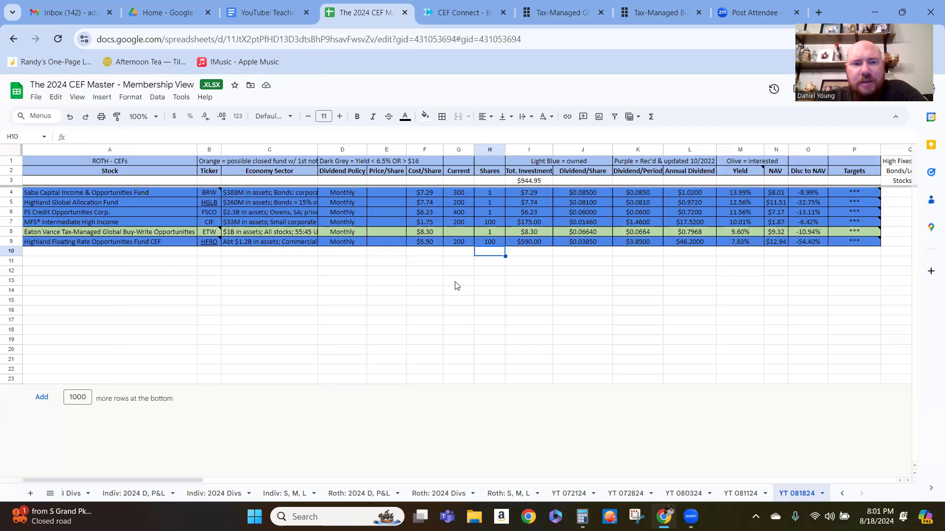
click(287, 212)
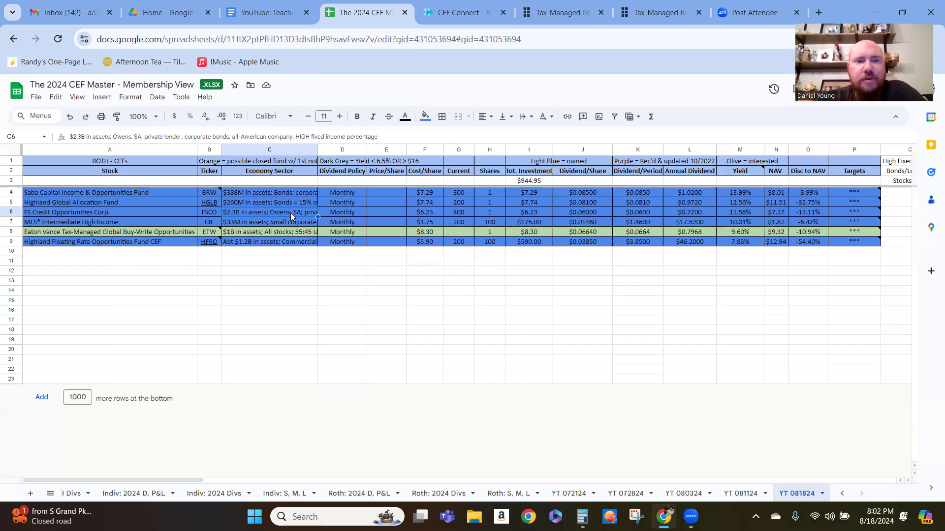
drag(290, 213, 291, 219)
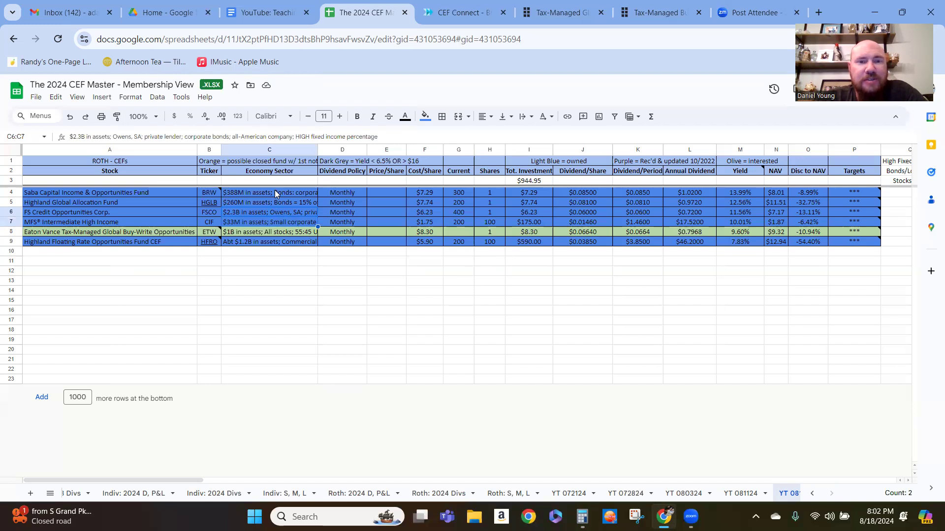
drag(274, 194, 270, 221)
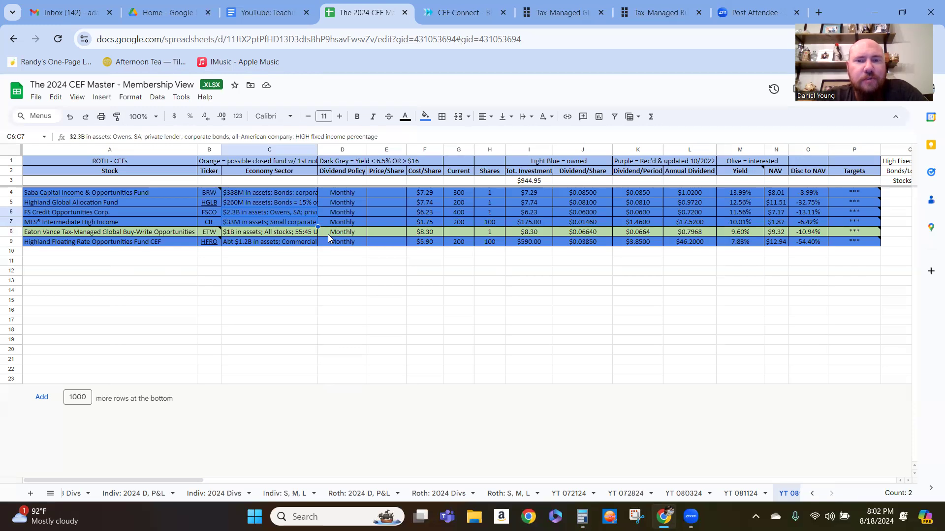
- Reset the HFRO and CIF share counts to 1 each
click(494, 242)
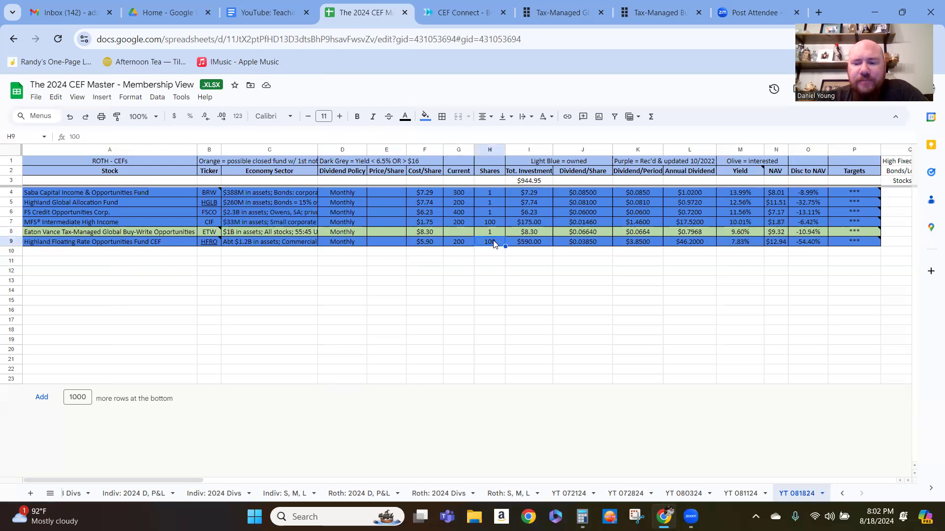
text(1)
key(Return)
click(495, 226)
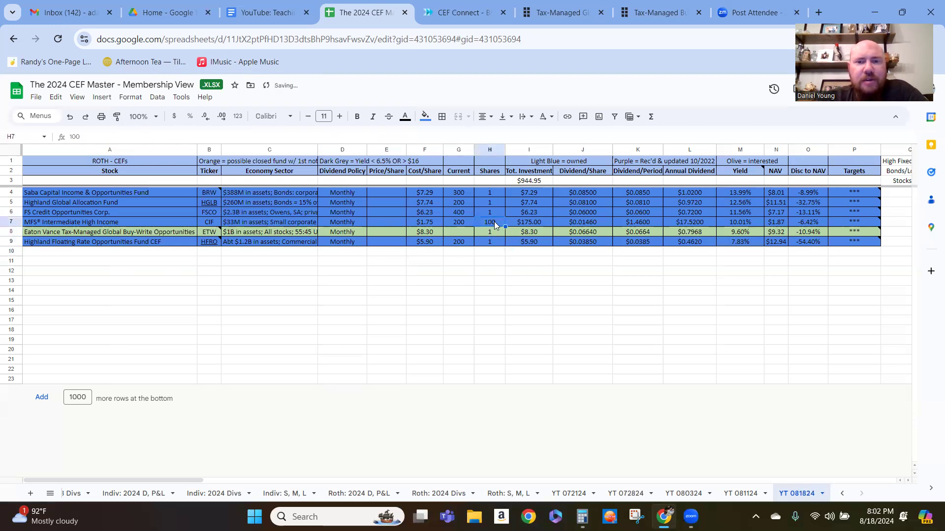
text(1)
key(Return)
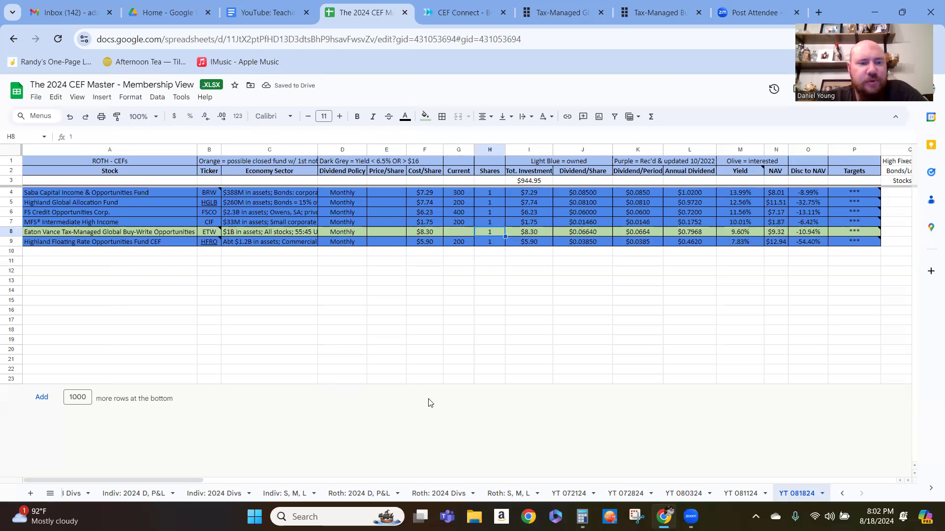
- Check the CEF Master sheet, then return to the YT 081824 sheet
click(841, 494)
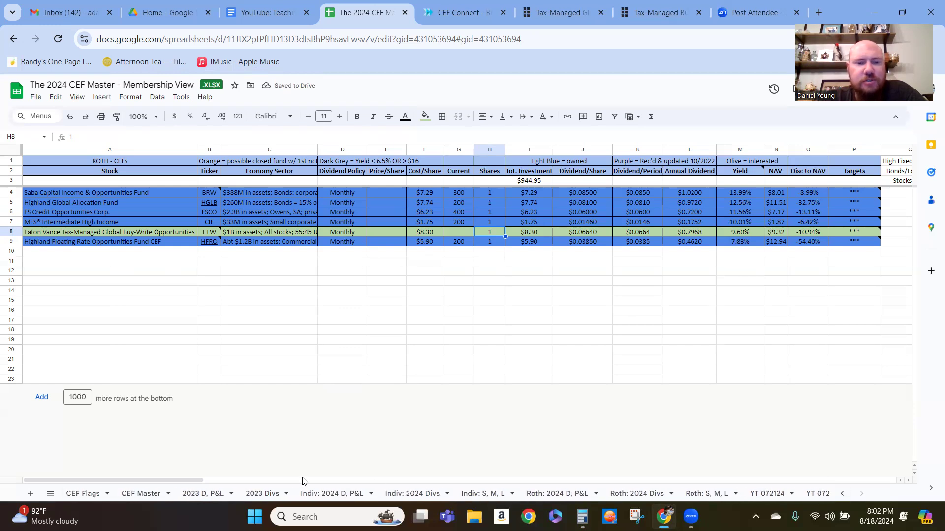
click(142, 493)
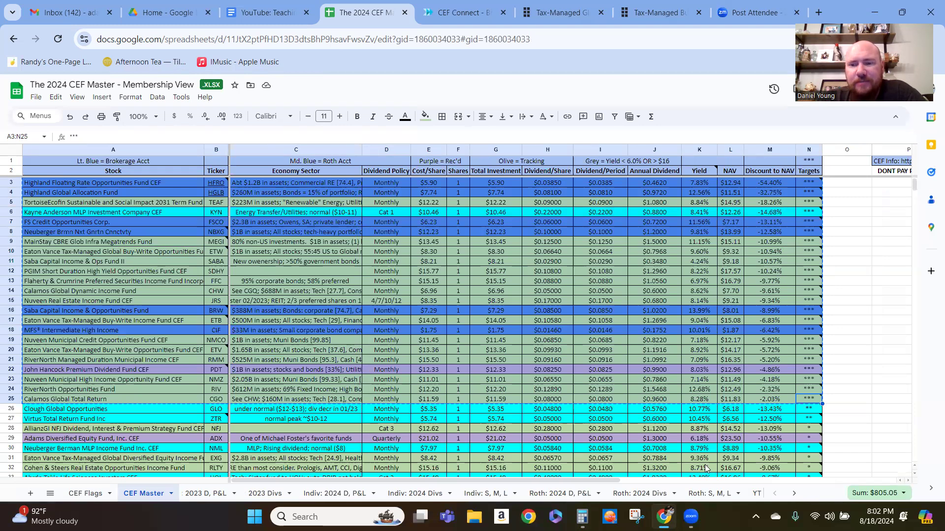
click(792, 498)
click(797, 493)
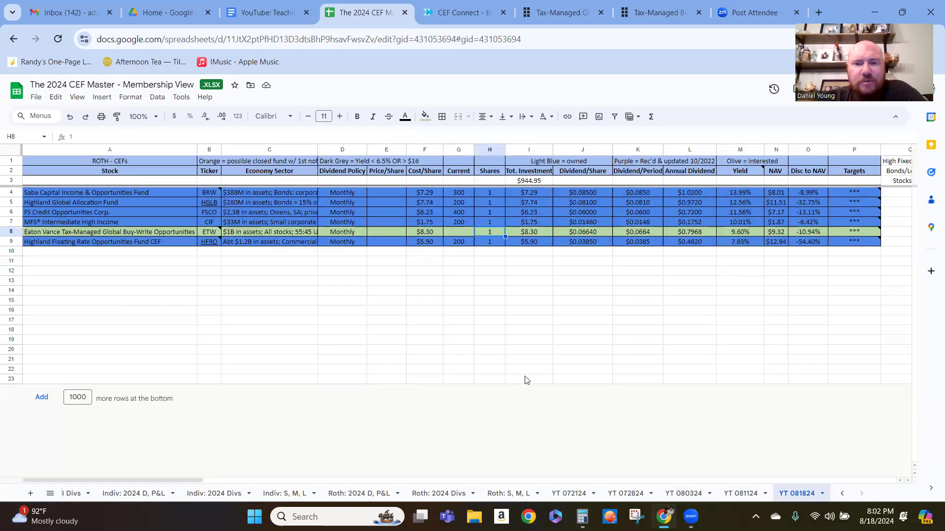
click(523, 296)
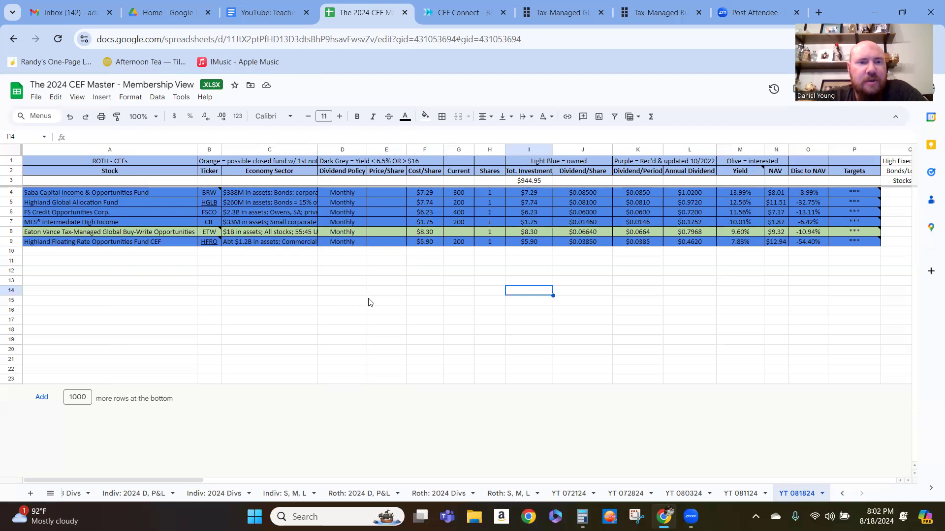
click(492, 193)
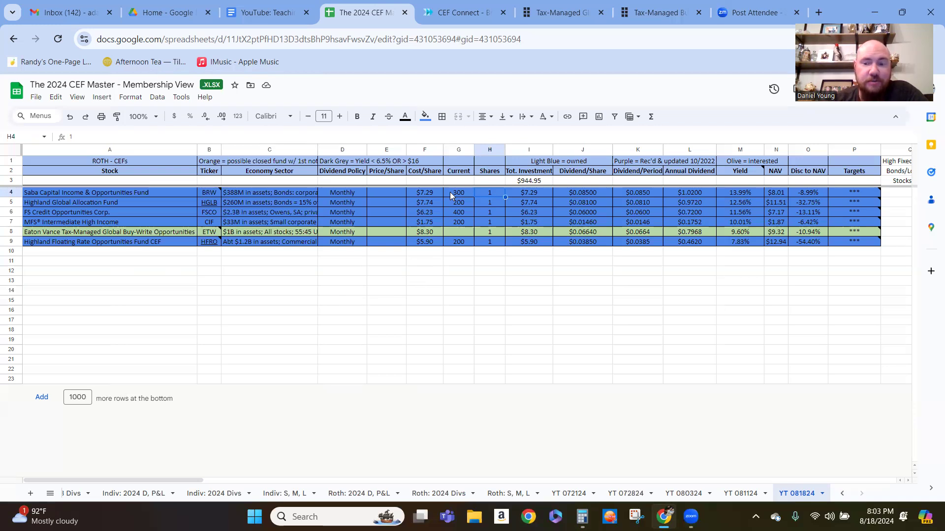
key(Down)
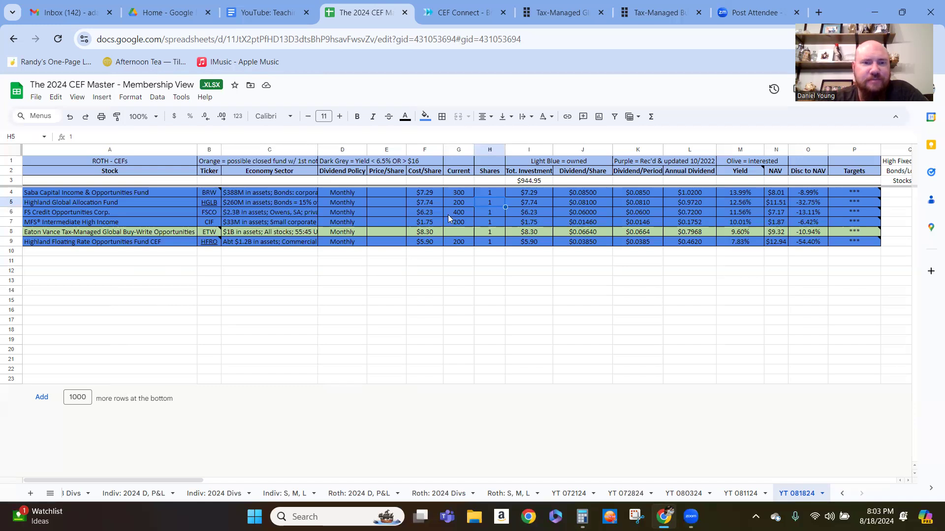
click(285, 204)
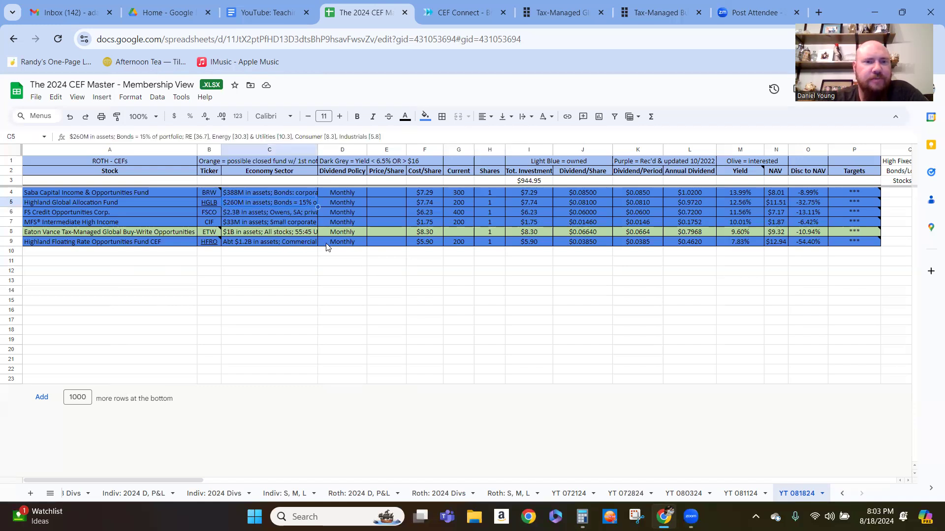
click(531, 206)
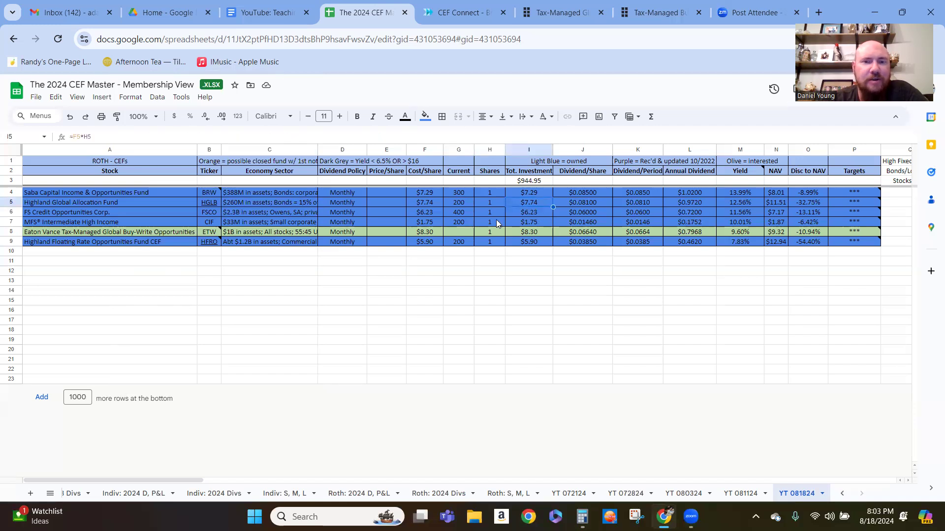
click(350, 494)
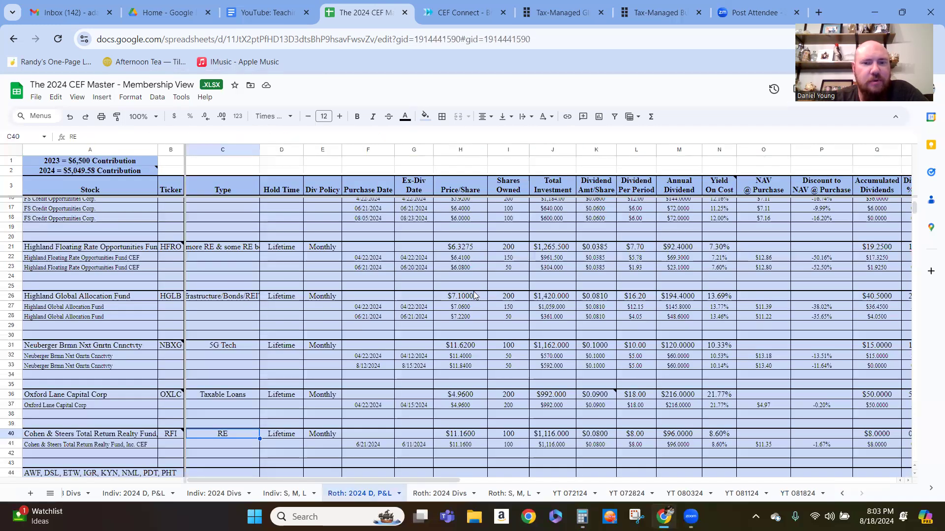
click(792, 494)
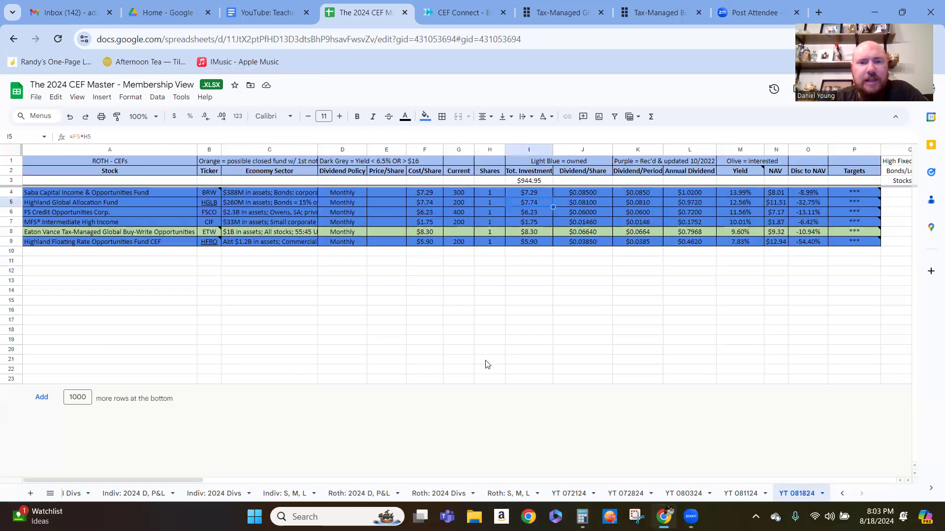
click(449, 283)
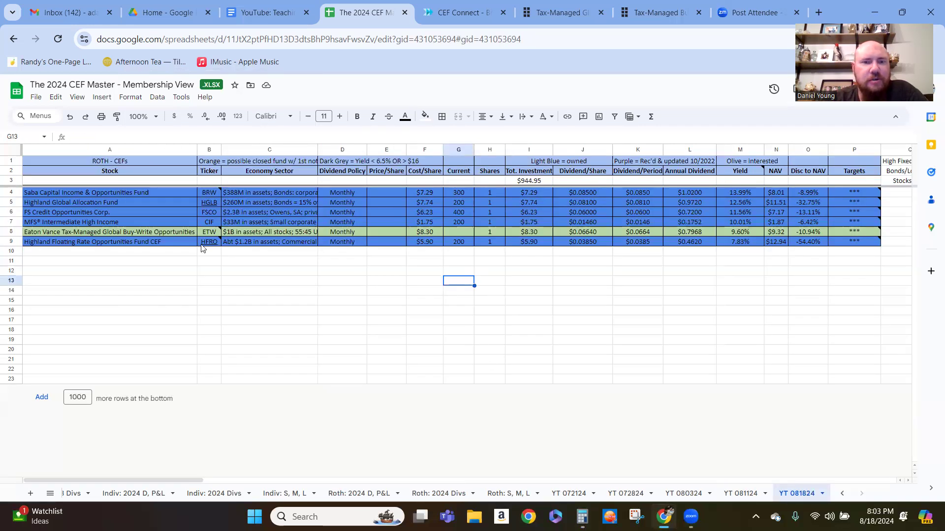
- Delete the HGLB row and verify the total investment formulas for BRW, FSCO, CIF and HFRO
right_click(15, 203)
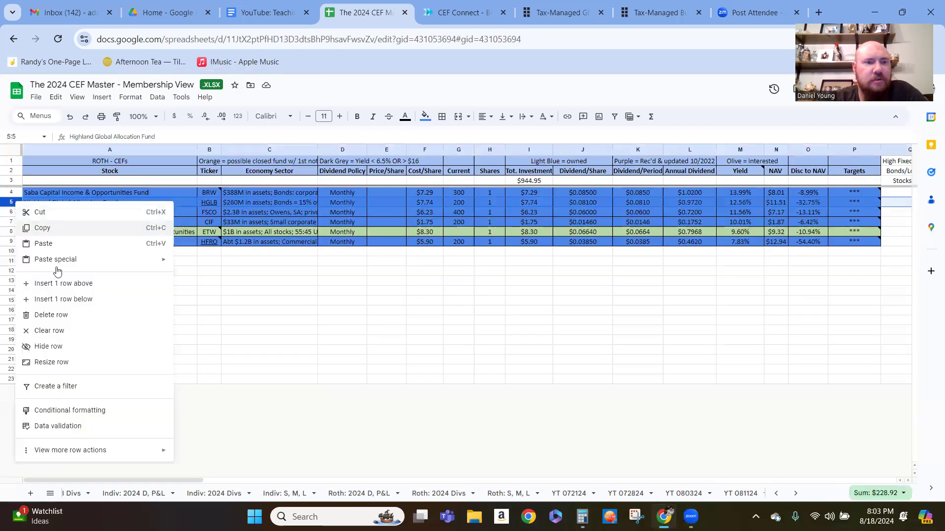
click(52, 315)
click(501, 196)
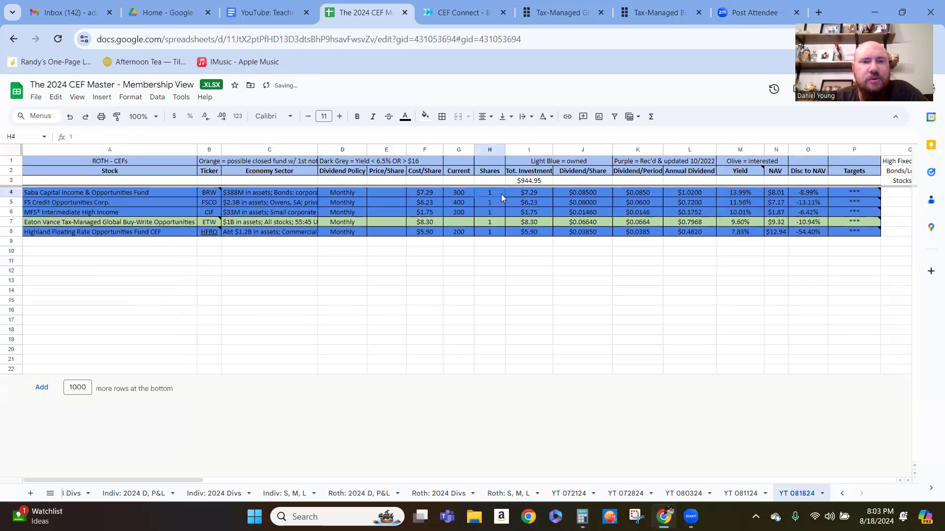
click(531, 197)
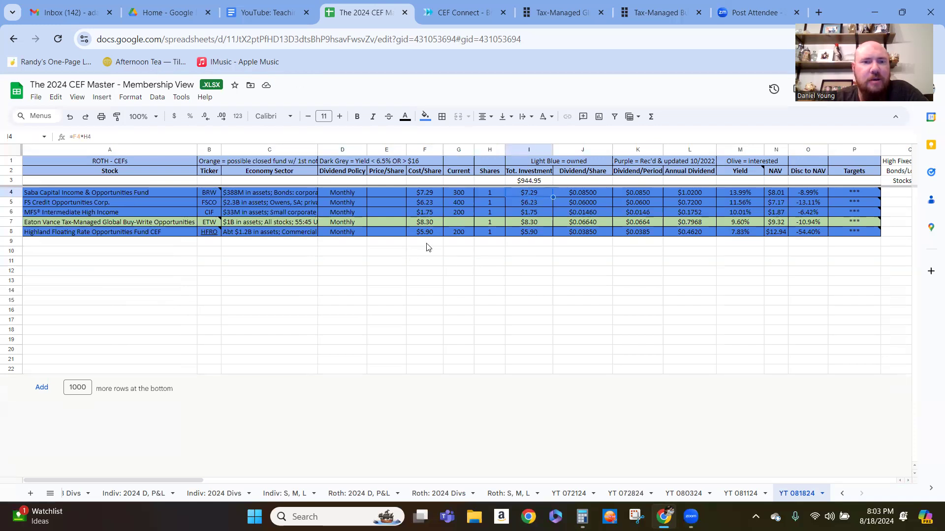
click(538, 202)
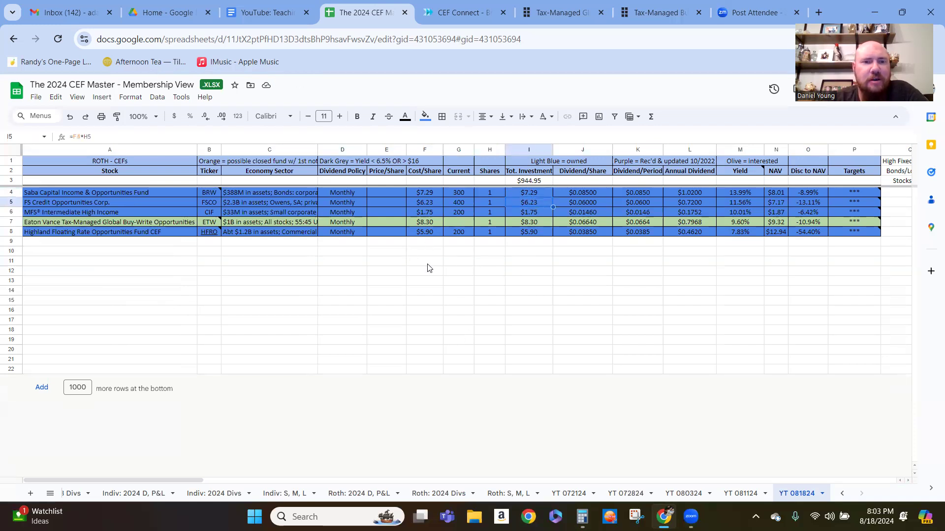
click(531, 213)
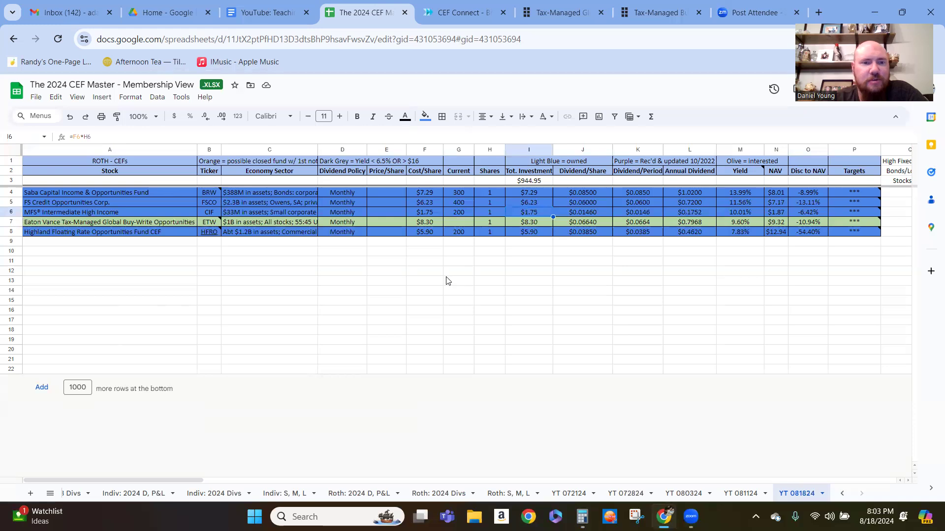
click(538, 235)
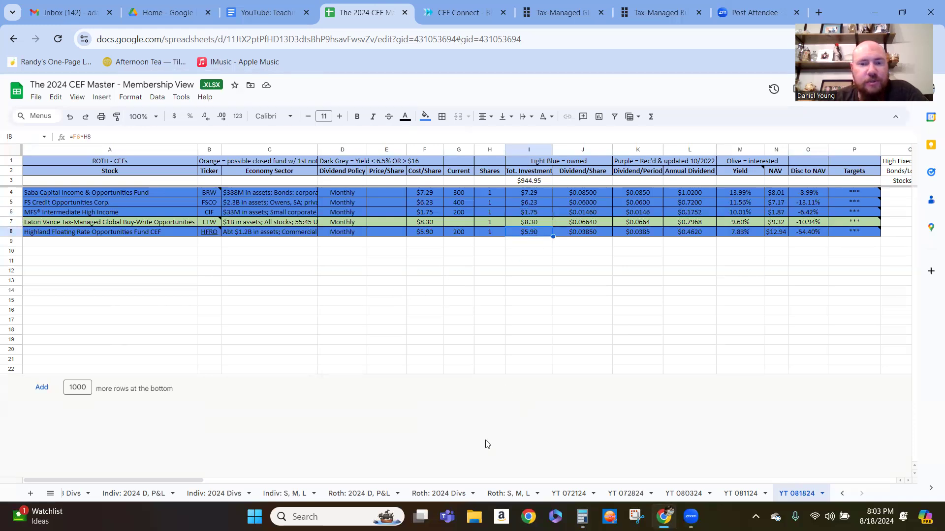
- After glancing at the Roth: 2024 D, P&L sheet, set HFRO and CIF to 100 shares each
click(353, 494)
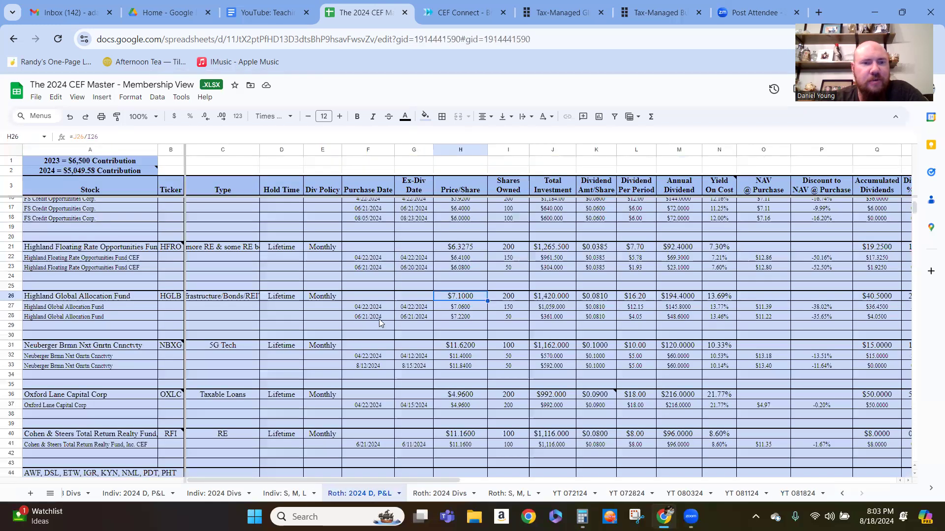
scroll(305, 364, up, 2)
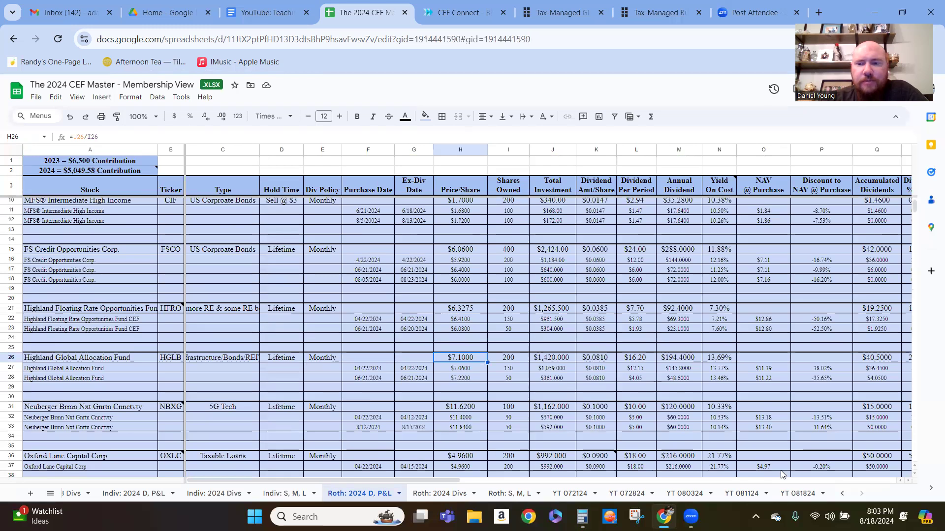
click(798, 493)
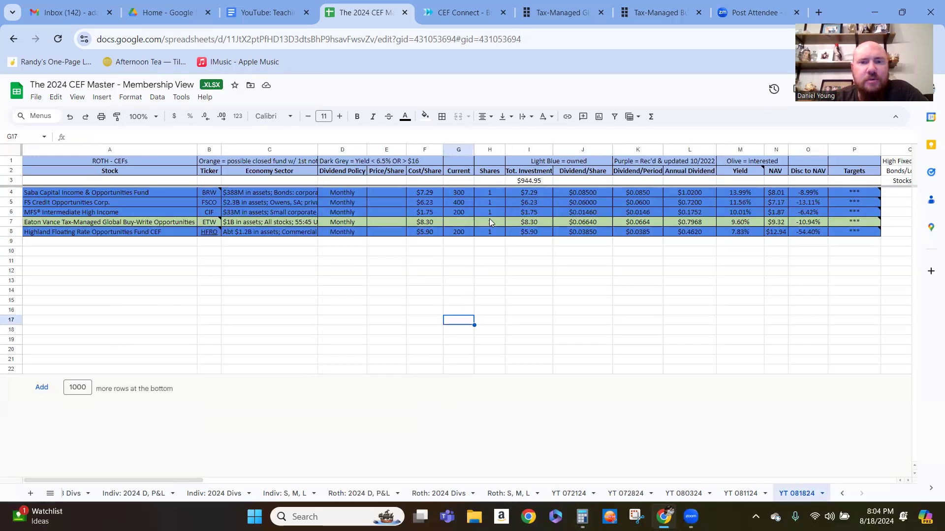
click(494, 233)
text(100)
key(Return)
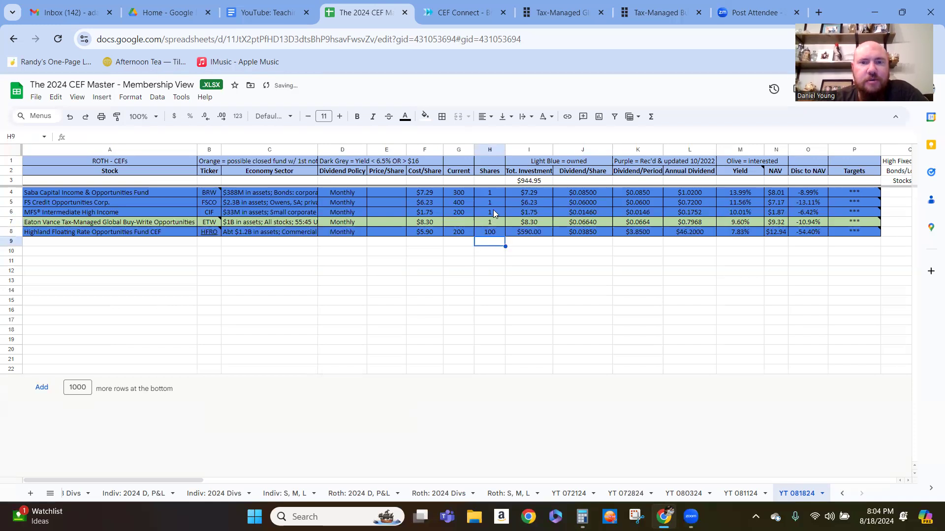
click(493, 211)
text(100)
key(Return)
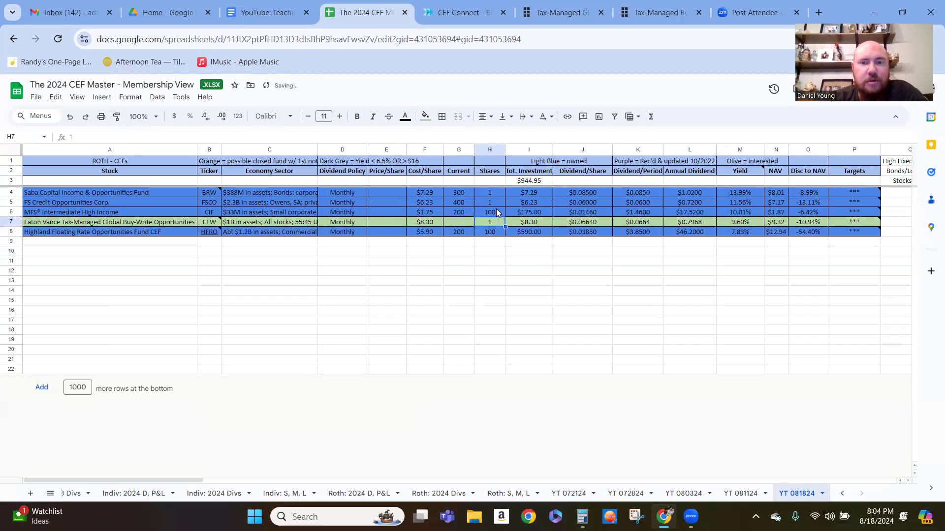
- Total the investments in I6:I8 and check the share counts in H6, H7 and H8
key(Right)
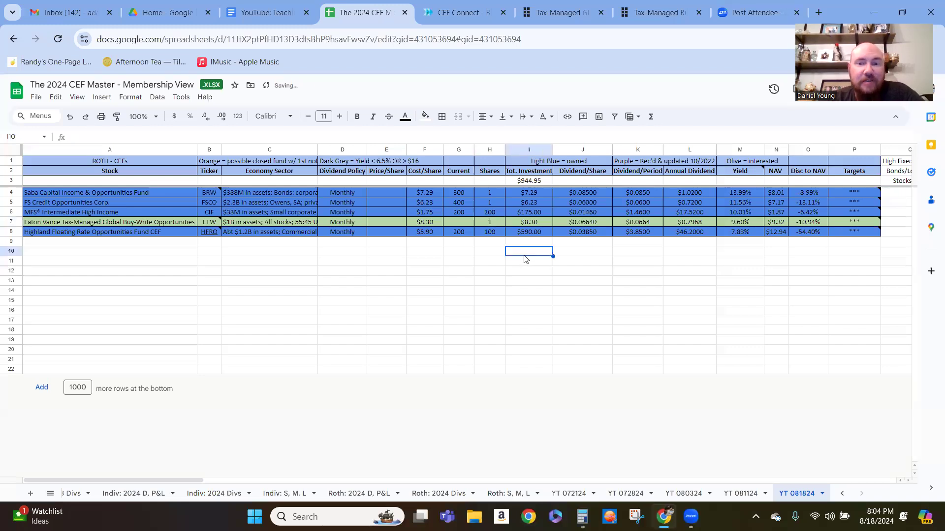
key(Up)
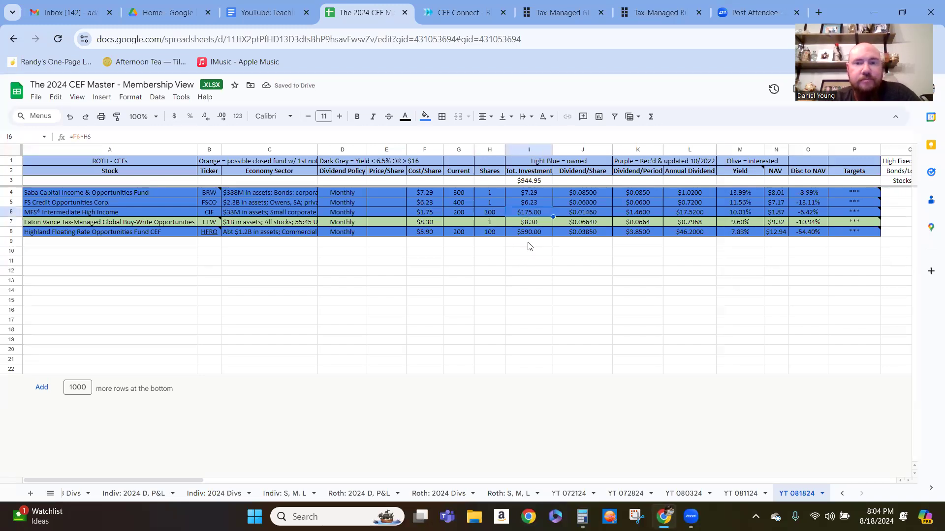
shift+click(529, 234)
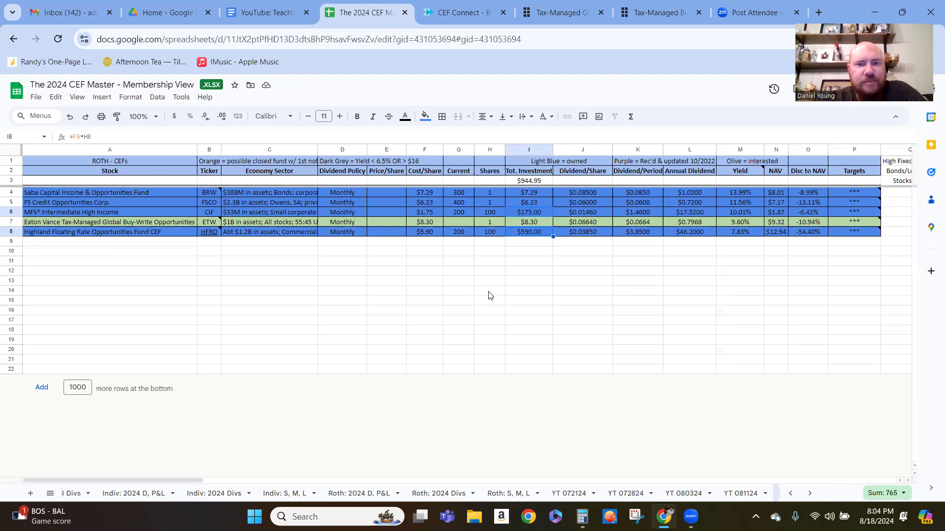
click(489, 294)
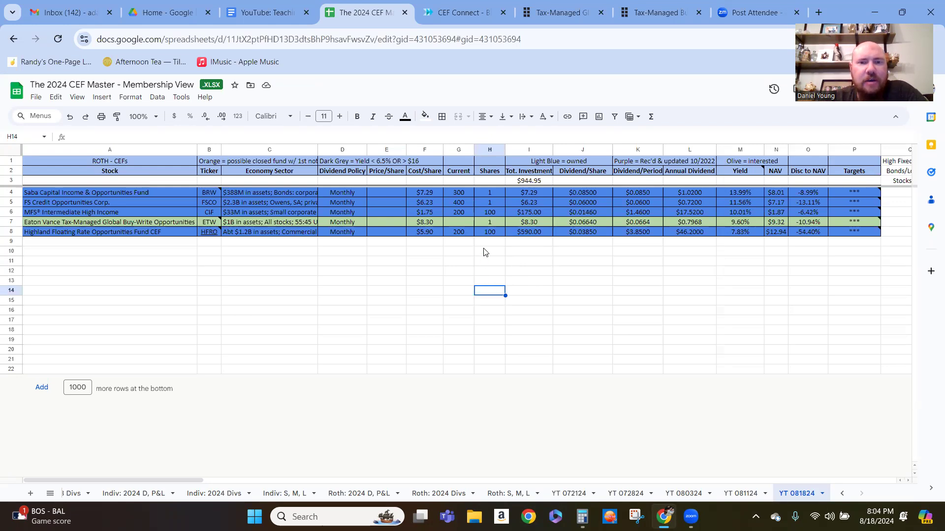
click(492, 224)
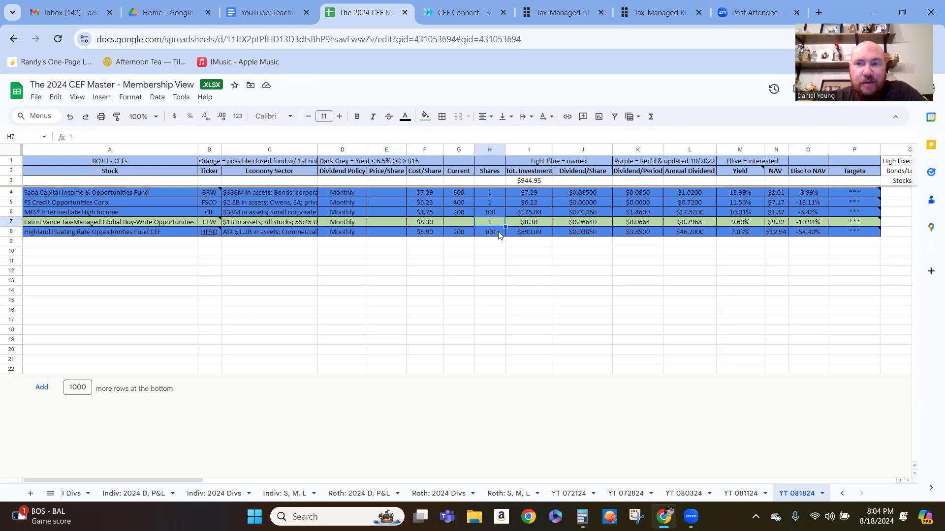
click(490, 215)
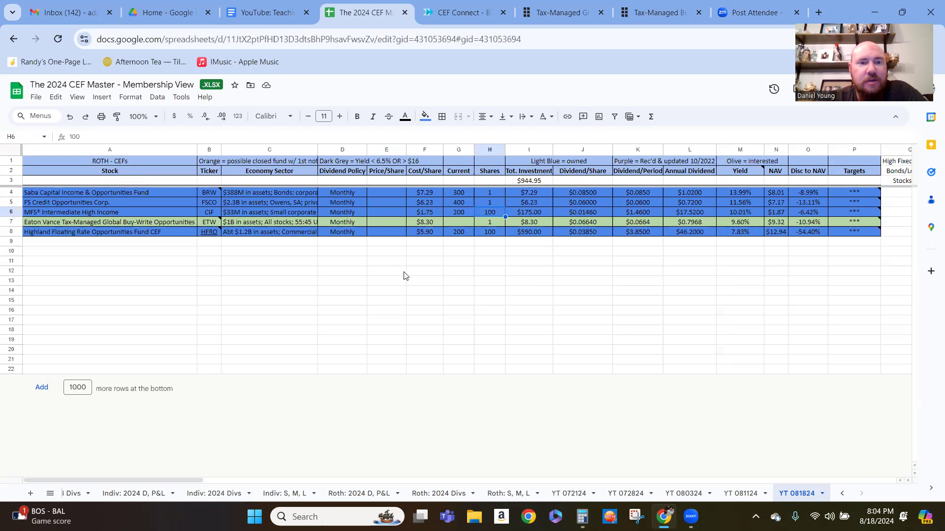
click(490, 233)
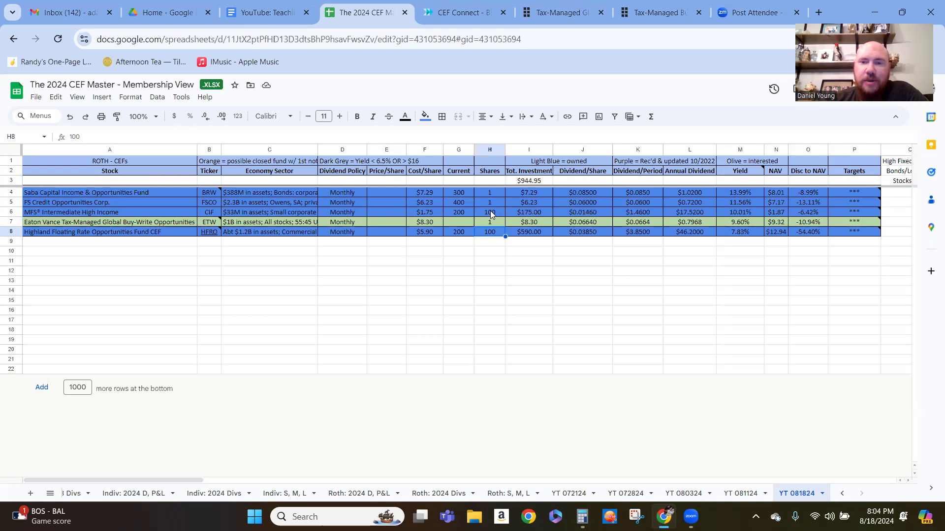
- Enter .077 as Highland Floating Rate's dividend per share in J8
click(595, 235)
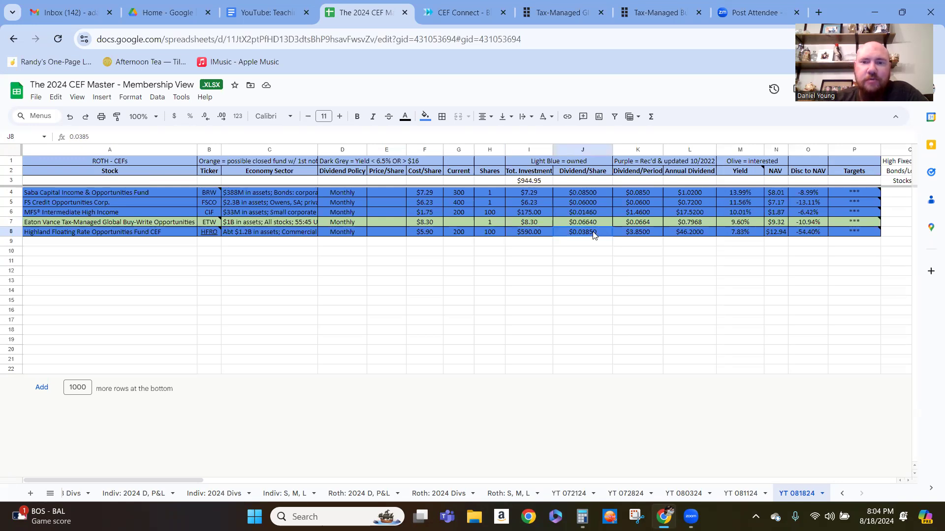
text(.0)
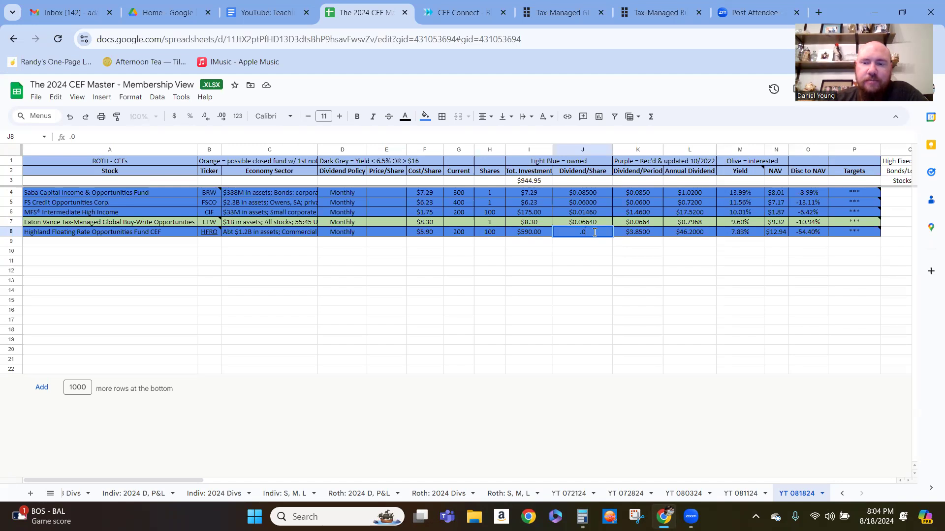
text(77)
key(Return)
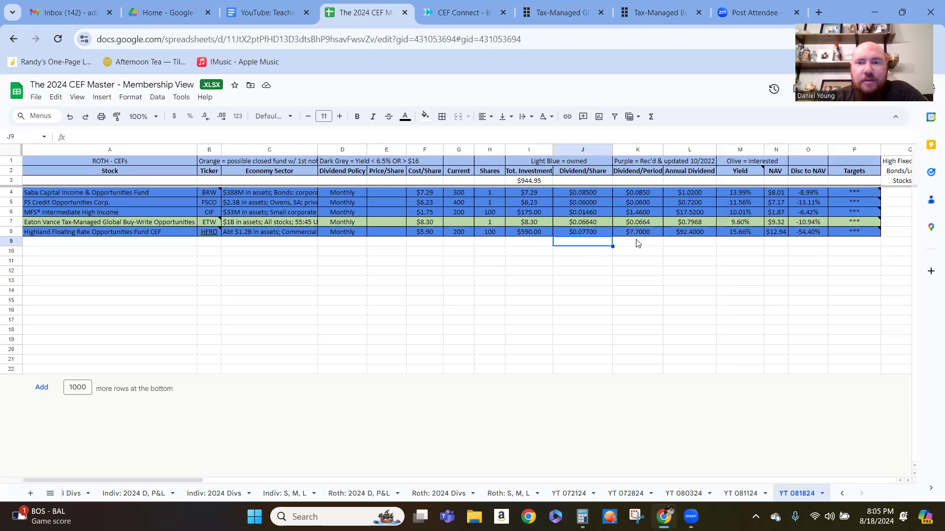
- Undo the J8 dividend change and the 100-share counts for MFS and Highland
click(588, 236)
click(70, 117)
click(485, 302)
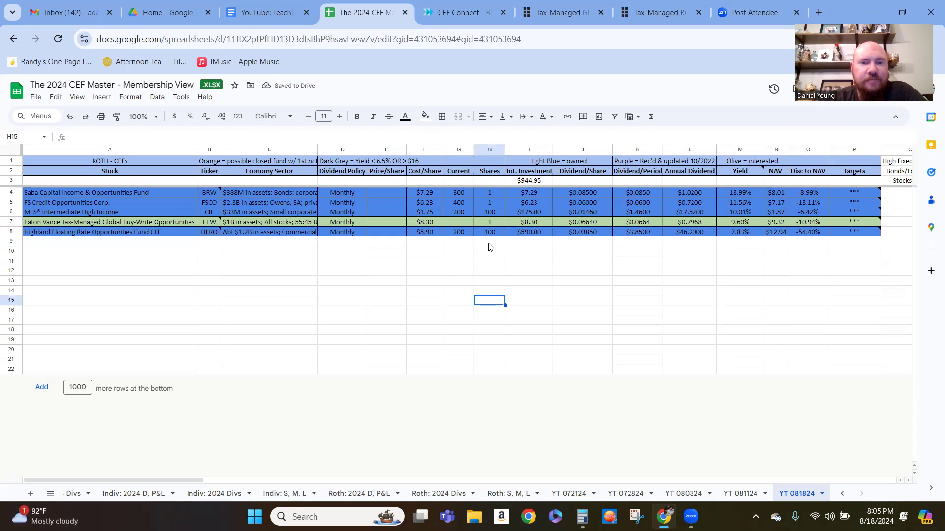
click(70, 116)
click(70, 117)
click(275, 256)
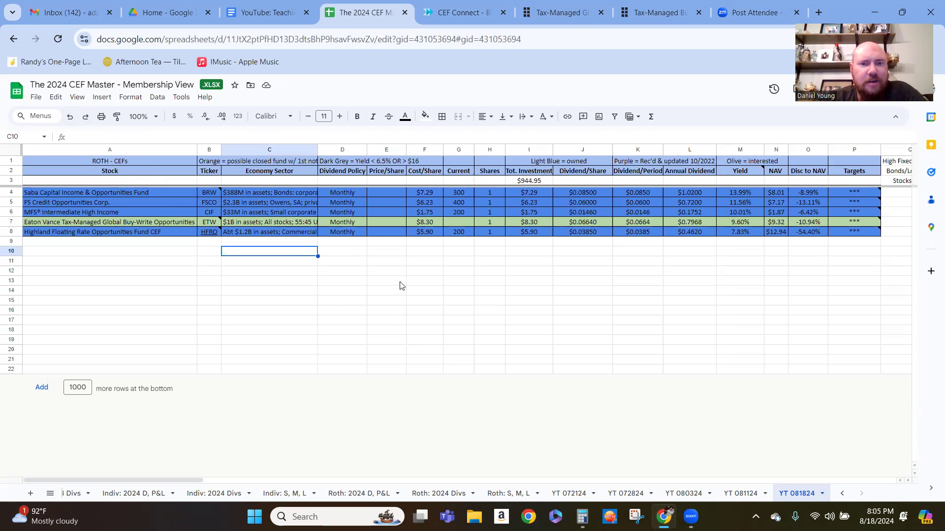
click(397, 253)
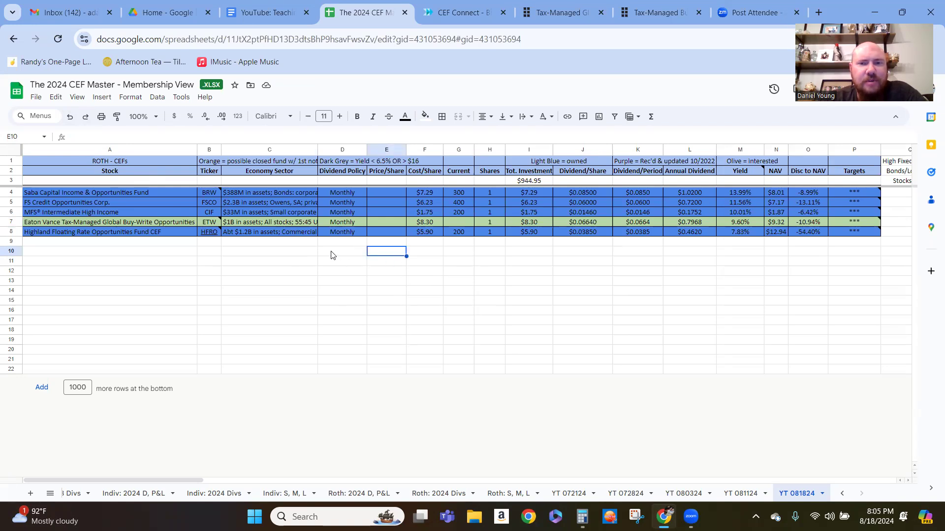
- Check the Saba Capital and FS Credit share counts and FS Credit's current holding of 400
click(481, 191)
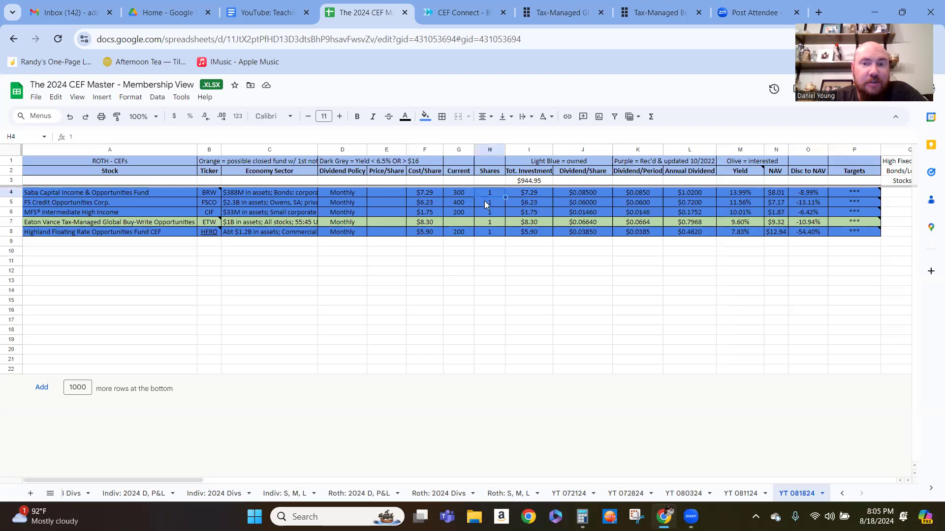
click(484, 202)
click(458, 203)
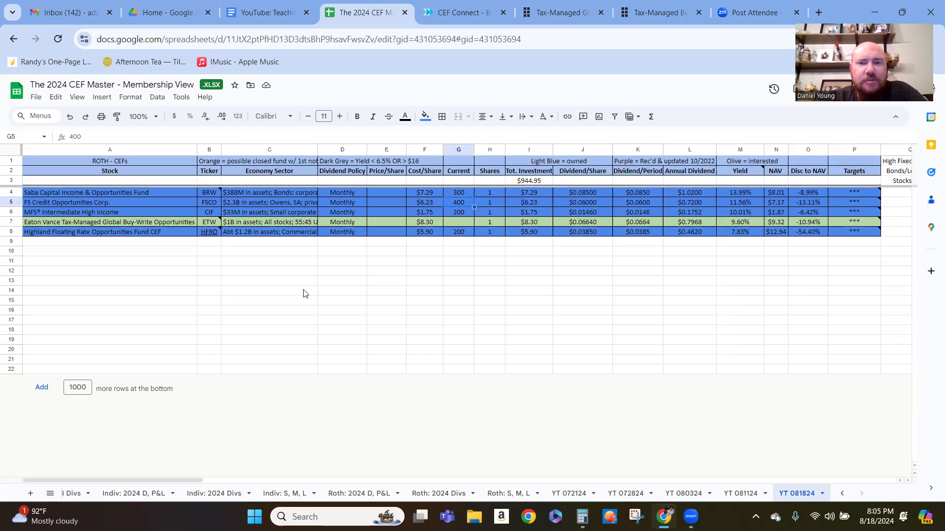
click(347, 493)
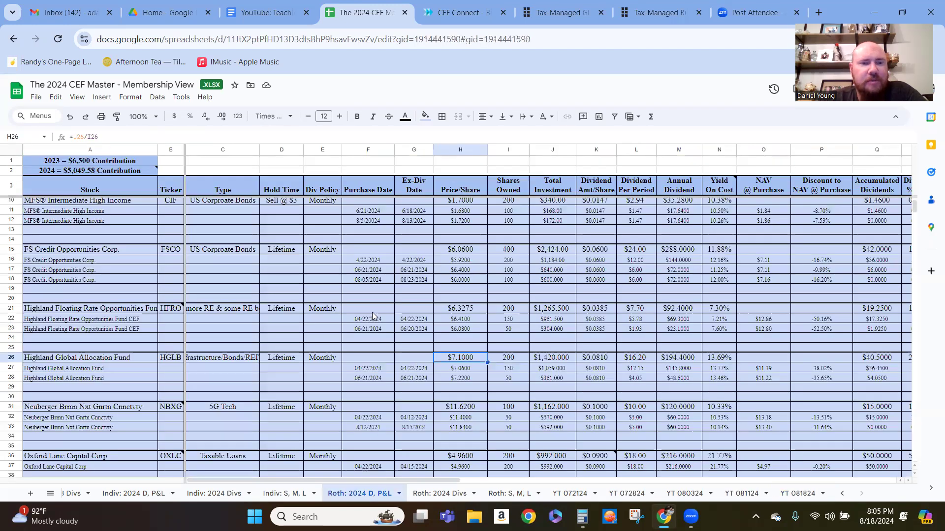
click(797, 493)
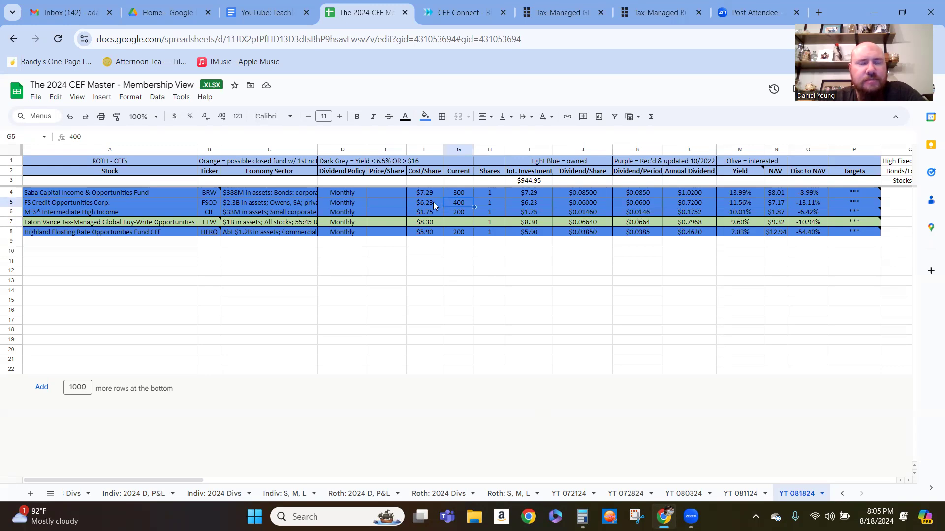
click(347, 493)
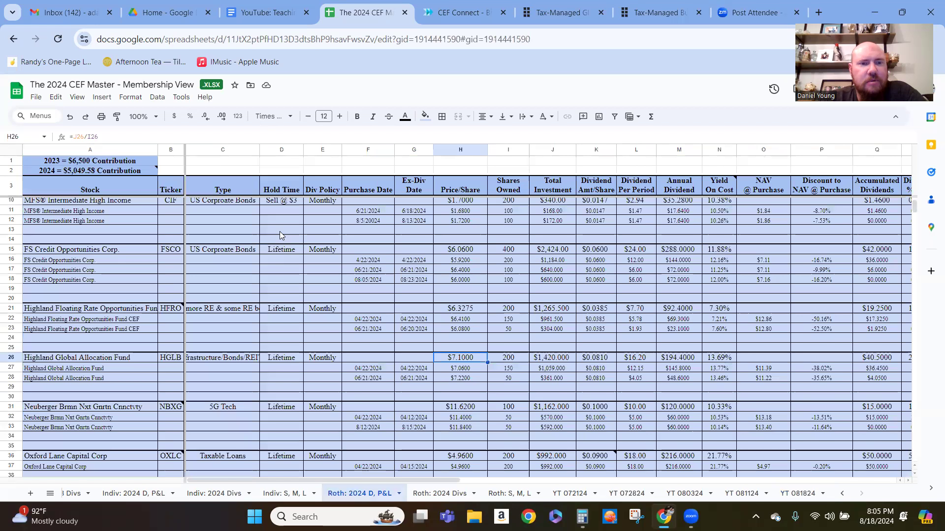
scroll(284, 268, up, 2)
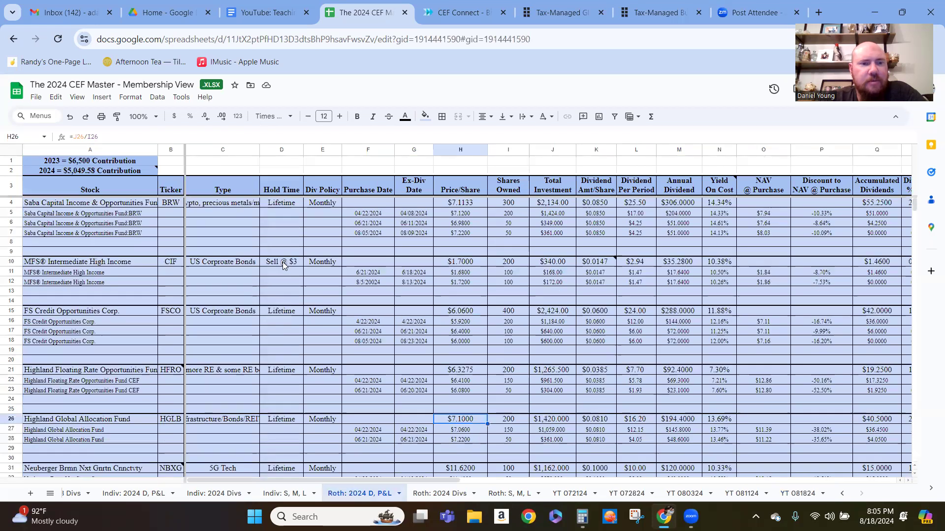
click(458, 209)
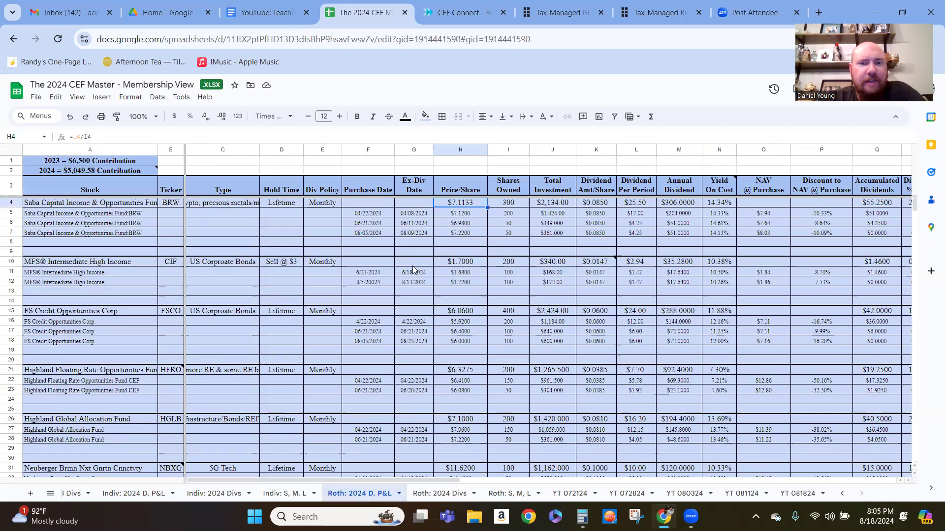
click(457, 235)
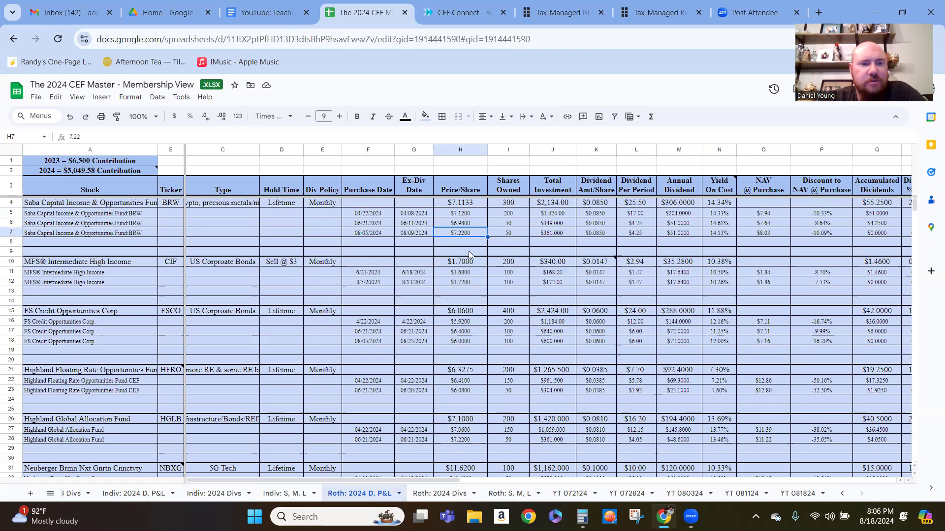
scroll(468, 261, down, 2)
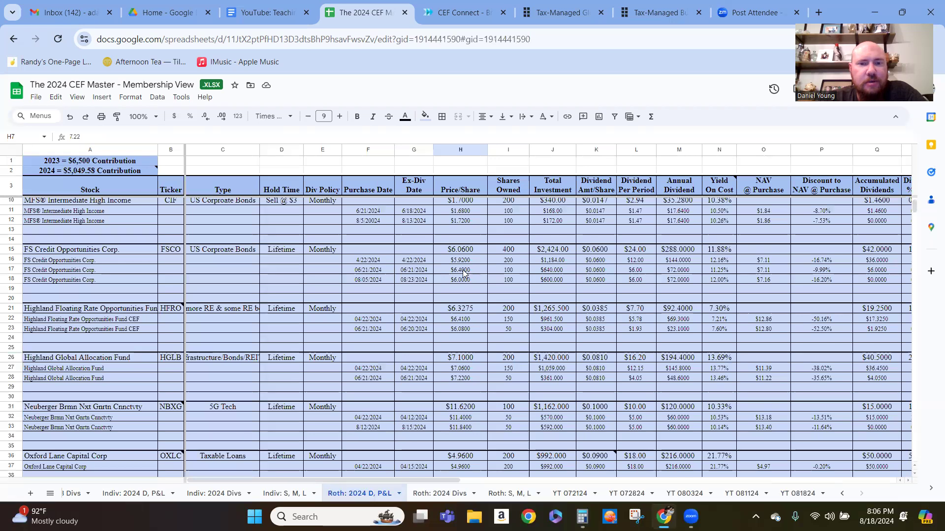
click(463, 272)
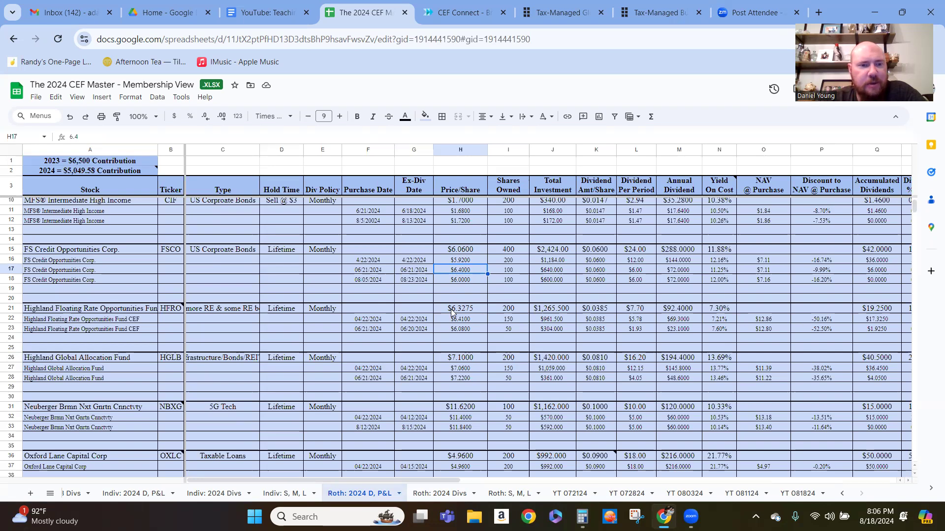
scroll(448, 305, down, 2)
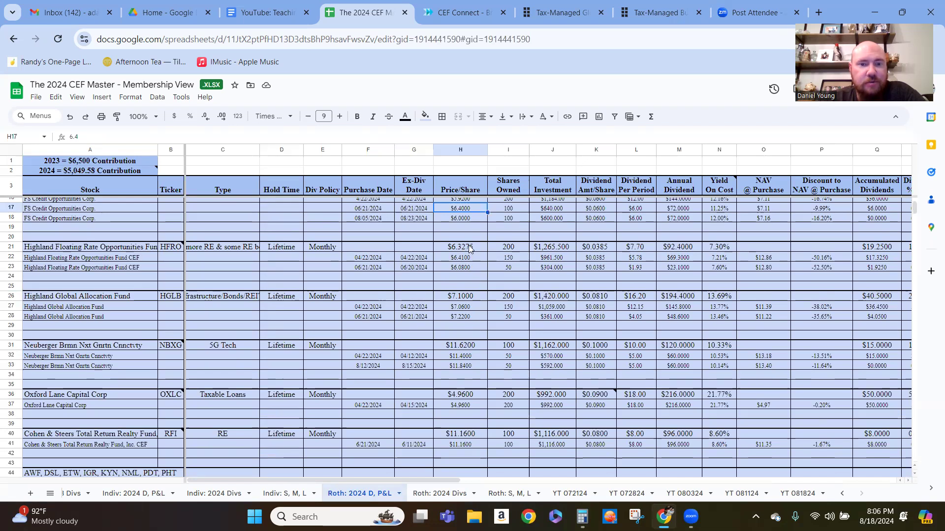
scroll(472, 292, up, 4)
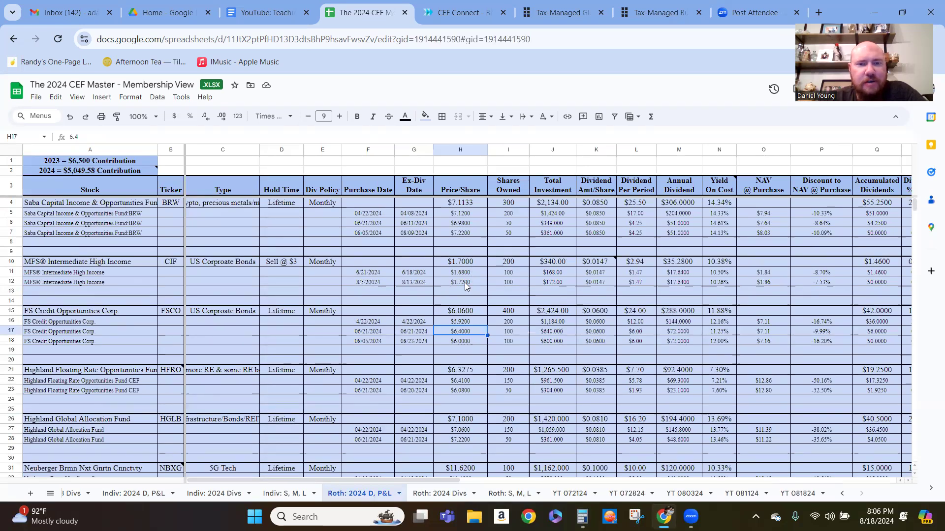
click(464, 284)
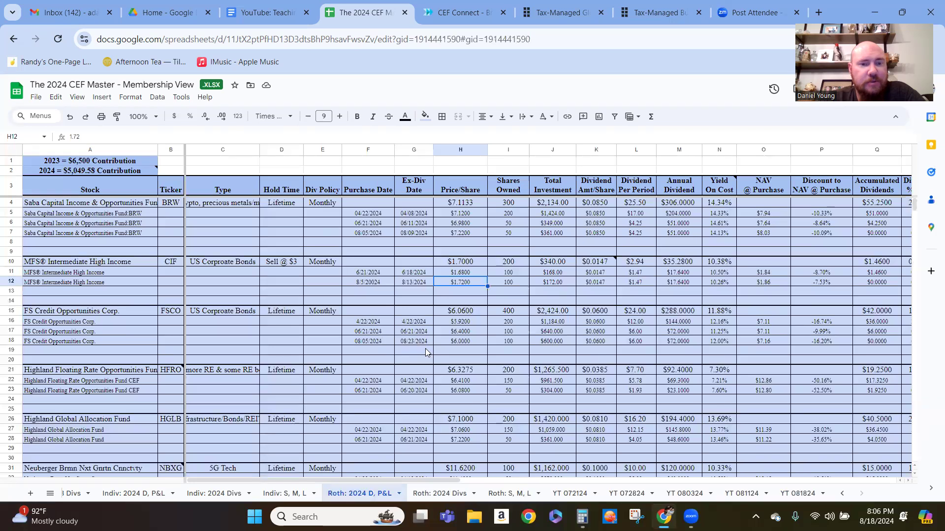
click(288, 263)
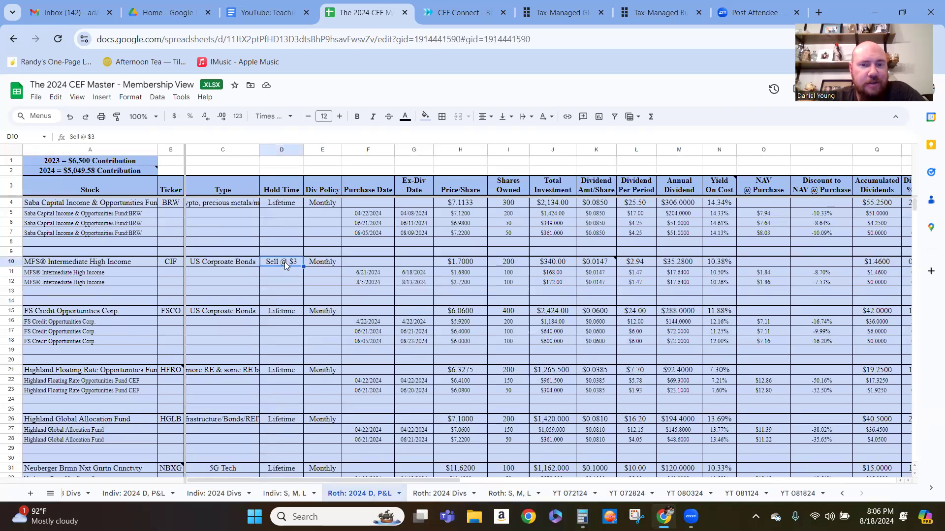
click(797, 494)
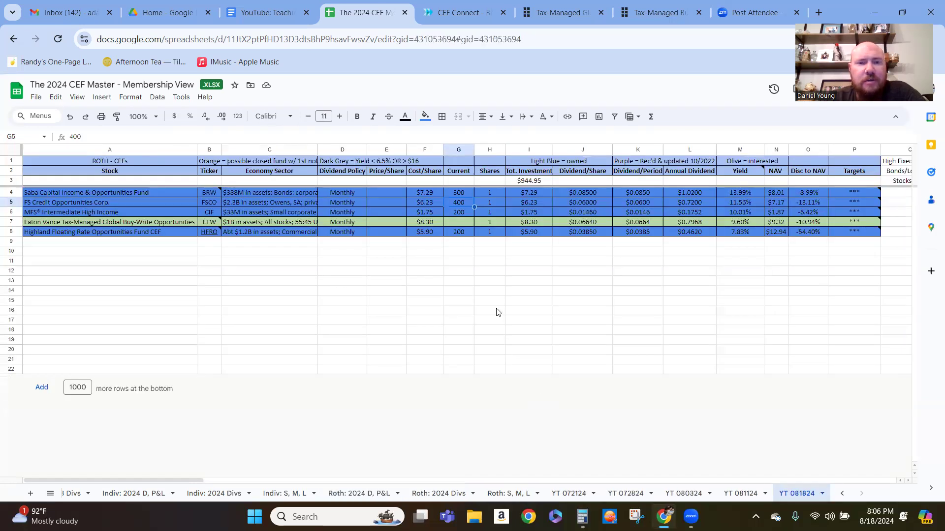
click(496, 312)
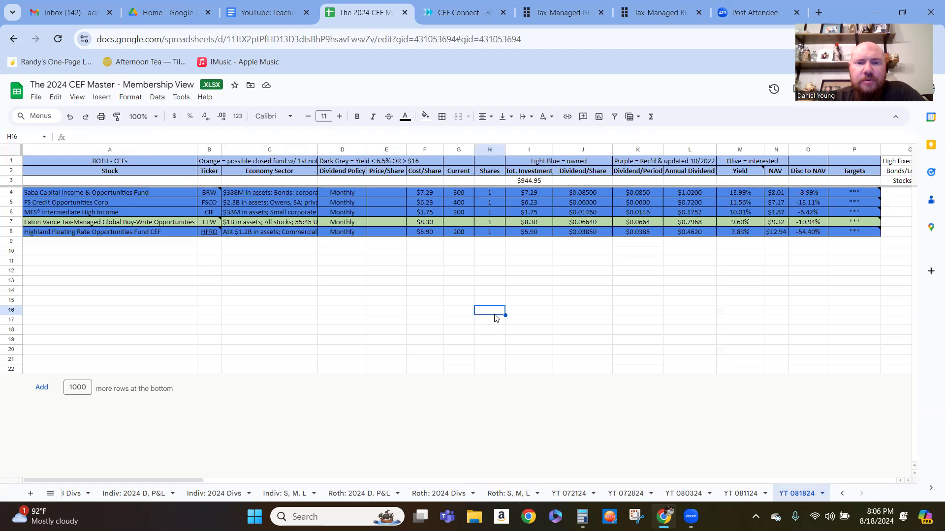
click(741, 493)
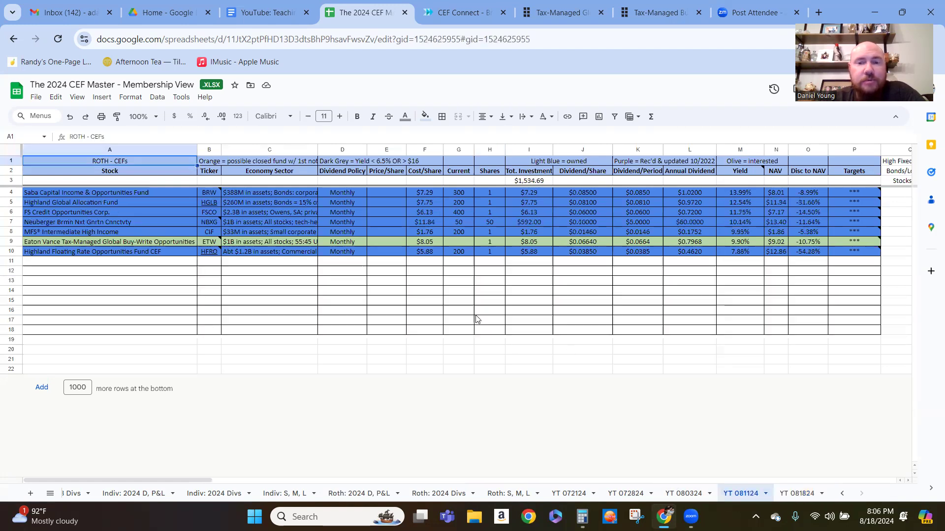
click(496, 221)
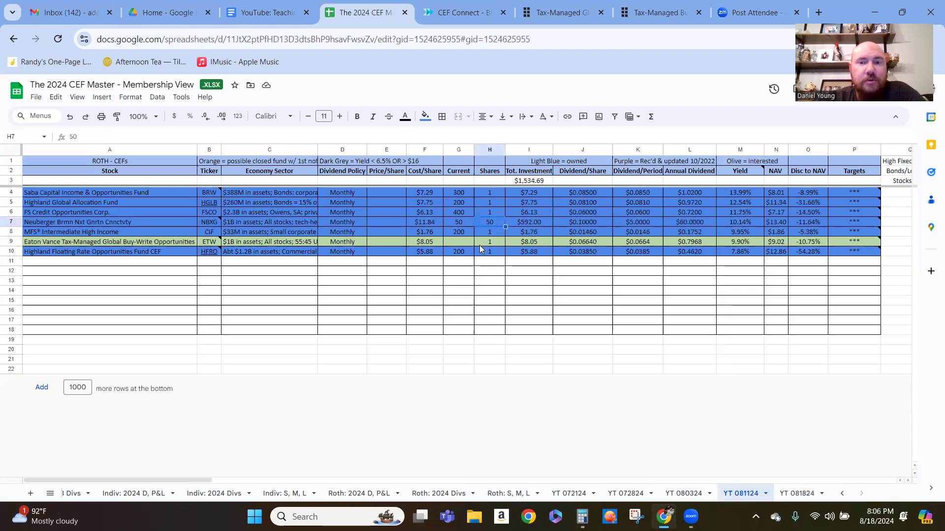
click(778, 488)
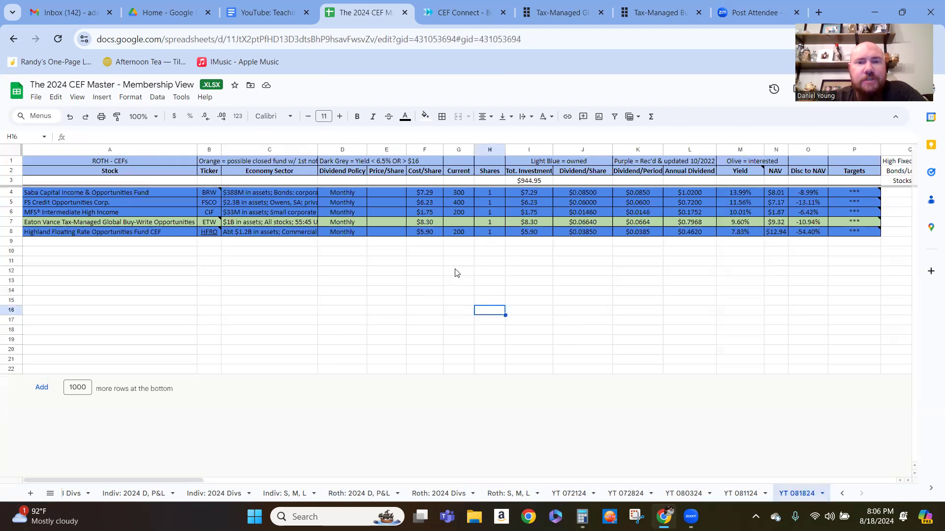
click(461, 252)
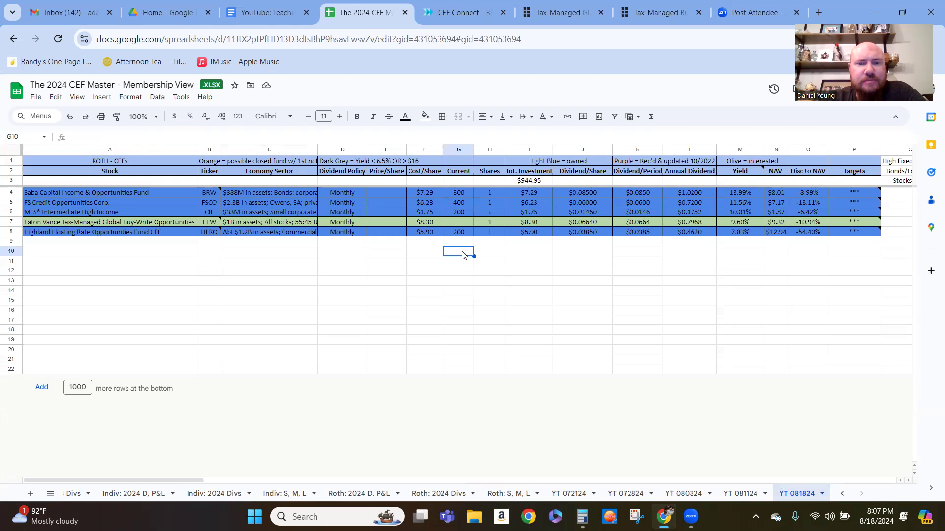
click(464, 193)
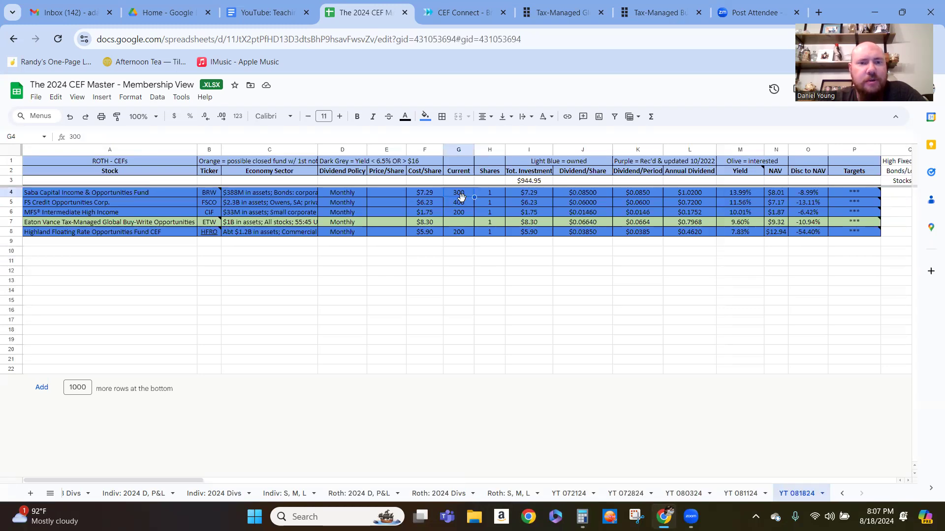
click(461, 204)
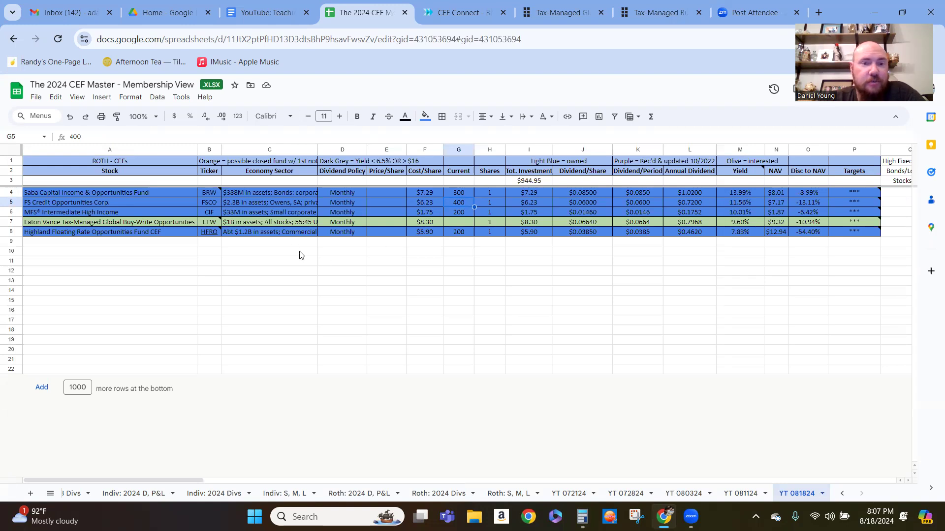
click(290, 206)
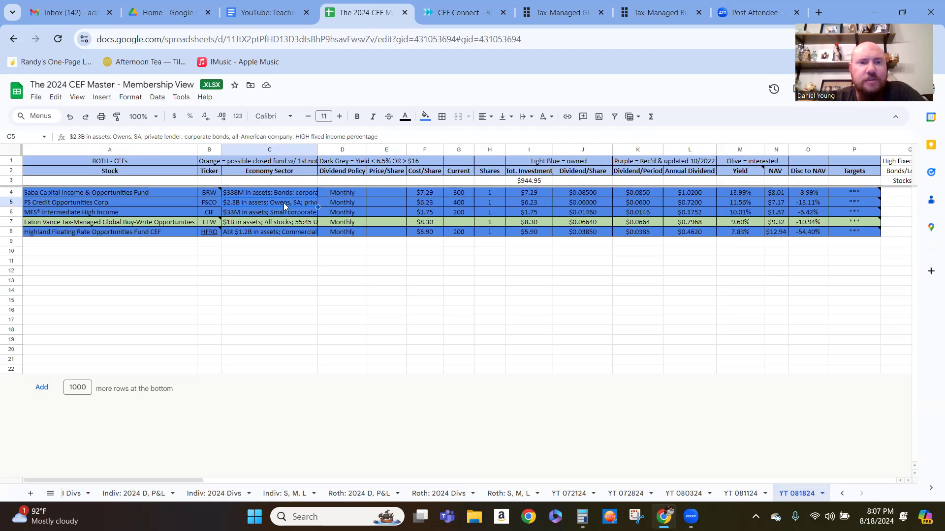
click(283, 211)
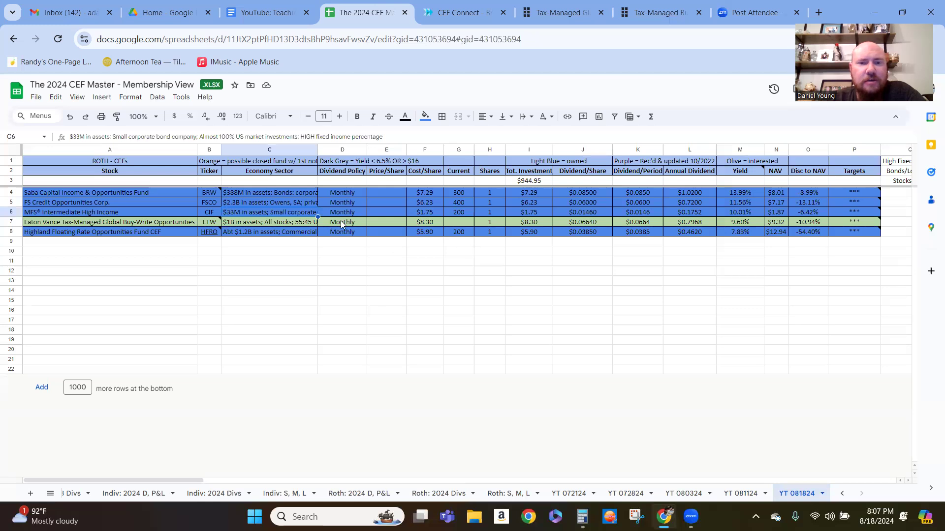
click(520, 224)
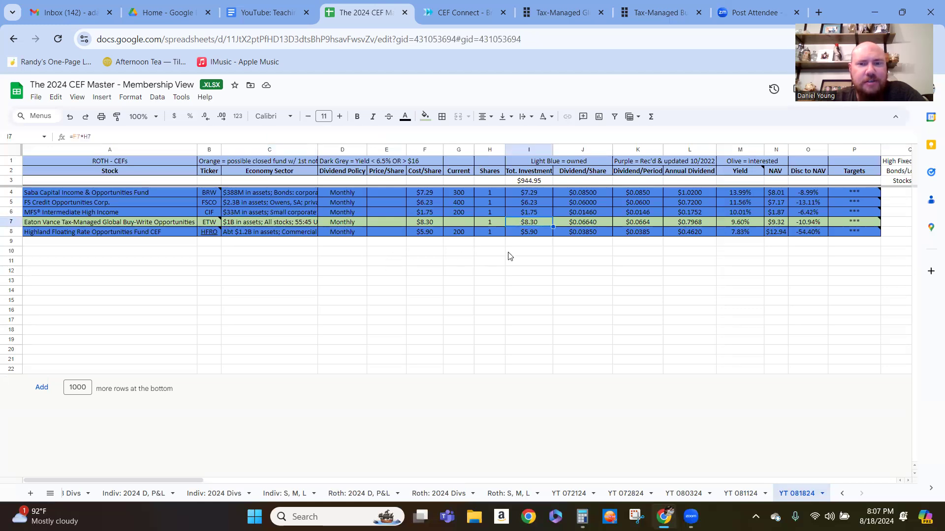
key(Down)
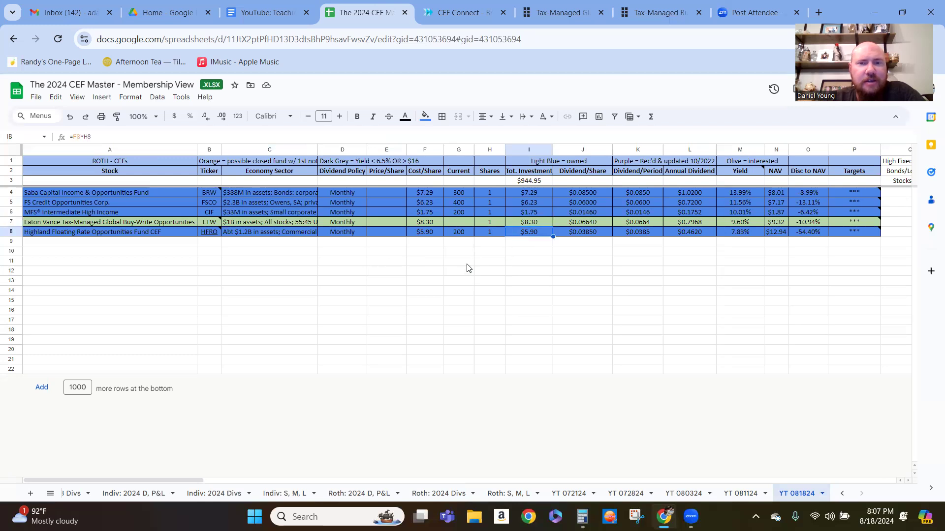
click(898, 162)
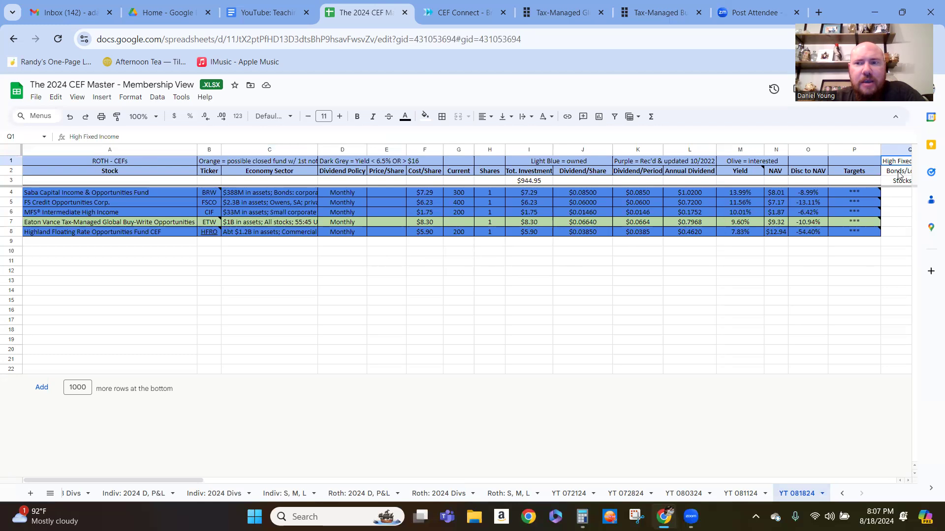
click(898, 172)
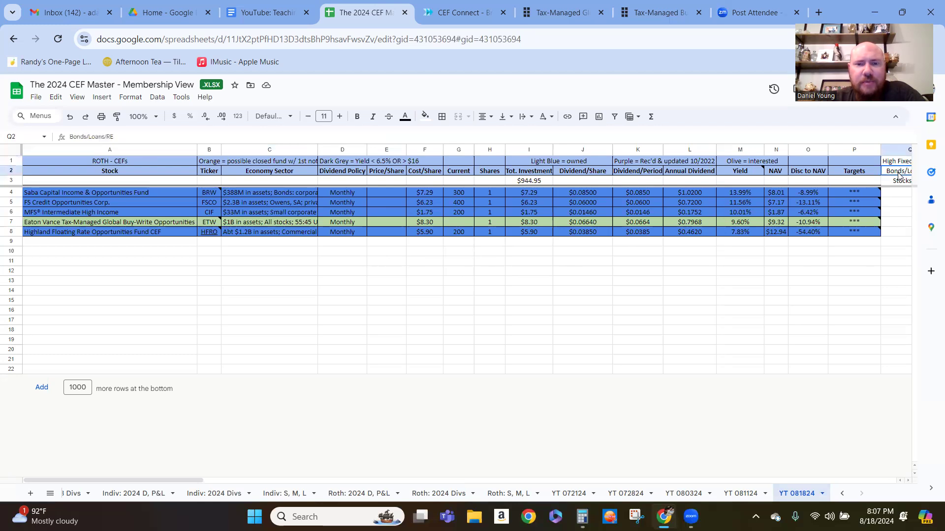
click(901, 181)
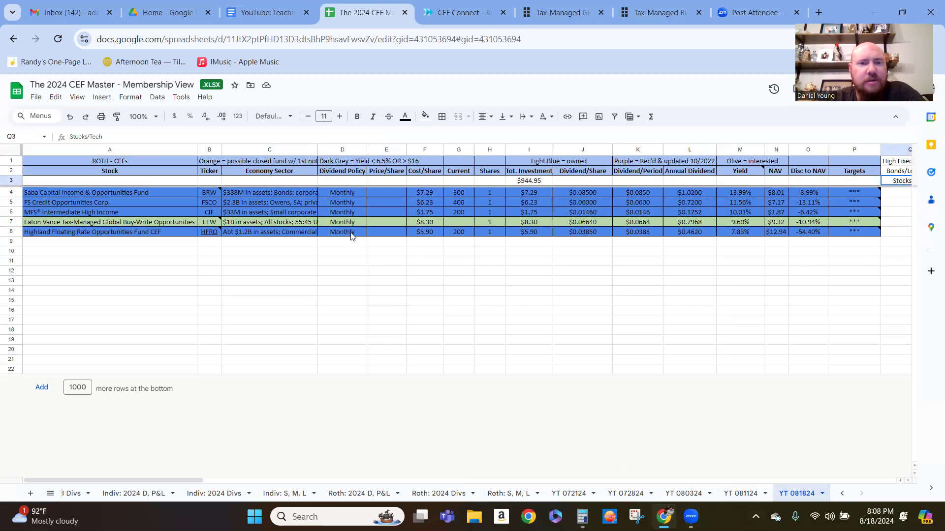
click(374, 261)
click(286, 232)
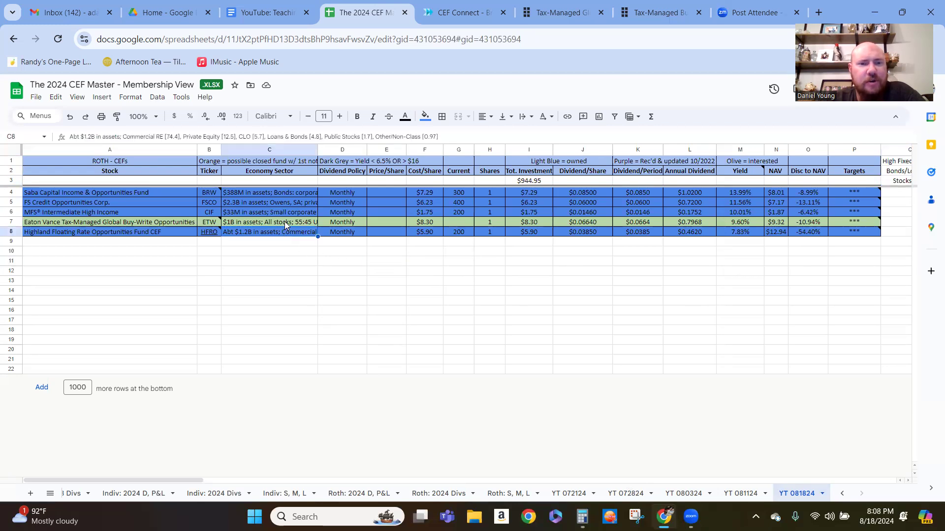
click(558, 12)
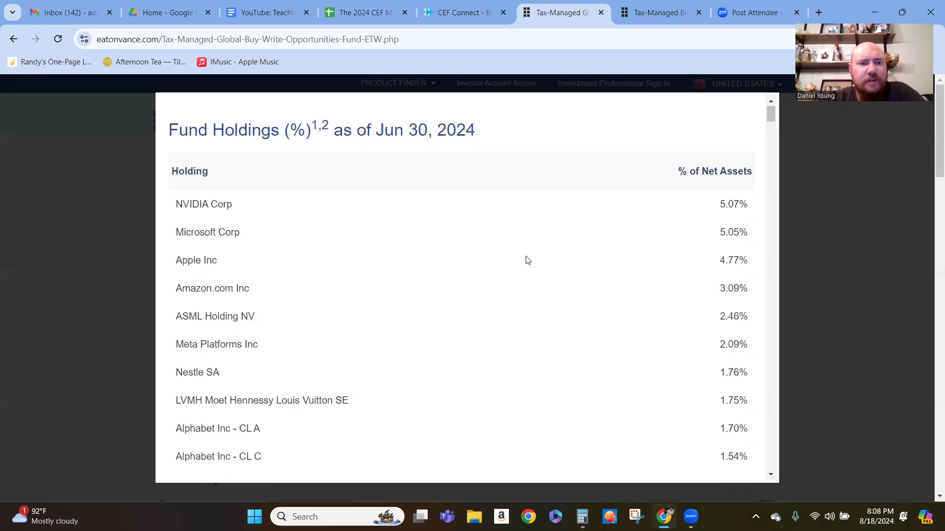
scroll(528, 261, down, 3)
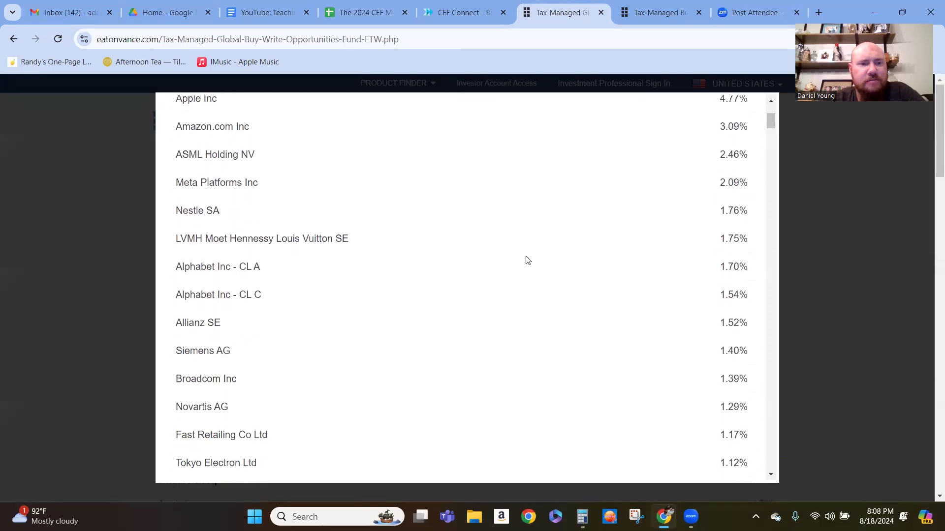
click(376, 13)
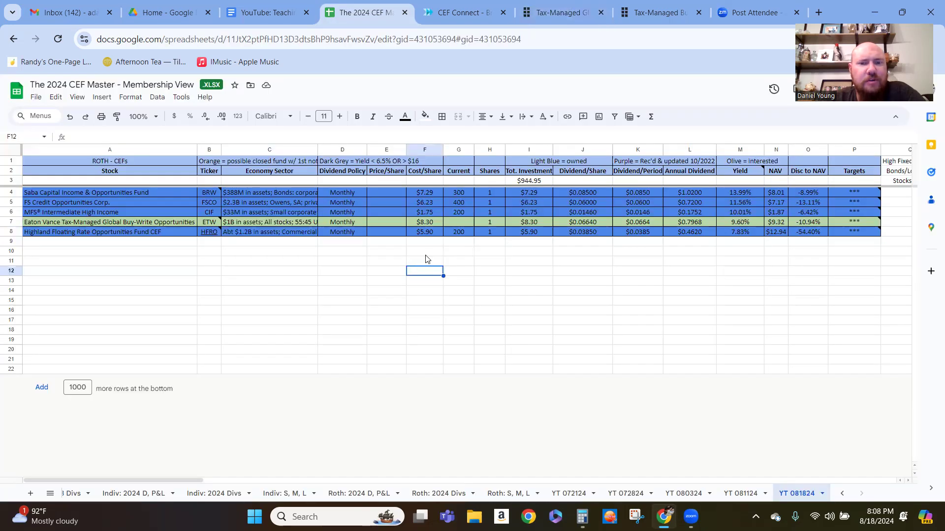
click(426, 253)
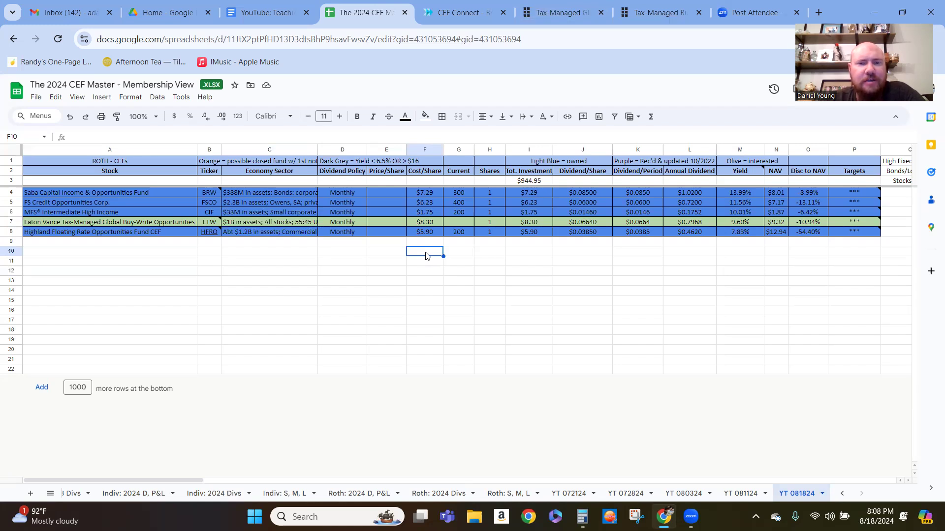
click(358, 272)
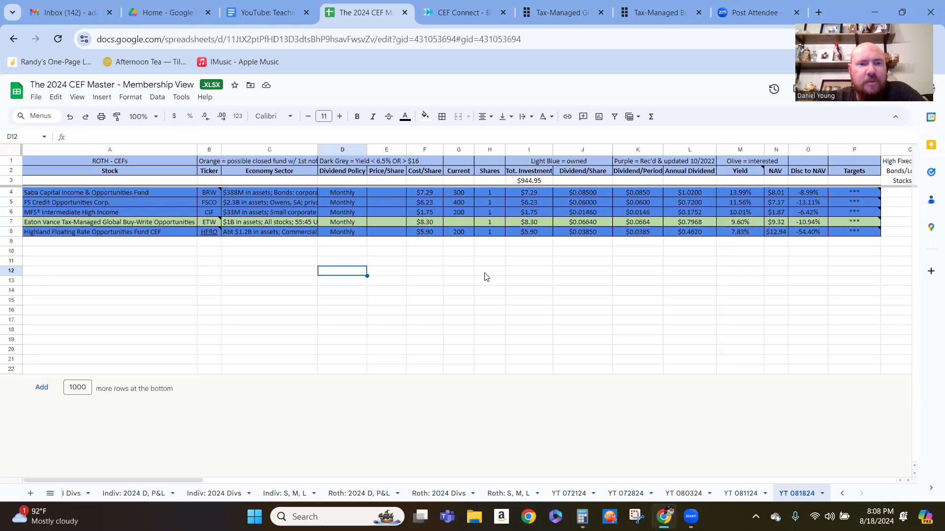
click(491, 220)
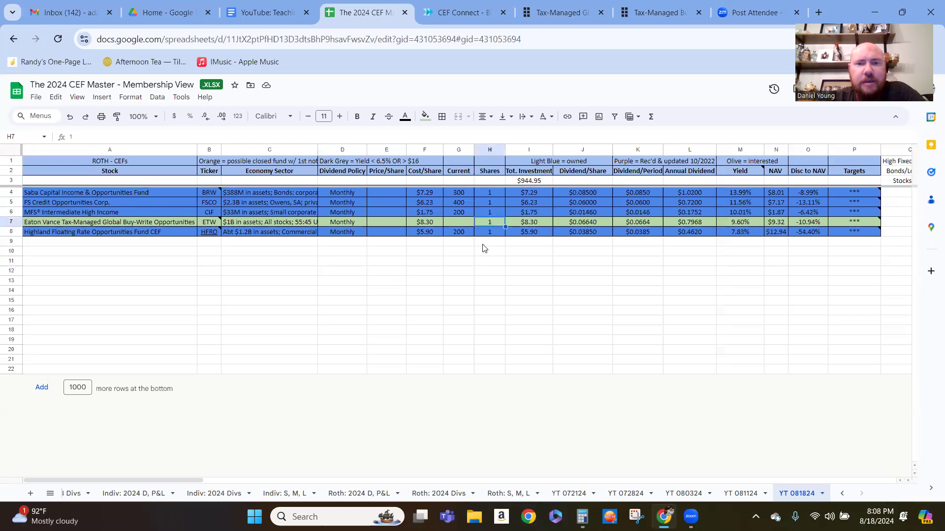
click(495, 211)
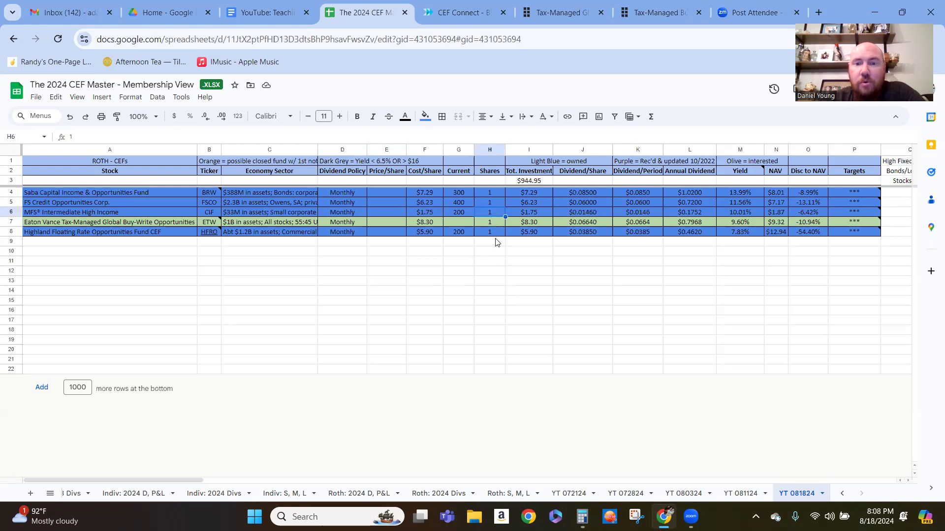
click(490, 234)
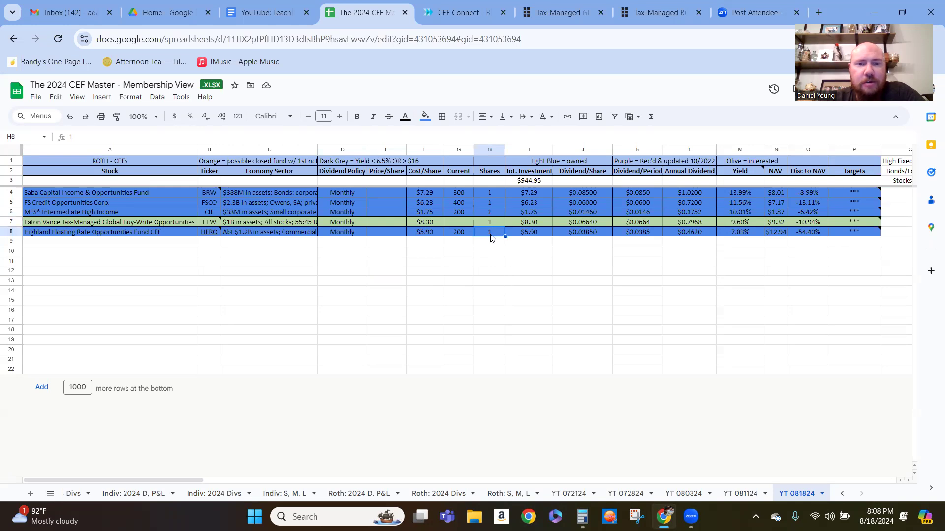
click(494, 215)
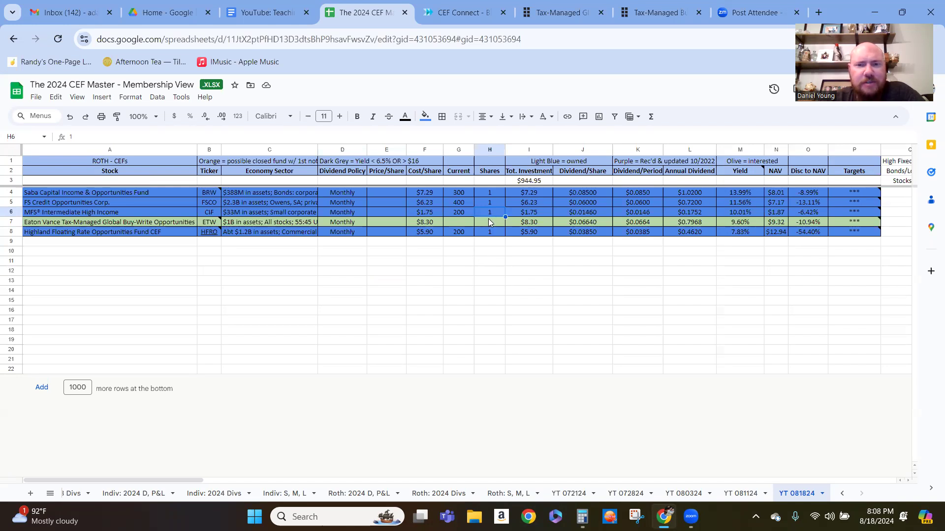
click(490, 252)
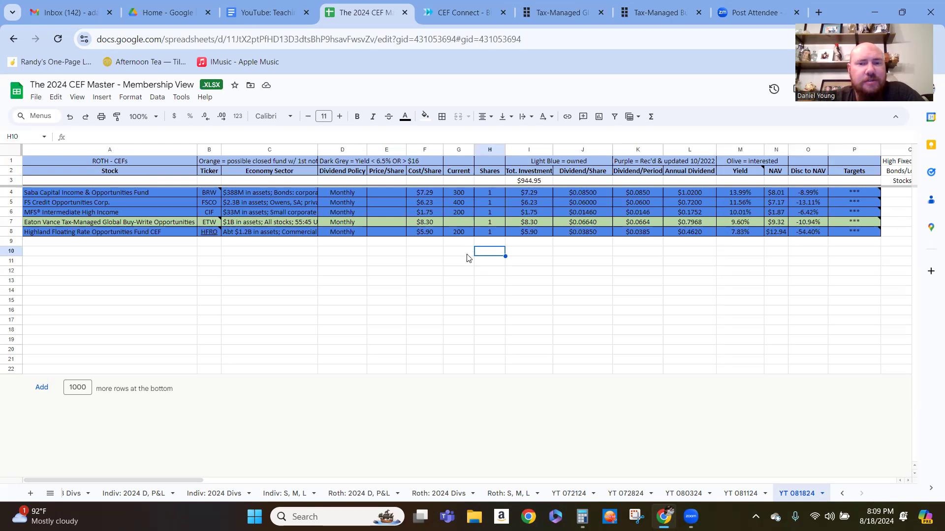
click(467, 258)
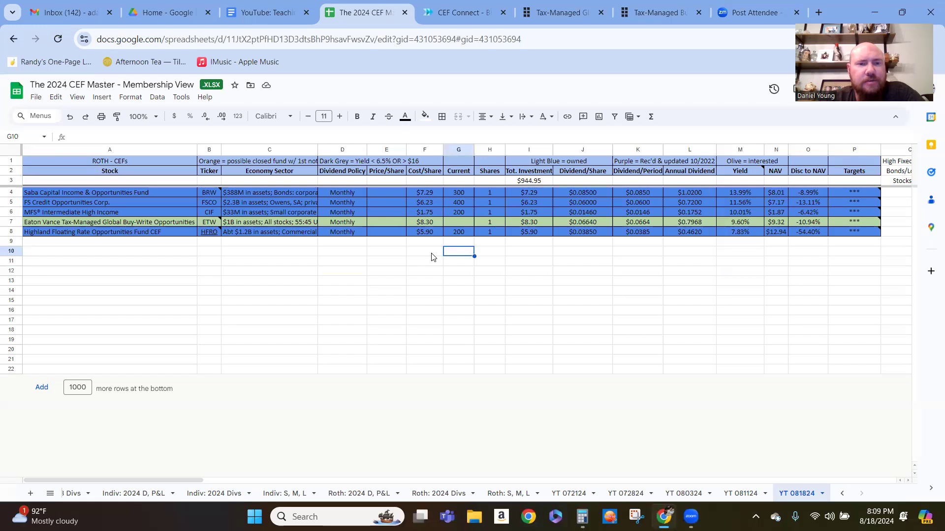
click(459, 222)
click(459, 235)
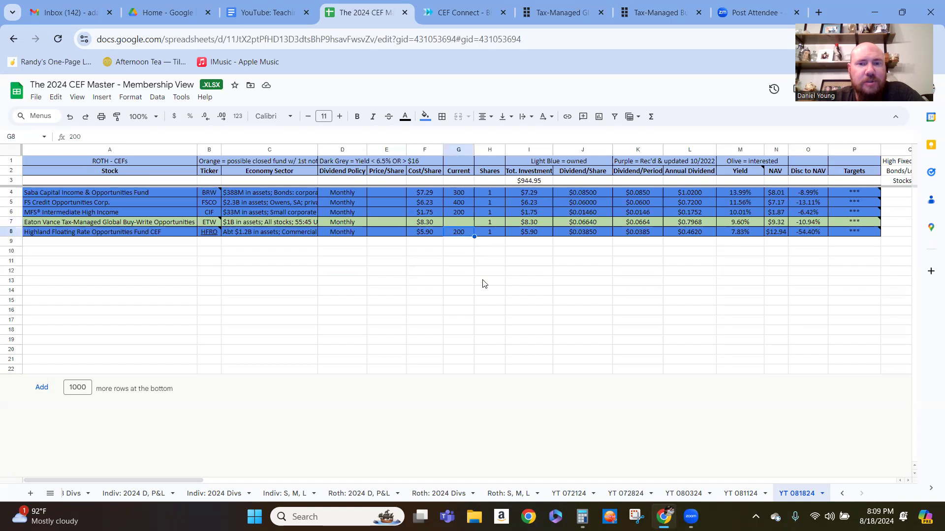
click(502, 281)
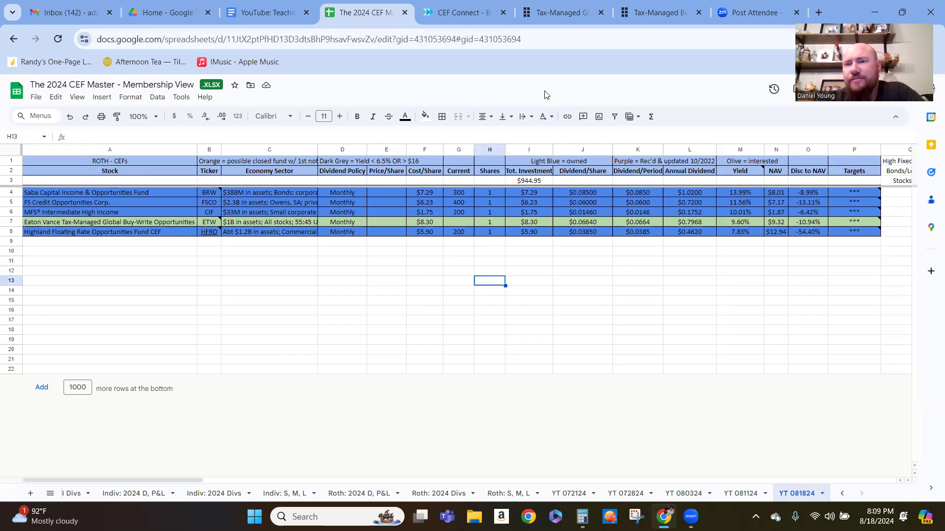